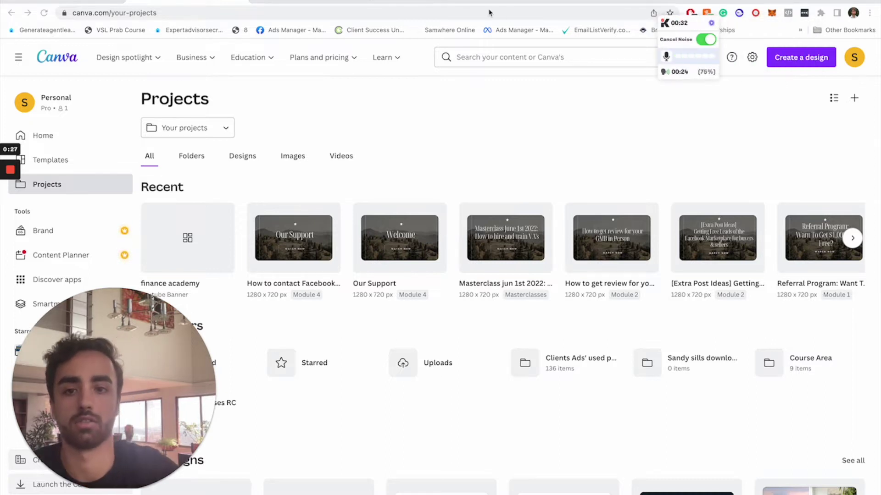
Start a custom-size design and get the YouTube banner's safe-area width of 1546 px from the Google search result.
click(798, 57)
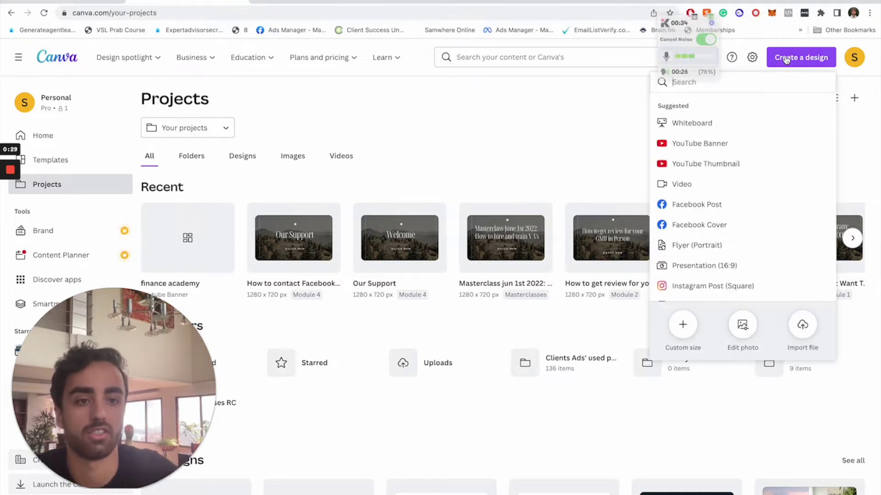
click(681, 326)
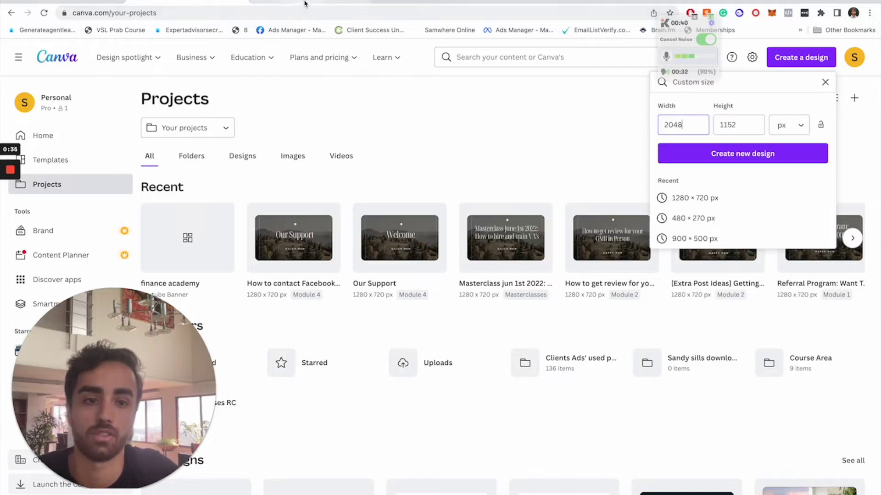
click(305, 4)
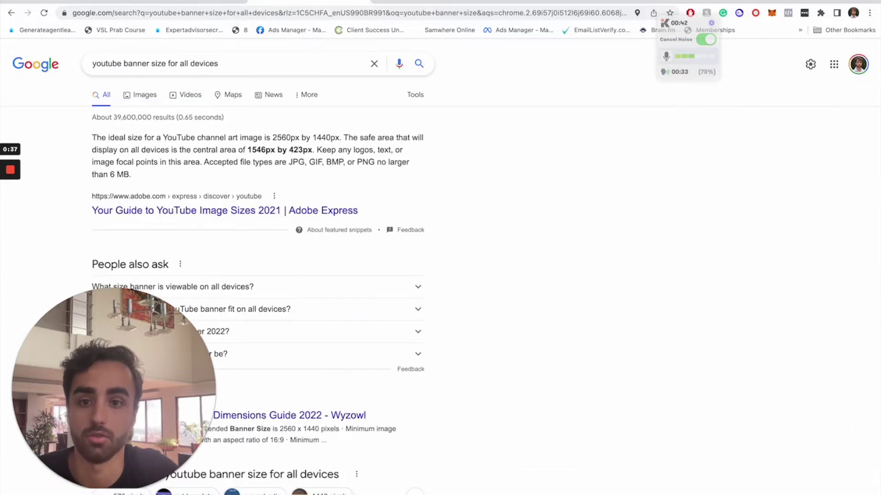
drag(265, 150, 245, 150)
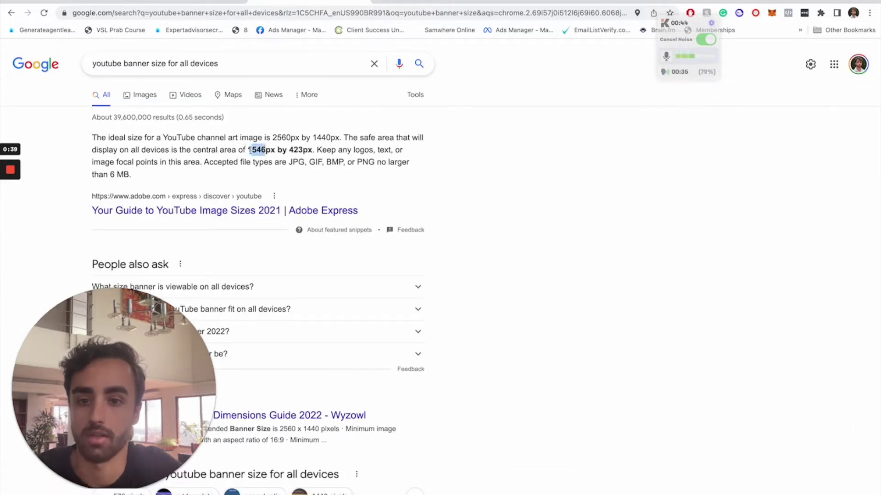
click(183, 3)
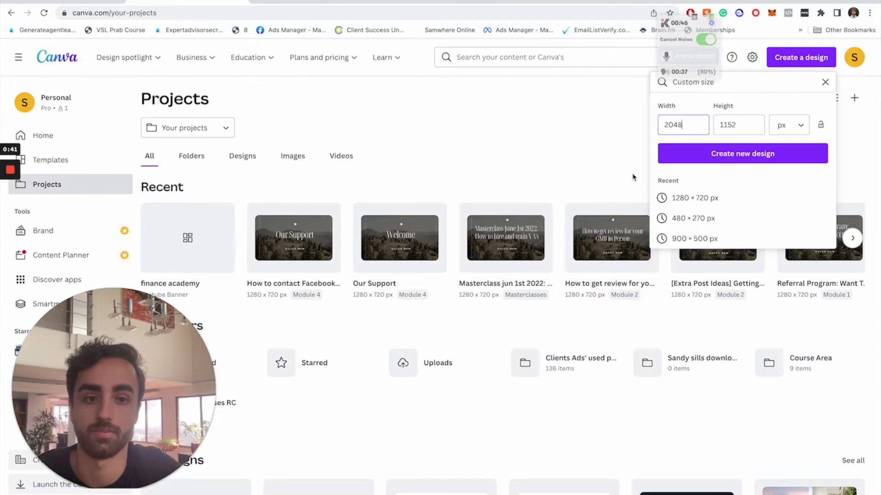
Copy the safe-area height of 423 from the search result and create a new design measuring 1546 × 423 px.
click(300, 4)
click(290, 151)
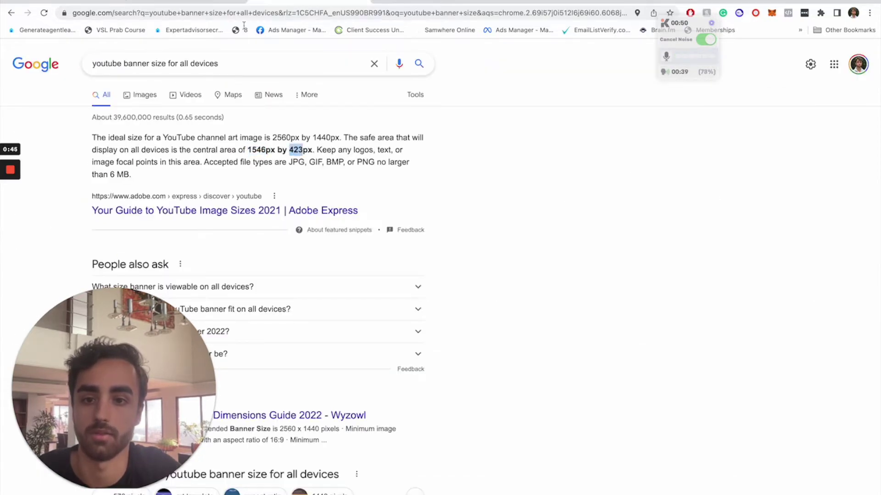
key(ctrl+c)
click(184, 4)
double_click(737, 124)
key(ctrl+v)
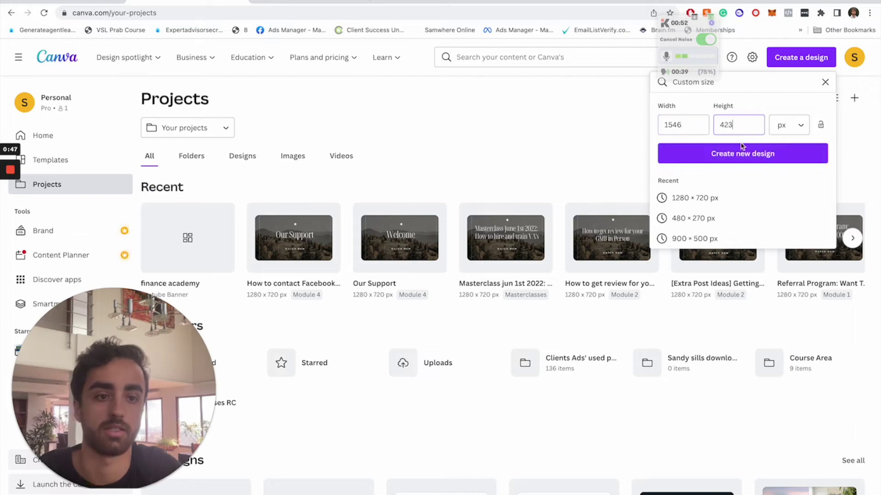
click(740, 151)
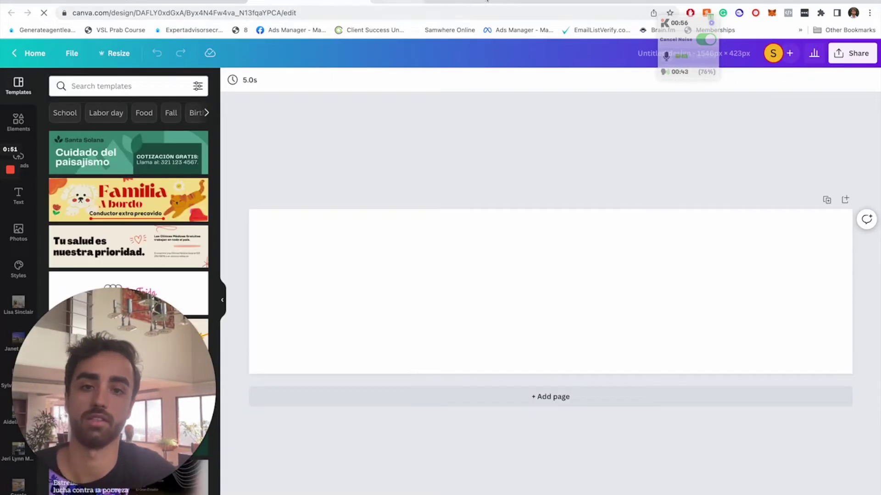
drag(103, 392, 767, 92)
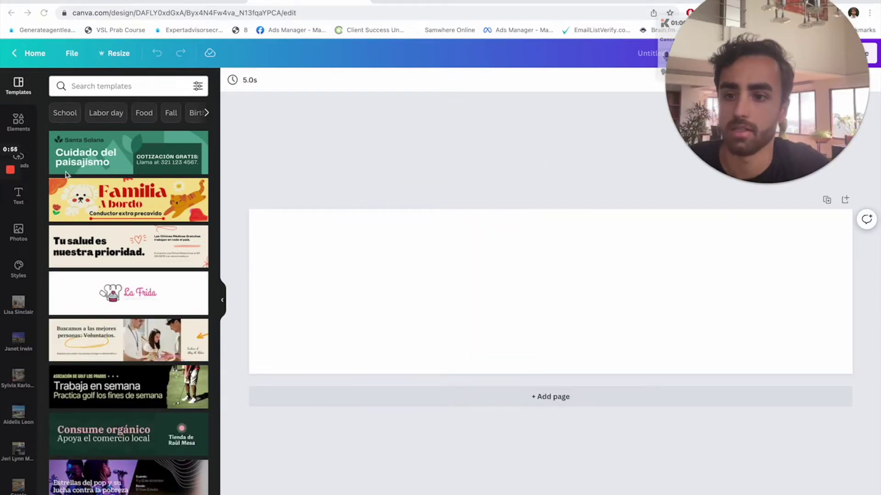
scroll(94, 220, down, 5)
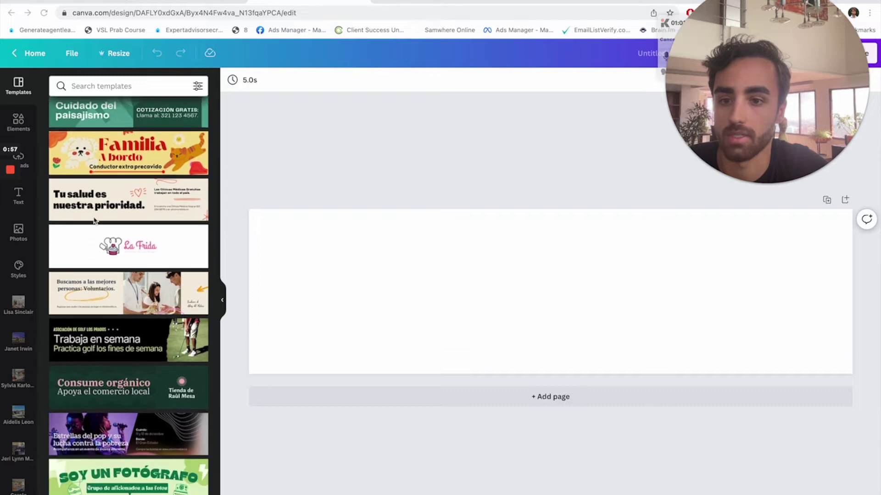
scroll(94, 220, down, 6)
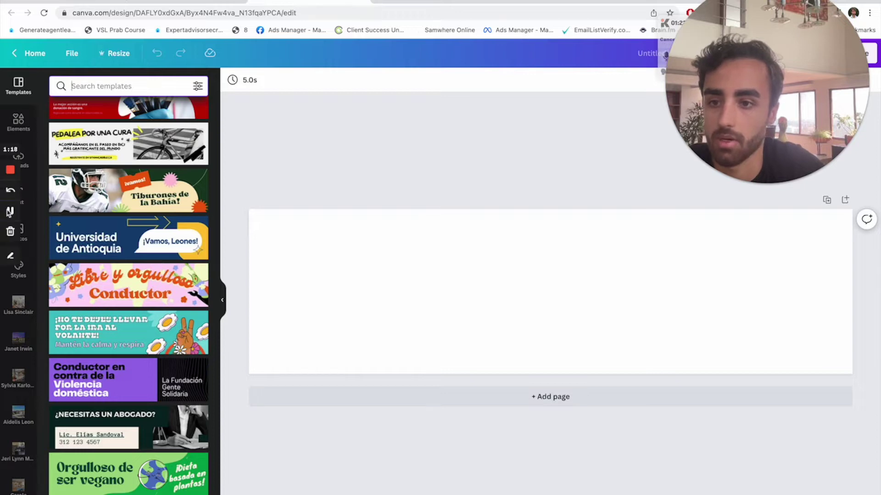
scroll(9, 211, up, 7)
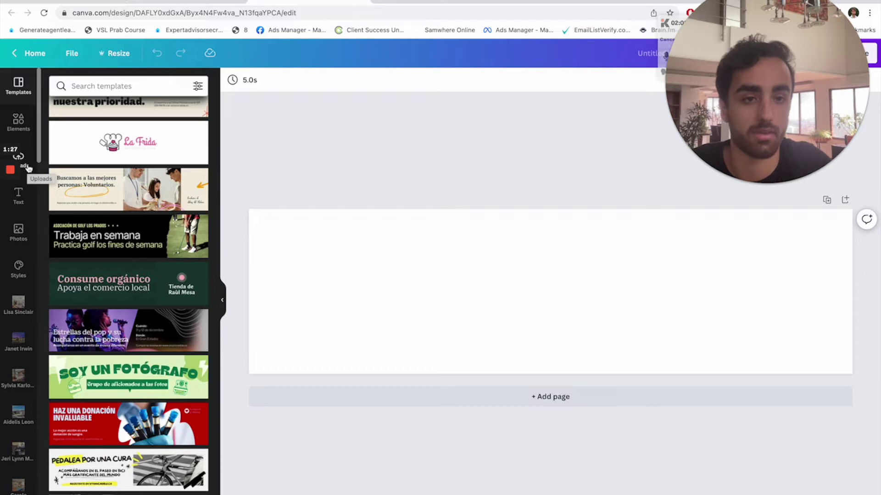
click(19, 122)
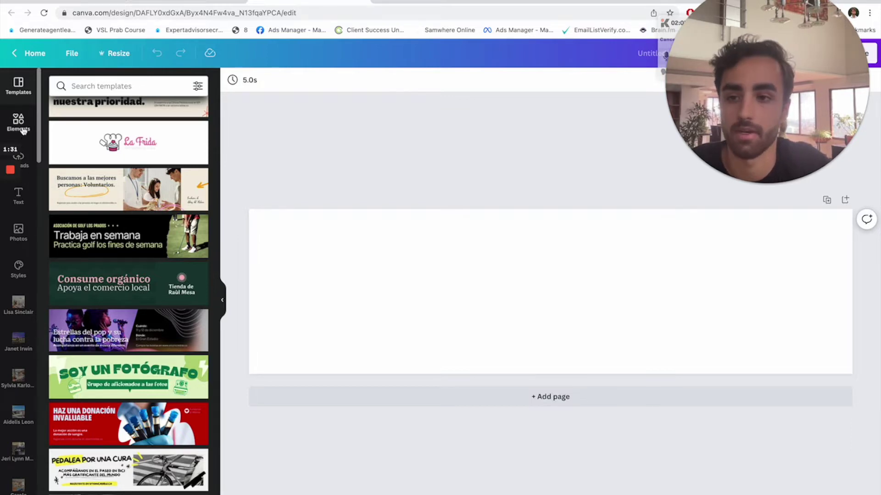
key(r)
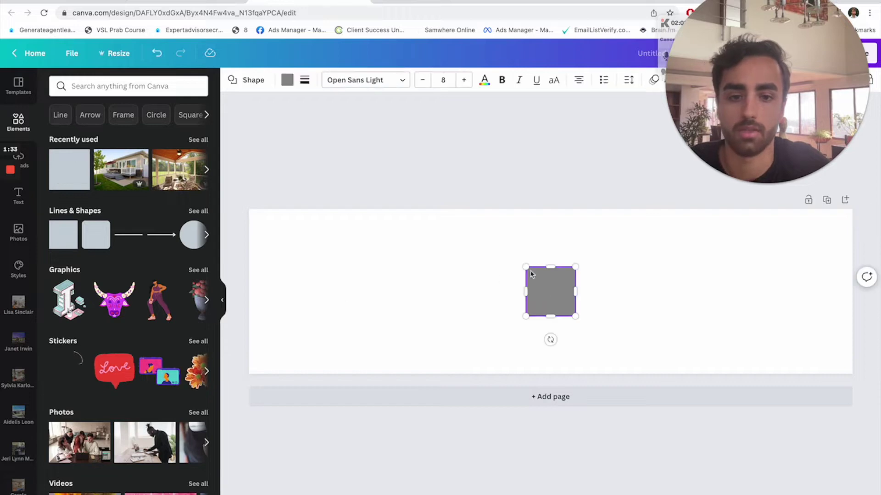
drag(525, 265, 246, 206)
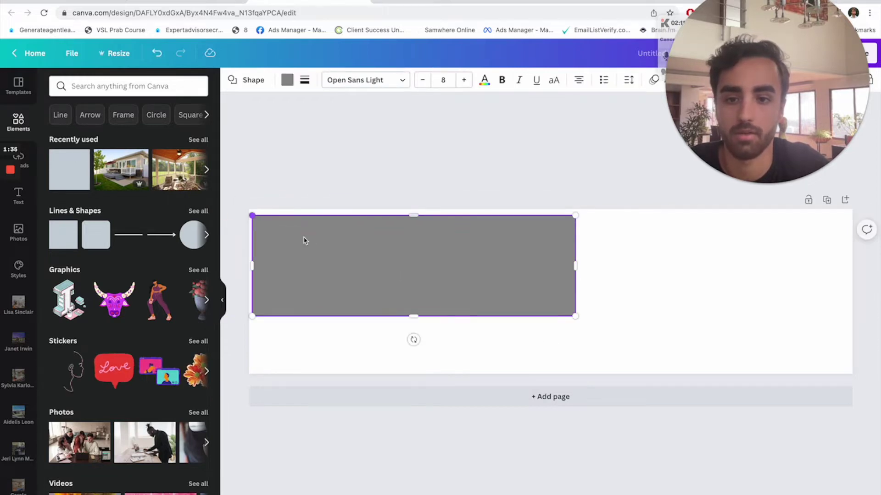
key(Delete)
Try a black background colour on the blank banner, and set it back to white.
click(232, 80)
click(60, 249)
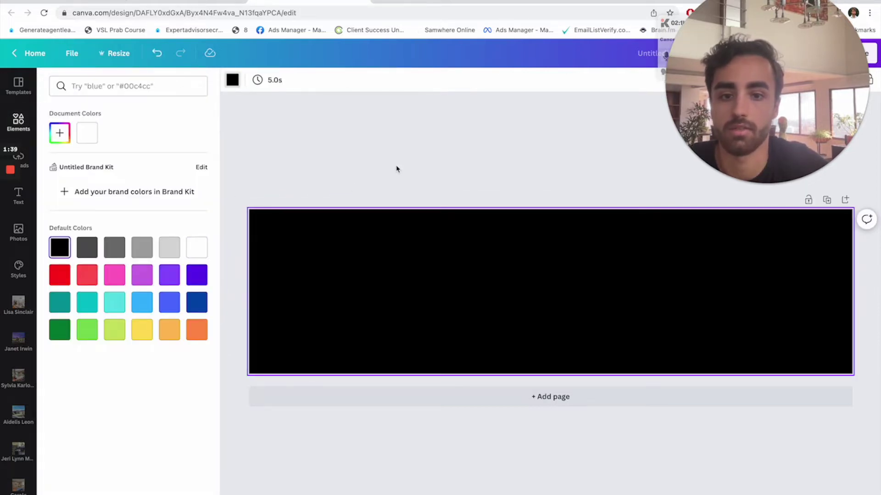
drag(770, 56, 745, 97)
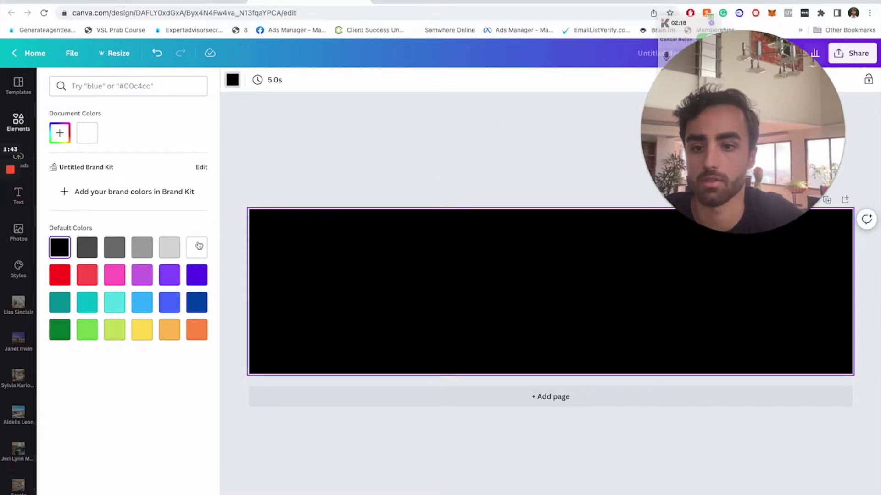
click(197, 248)
click(340, 114)
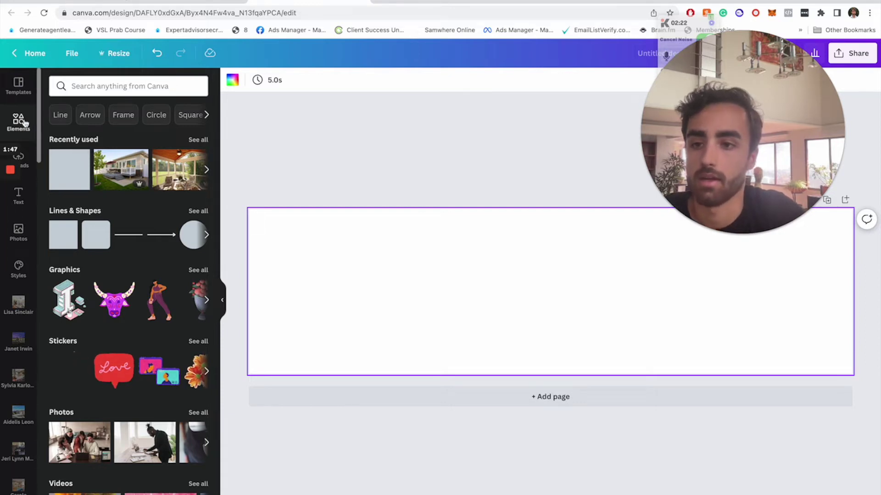
Fill the banner with a collage of the uploaded client testimonial screenshots, scaled down to sit side by side.
click(19, 159)
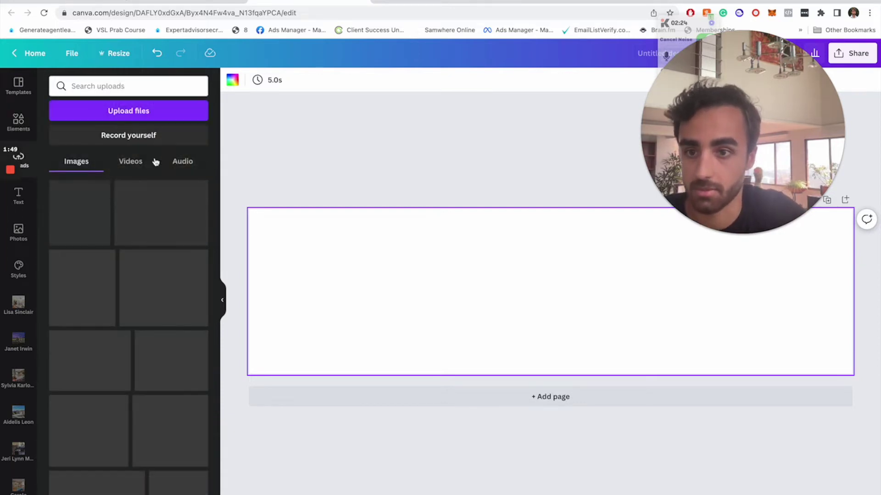
key(ctrl+v)
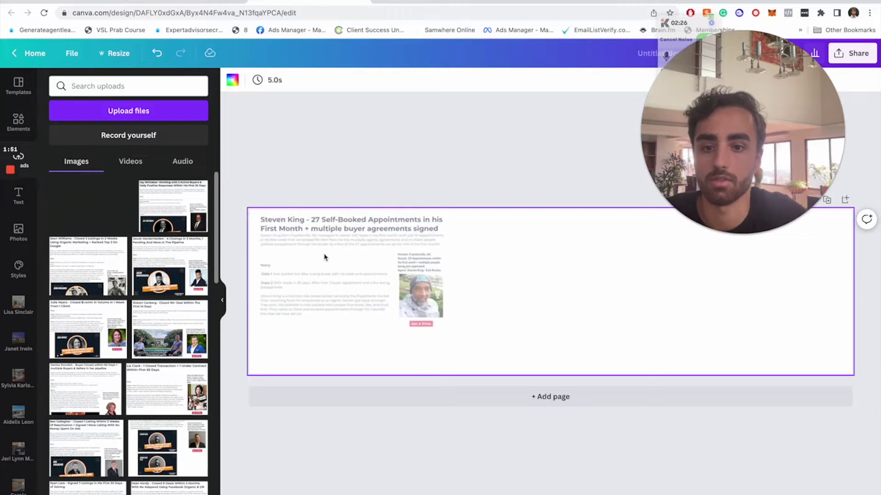
click(312, 251)
drag(435, 321, 364, 278)
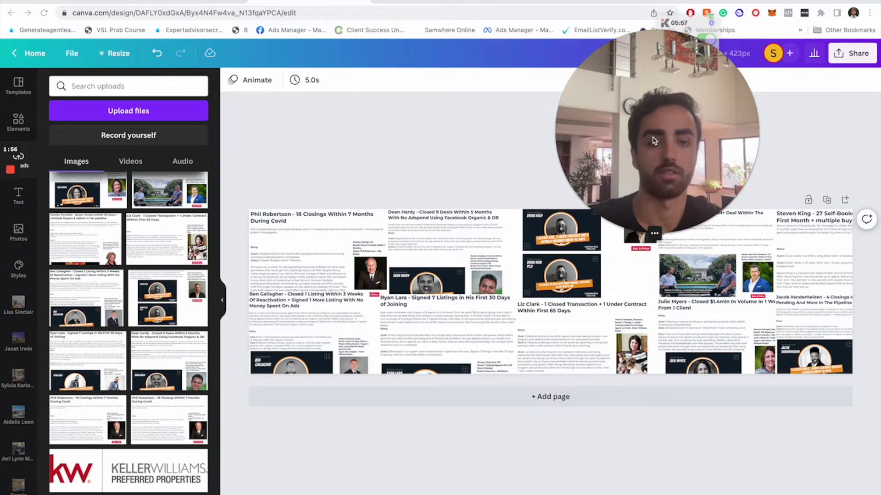
drag(653, 141, 763, 123)
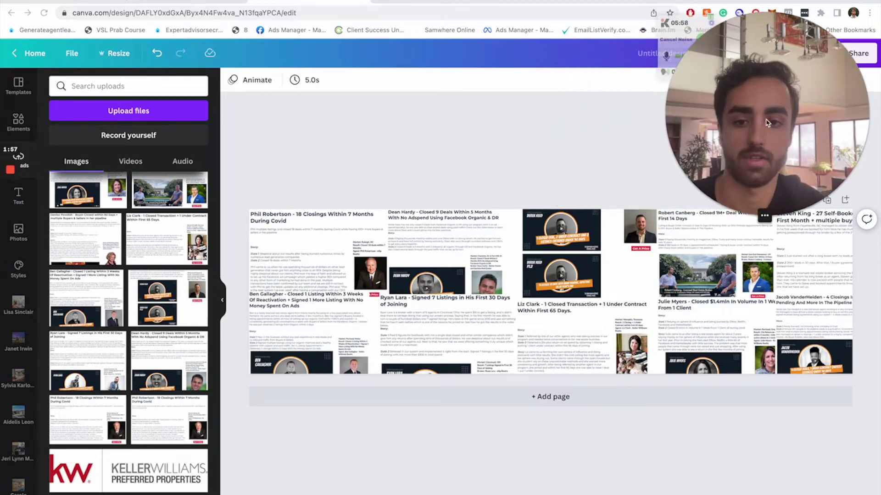
Add a dark square shape and stretch it to cover the entire banner.
click(18, 122)
click(70, 171)
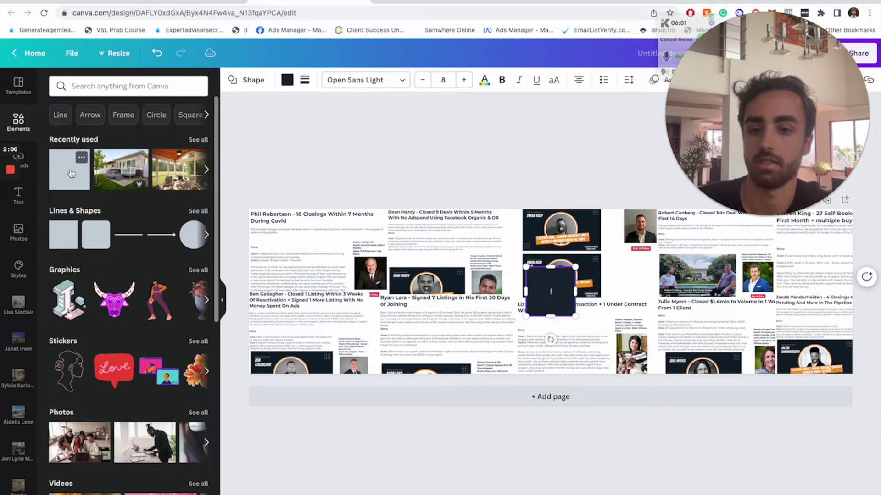
drag(526, 267, 248, 209)
drag(575, 316, 852, 374)
drag(769, 137, 758, 383)
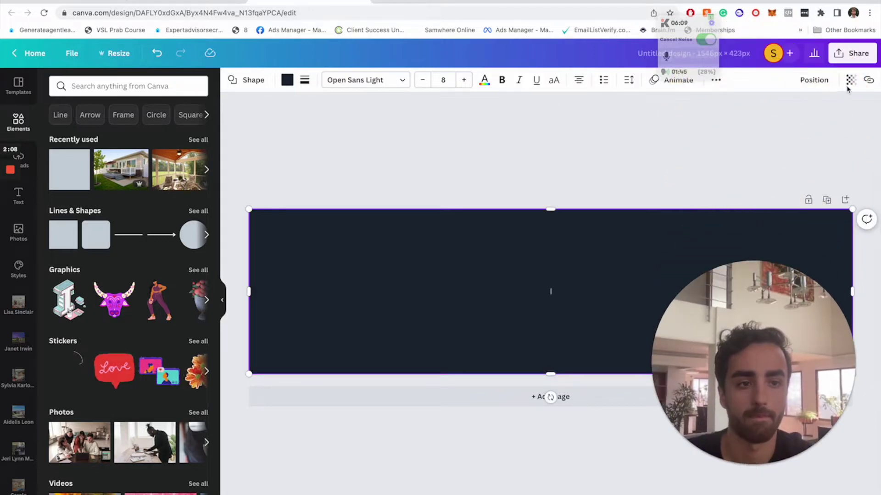
Set the dark overlay's transparency to 78 and deselect it.
click(850, 80)
drag(847, 121, 827, 124)
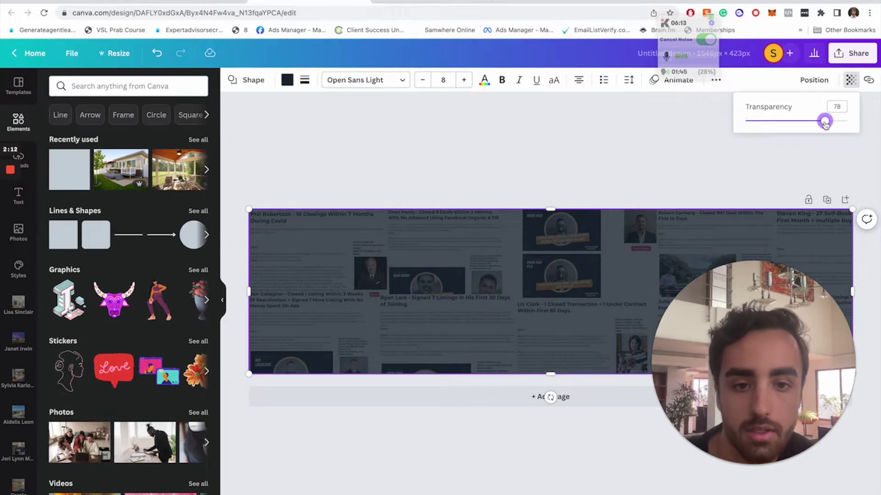
click(678, 156)
click(622, 170)
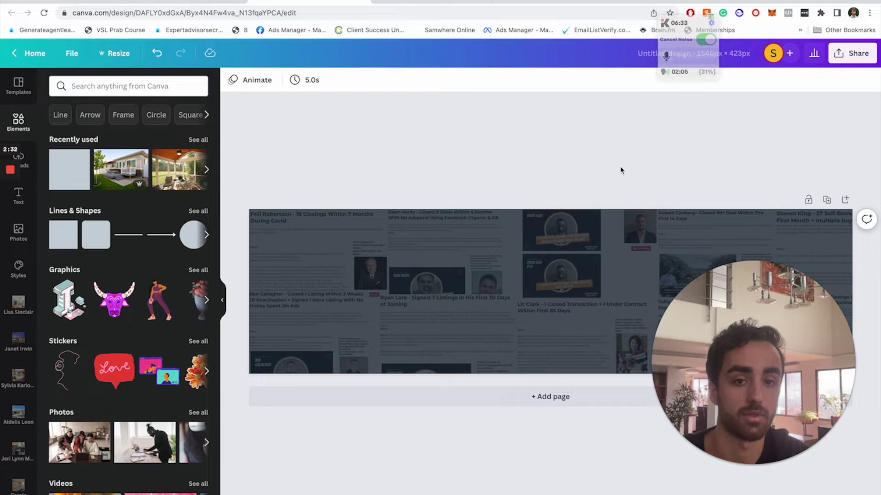
drag(757, 374, 770, 104)
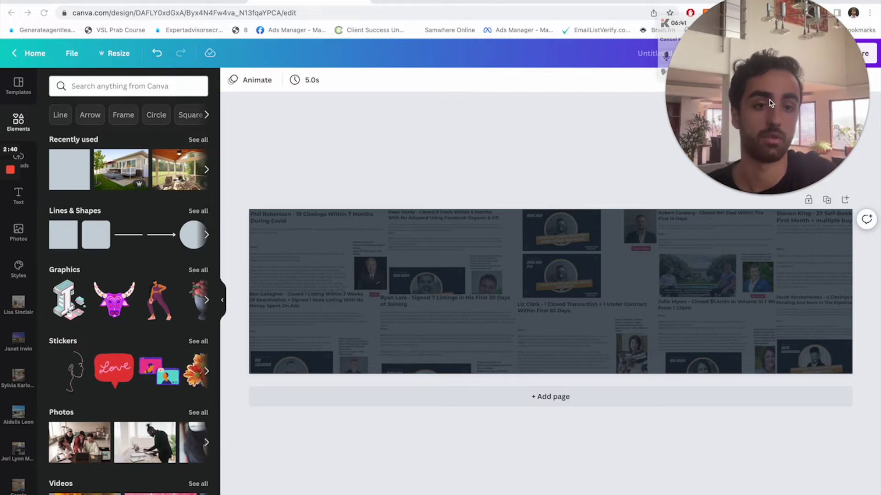
click(20, 100)
scroll(151, 151, down, 2)
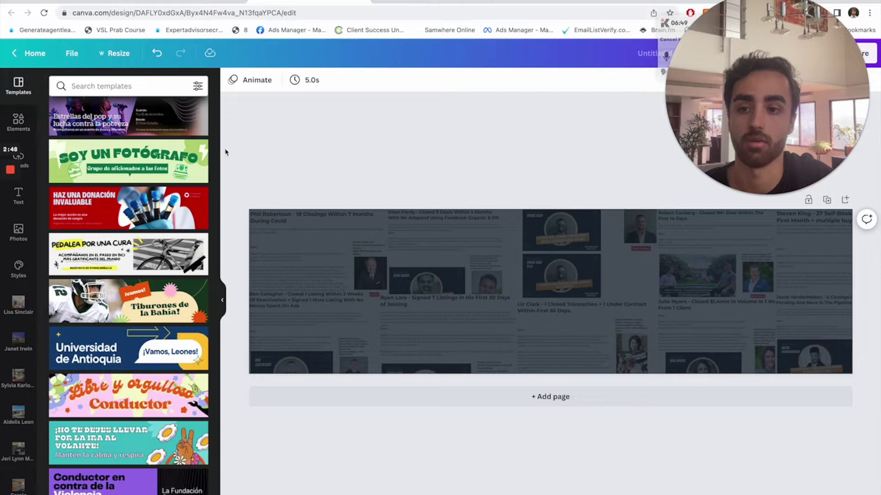
Place the uploaded portrait photo just left of the banner's centre, flush with the bottom edge and enlarged beyond the banner's full height.
mouse_move(9, 212)
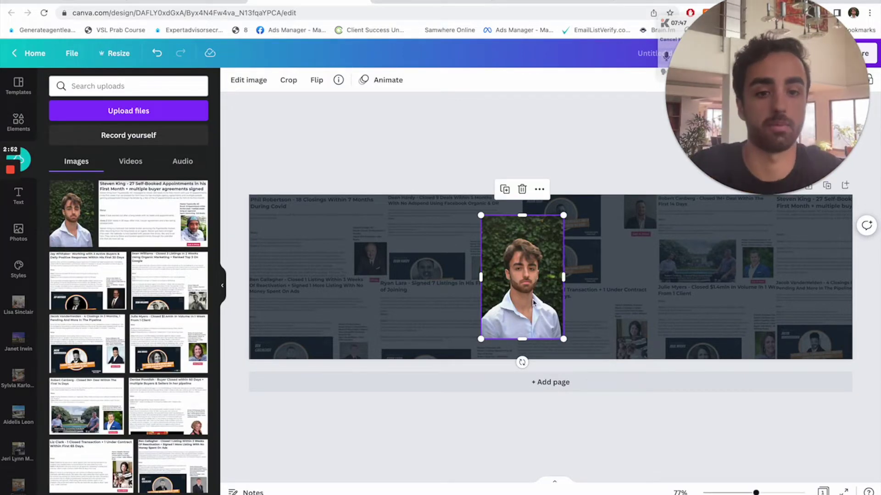
drag(524, 302, 516, 322)
drag(471, 237, 438, 185)
drag(523, 283, 521, 291)
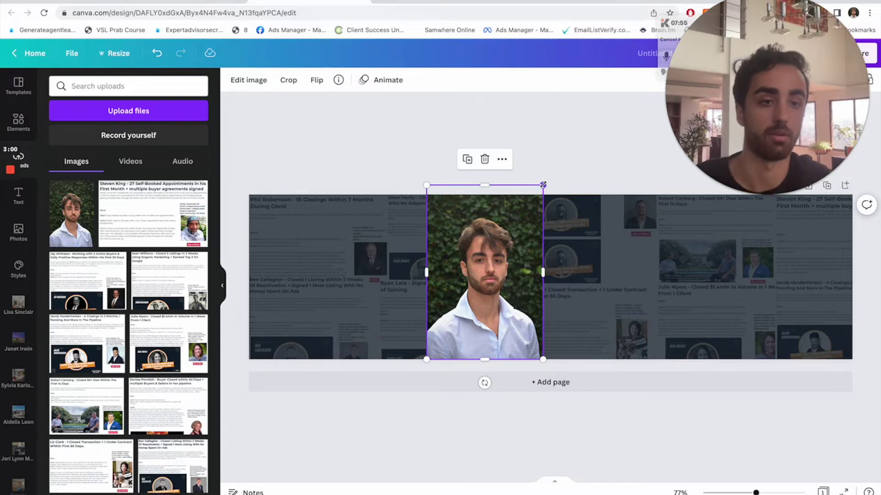
mouse_move(543, 185)
mouse_down()
mouse_move(550, 175)
mouse_move(545, 182)
mouse_up()
Remove the leafy background from the portrait photo with the Background Remover.
click(248, 80)
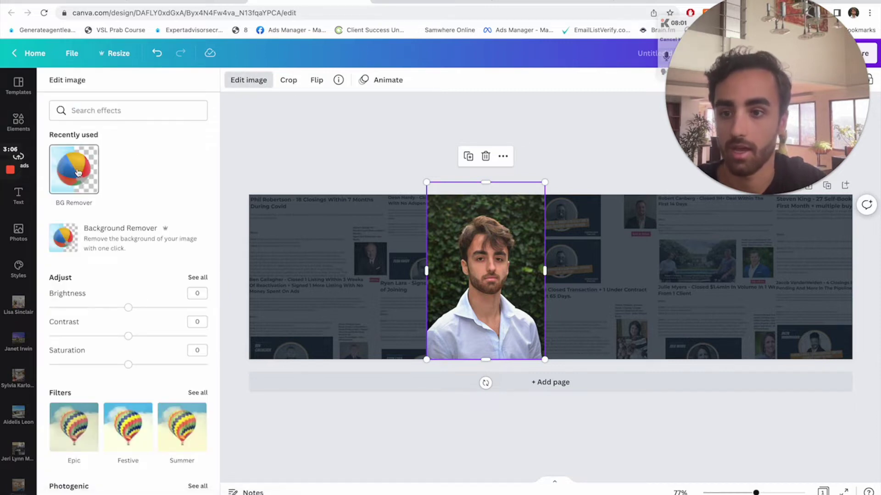
click(77, 235)
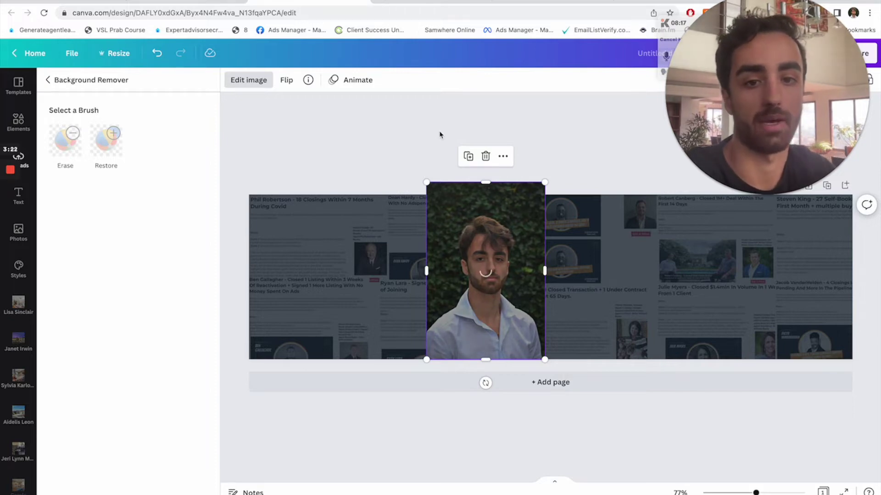
mouse_move(9, 211)
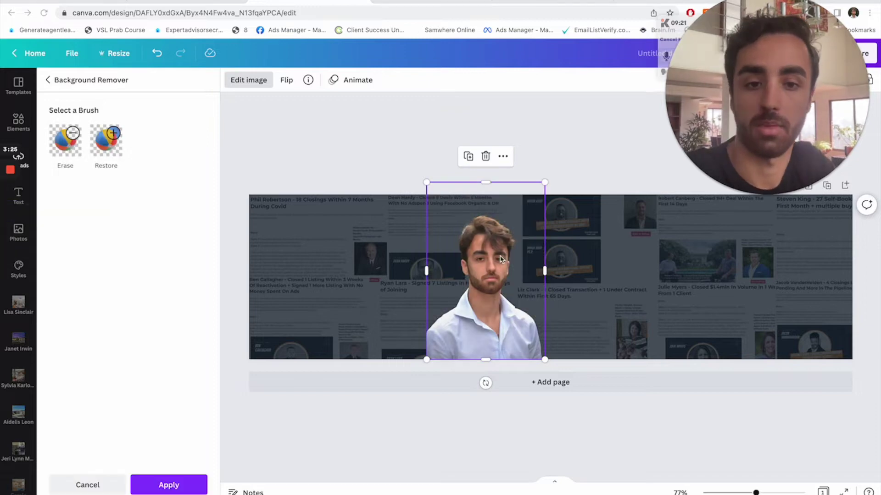
Enlarge the cut-out portrait slightly, keeping its base on the banner's bottom edge, and finish editing the image.
drag(544, 183, 560, 174)
key(Escape)
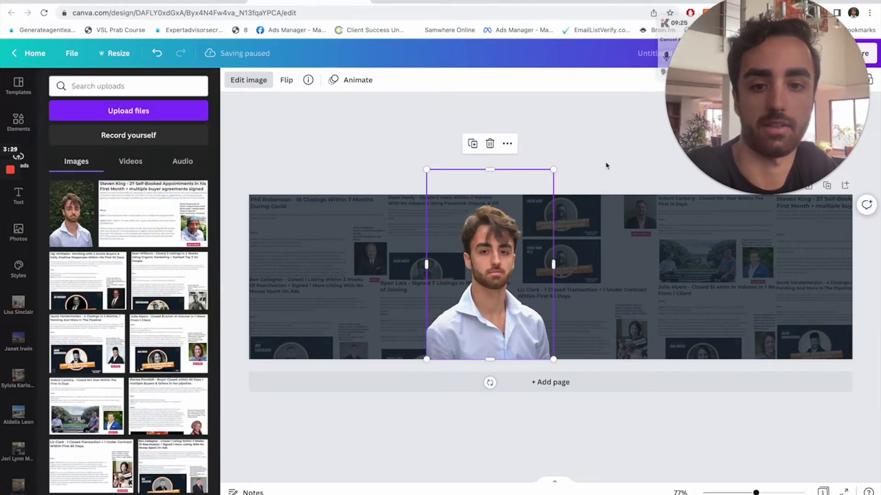
click(589, 170)
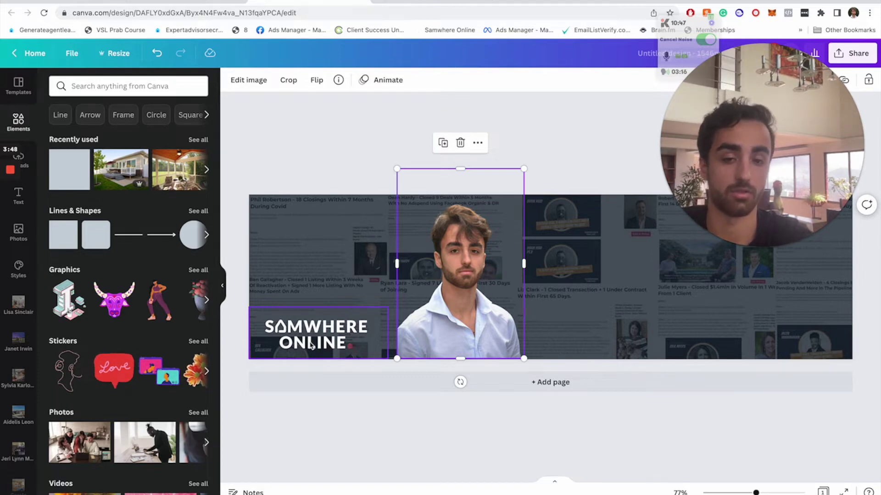
Add the italic "PROPUESTA DE MARKETING" font combination to the empty area beside the portrait.
click(546, 176)
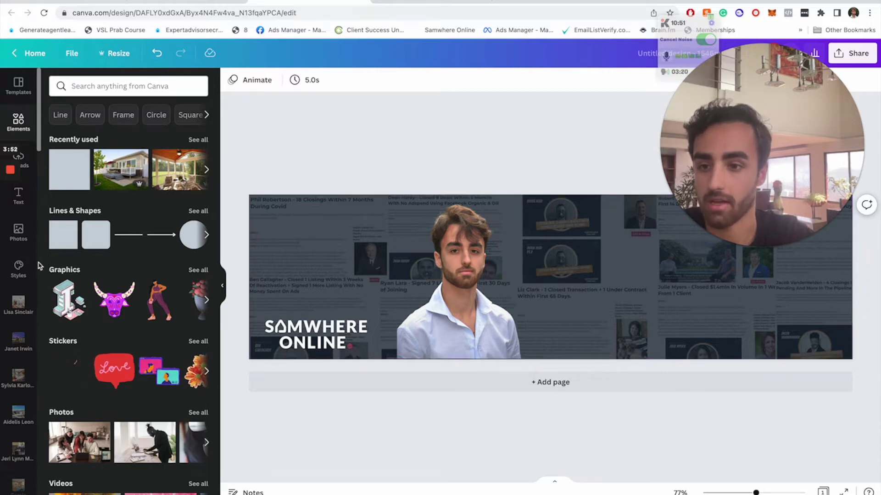
click(18, 195)
scroll(158, 334, down, 2)
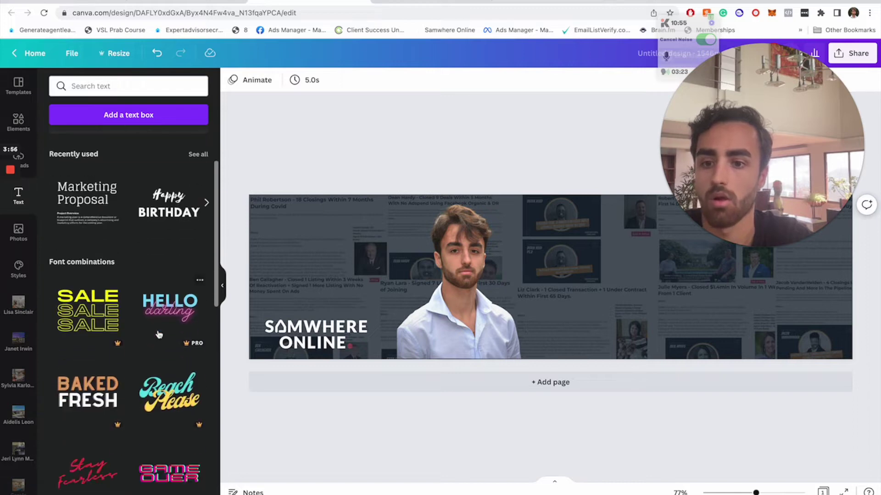
scroll(158, 335, down, 5)
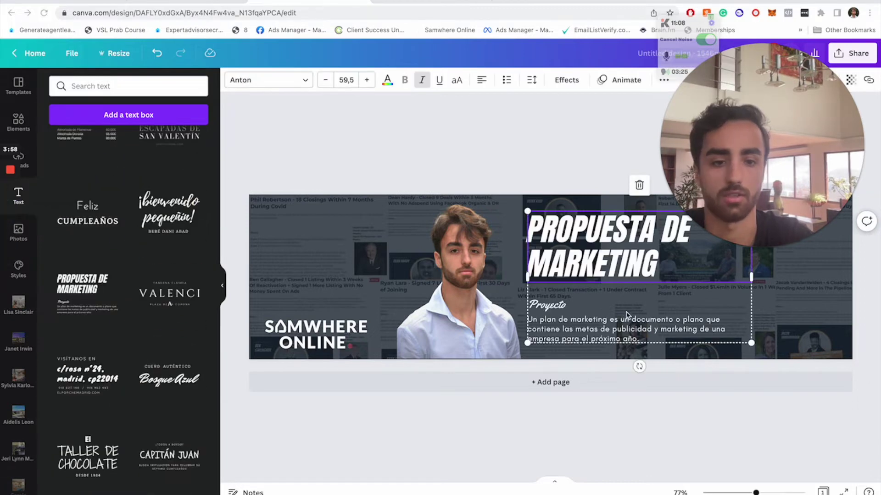
click(584, 321)
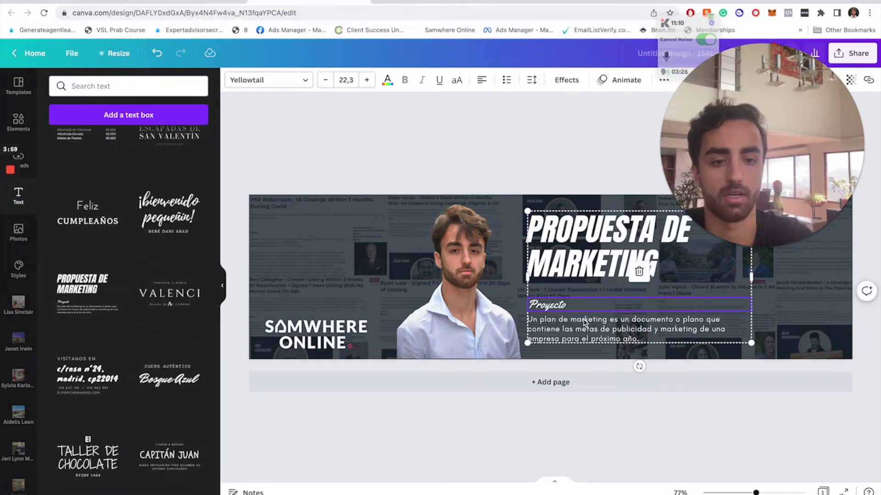
Replace the font combination's headline with the channel owner's full name in mixed case.
click(582, 261)
double_click(582, 261)
text(Sa)
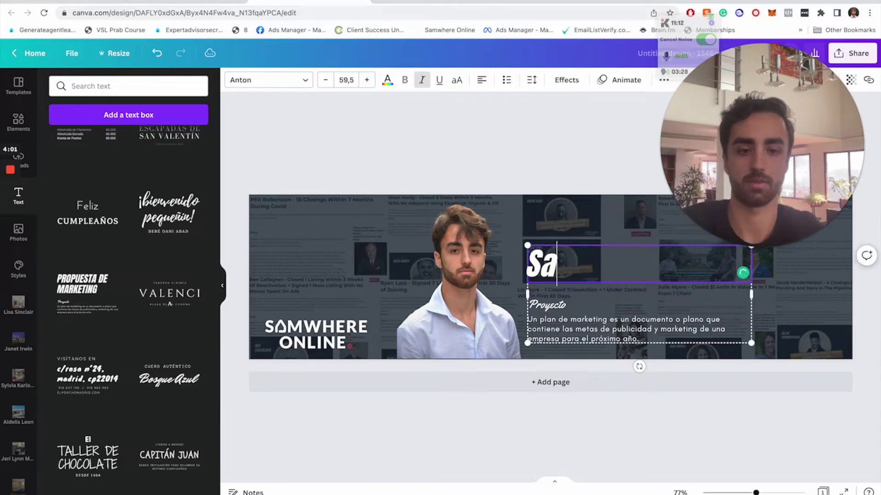
text(m Spijkerman)
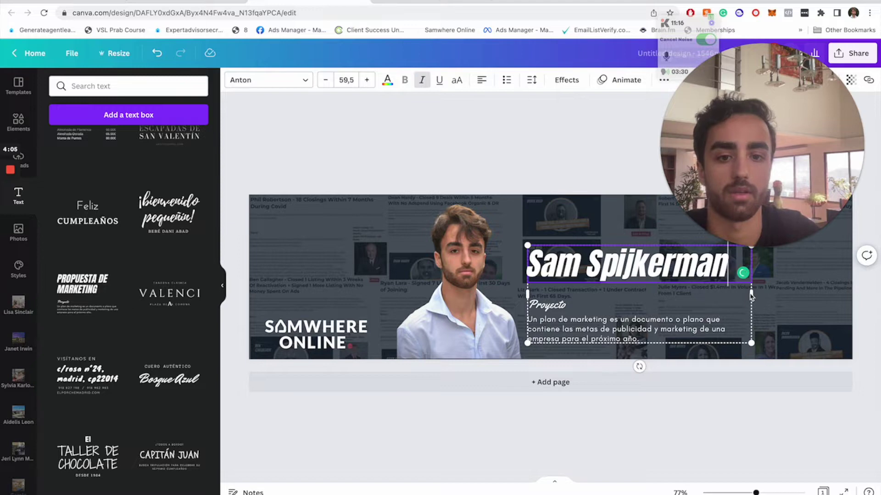
Swap the font combination for a plain heading with the channel owner's full name, placed beside the portrait.
click(19, 196)
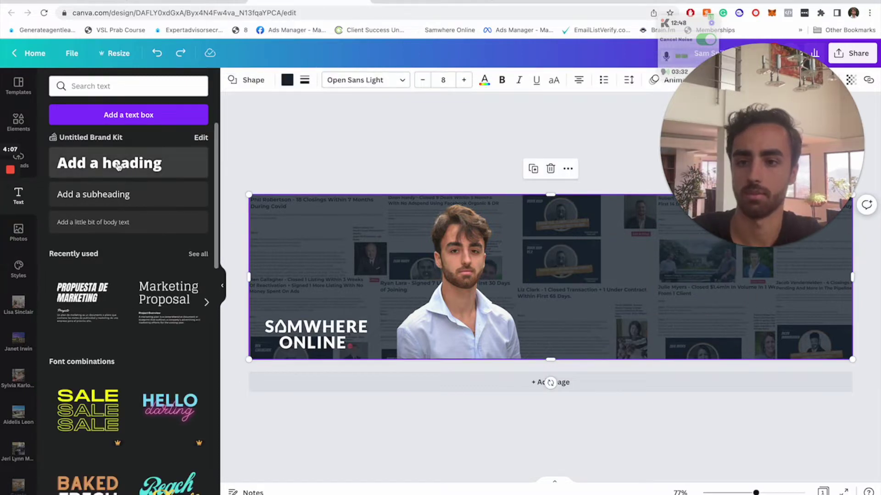
click(118, 166)
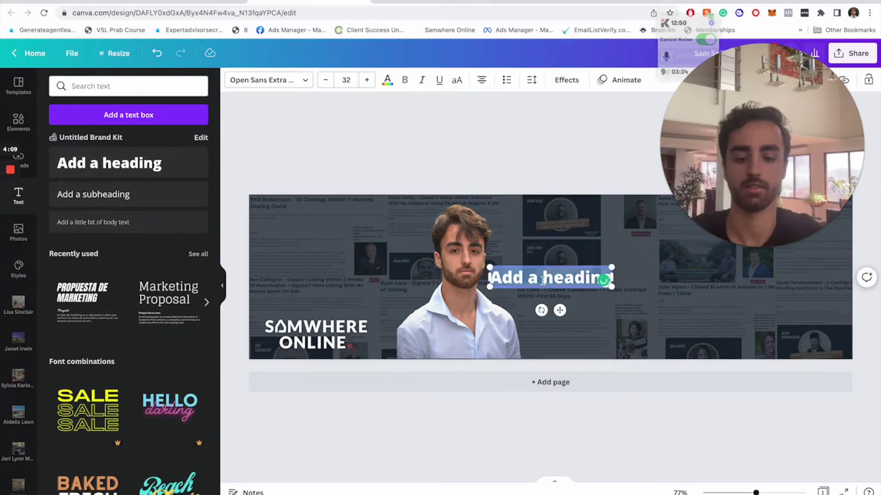
text(Sam Spijkerma)
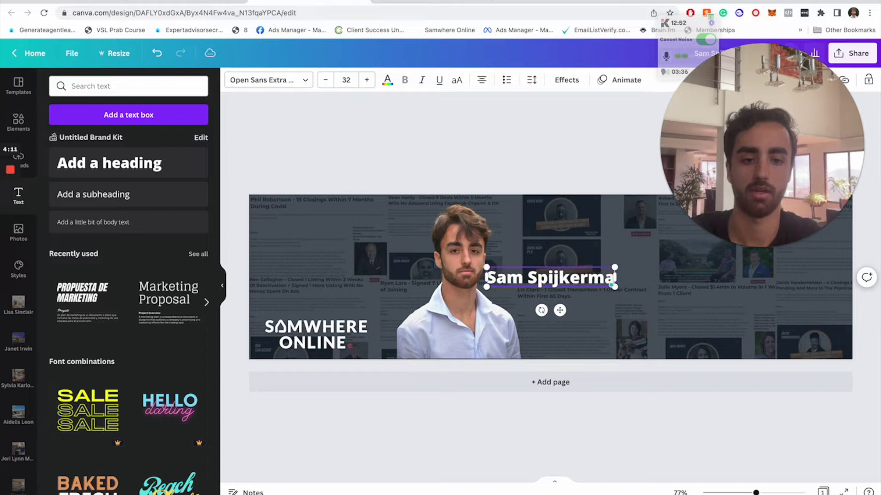
text(n)
drag(582, 267, 643, 244)
triple_click(604, 250)
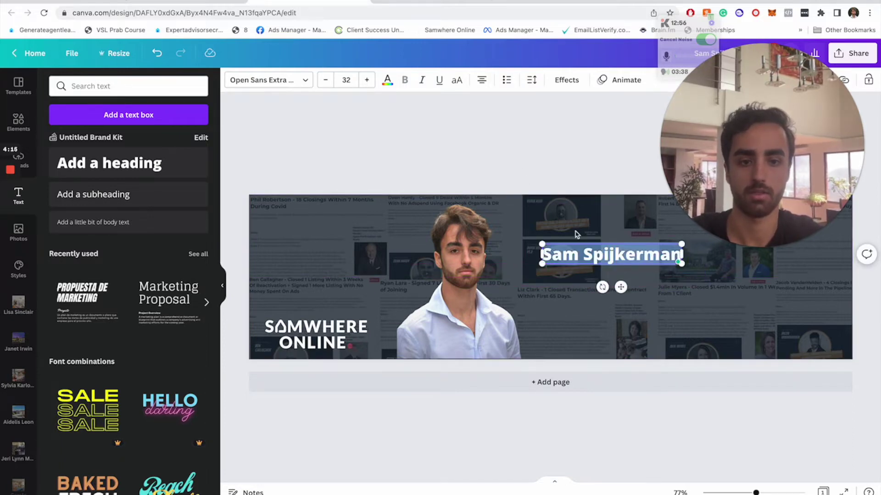
Set the name heading's font size to 42 and browse the font list for another typeface.
click(366, 80)
click(366, 80)
click(367, 79)
click(367, 80)
click(366, 79)
click(366, 80)
click(366, 80)
click(367, 80)
click(367, 80)
click(367, 80)
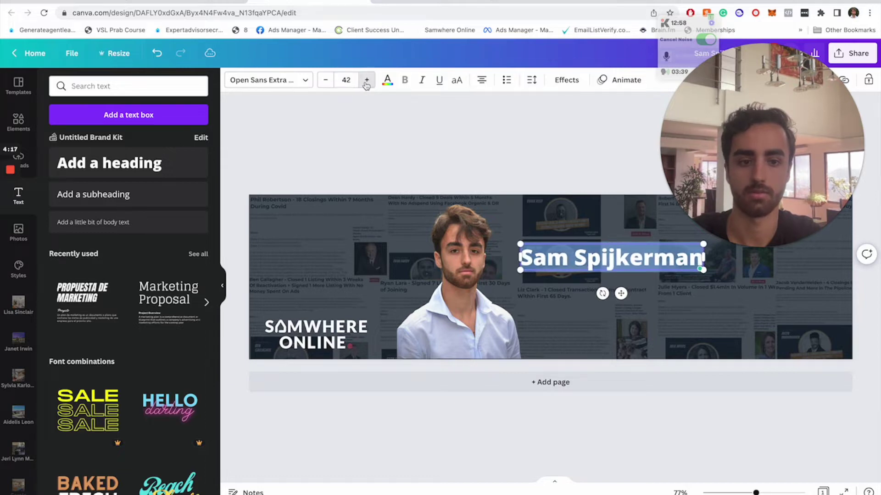
click(268, 80)
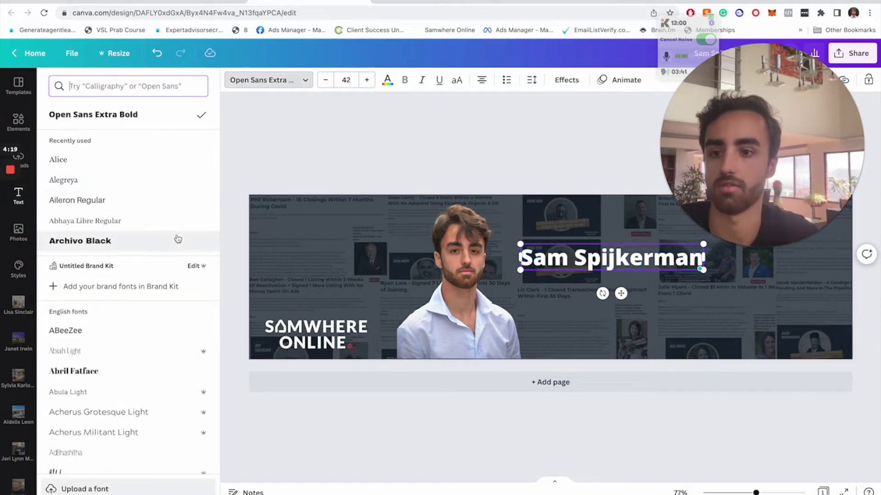
scroll(178, 239, down, 5)
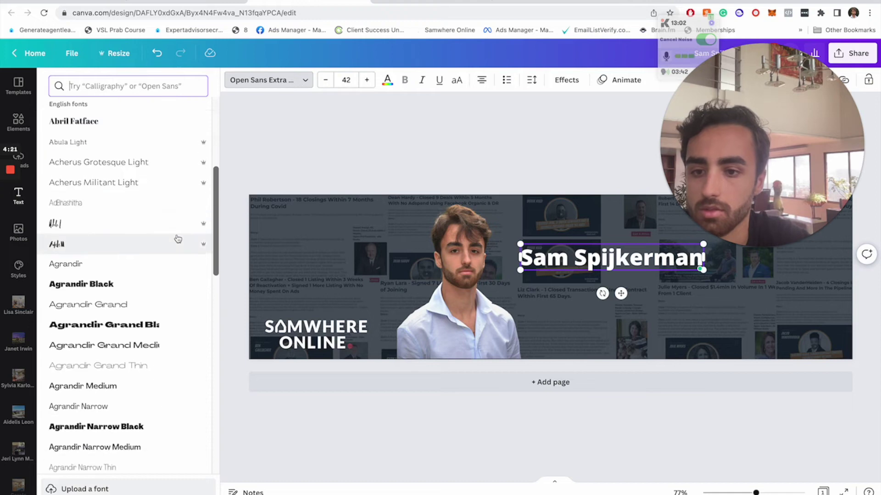
scroll(154, 254, up, 3)
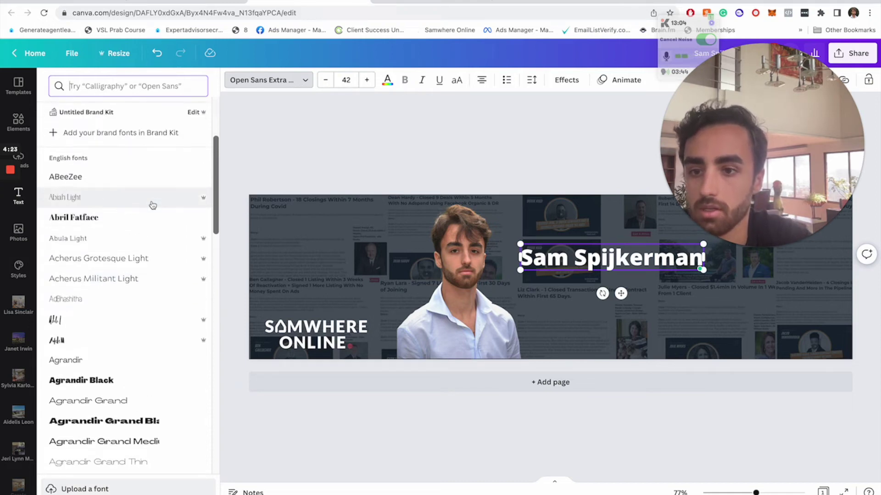
Bring back the "PROPUESTA DE MARKETING" font combination and replace its headline with the channel owner's full name in capitals.
key(ctrl+z)
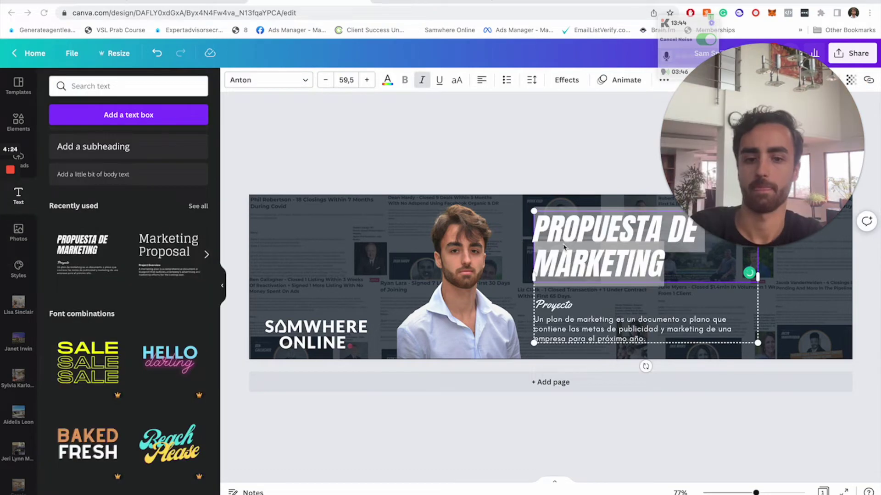
double_click(631, 246)
key(ctrl+a)
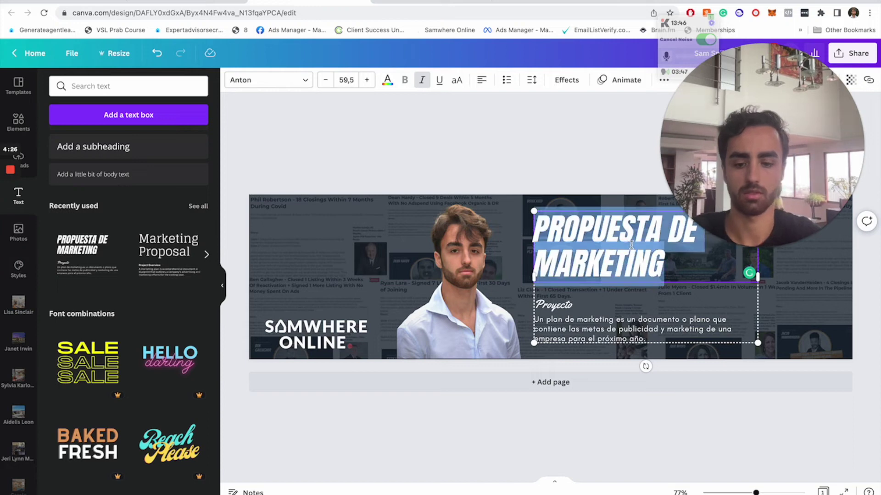
text(Sam Sp)
key(BackSpace)
key(BackSpace)
key(BackSpace)
key(BackSpace)
key(BackSpace)
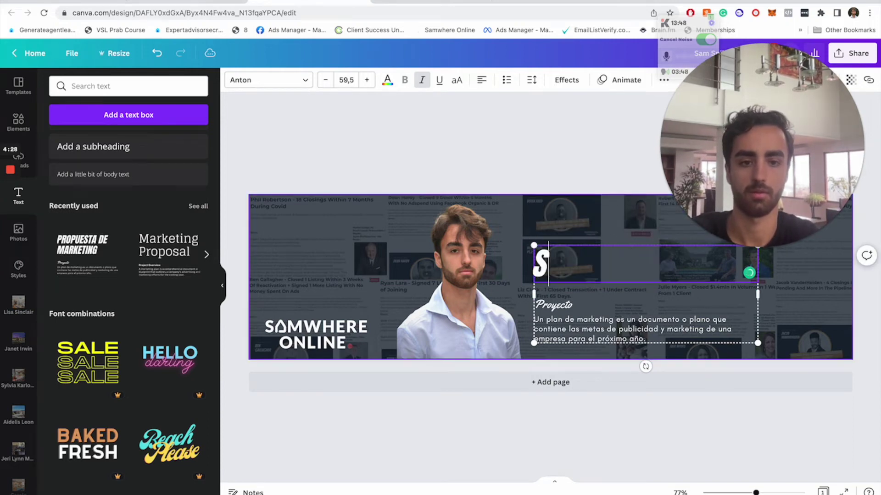
text(AM SPIJKERMAN)
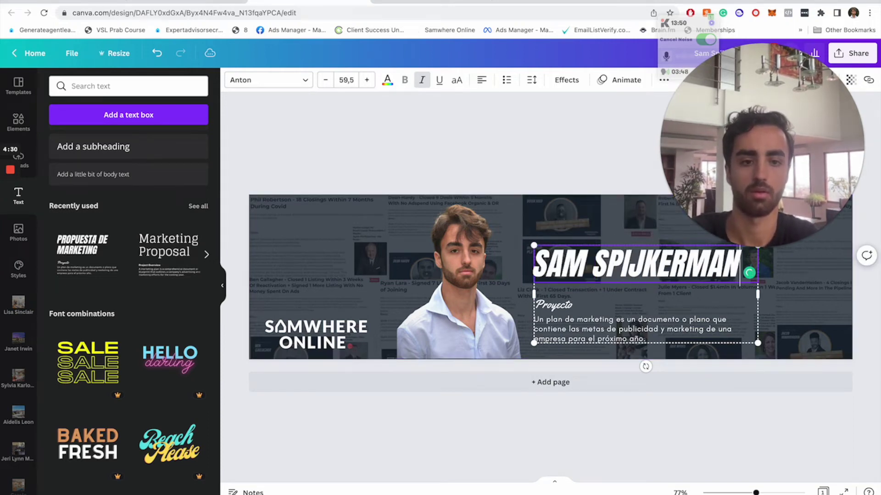
Delete the "Proyecto" line and the body paragraph below the name, and move the name up slightly.
click(584, 310)
key(BackSpace)
click(587, 329)
key(BackSpace)
drag(597, 271, 596, 262)
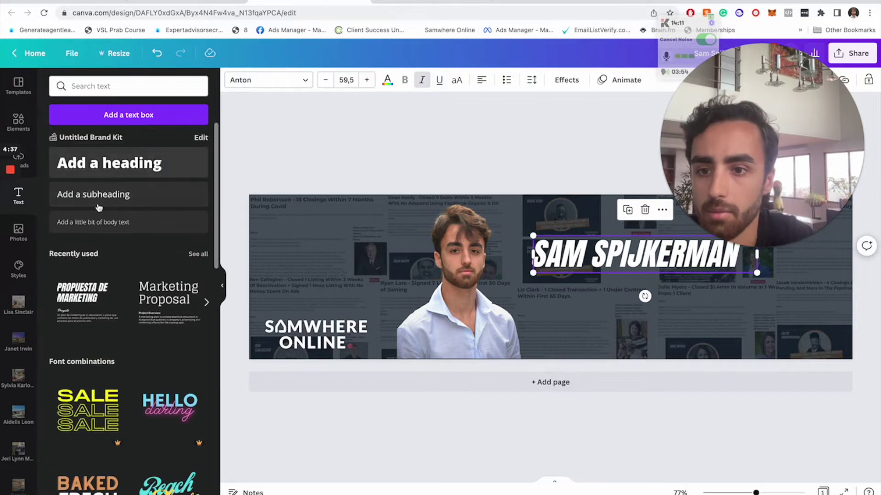
Add the subheading "Helping Real Estate Agents Become Their Market Leader" under the name and widen its box to fit one line.
click(103, 195)
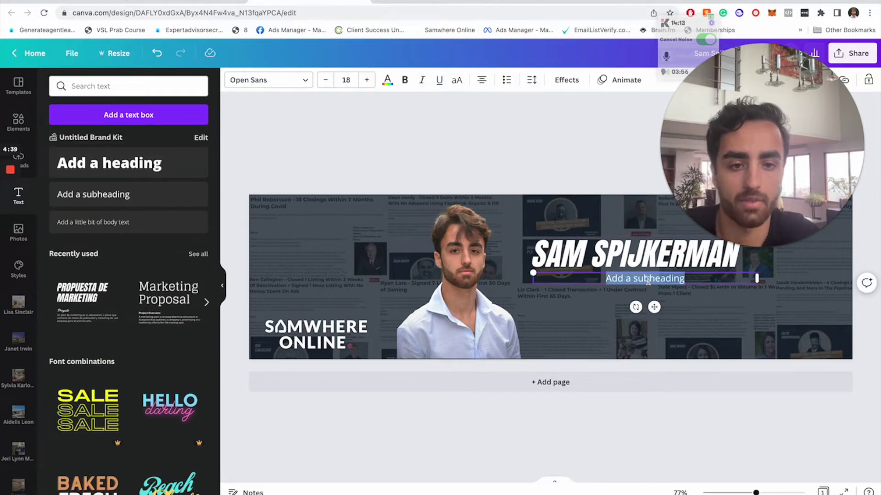
text(HELPING)
key(BackSpace)
key(BackSpace)
key(BackSpace)
key(BackSpace)
key(BackSpace)
text(lpi)
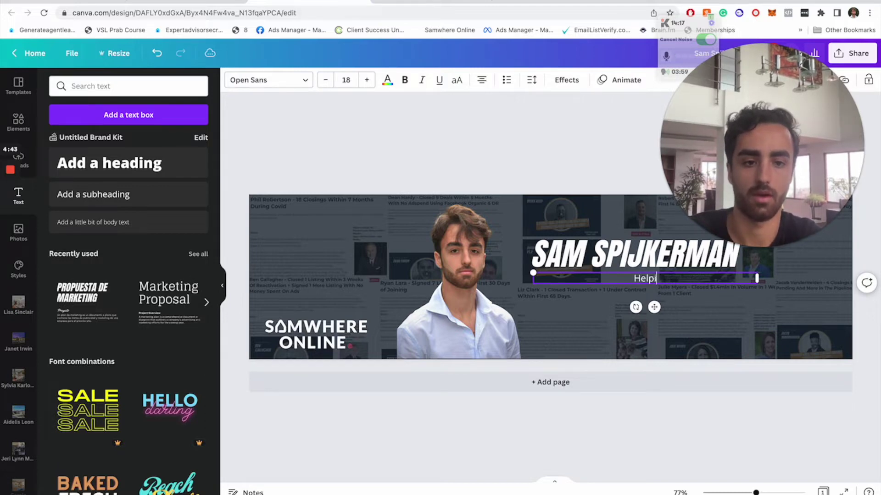
text(ng Real Es)
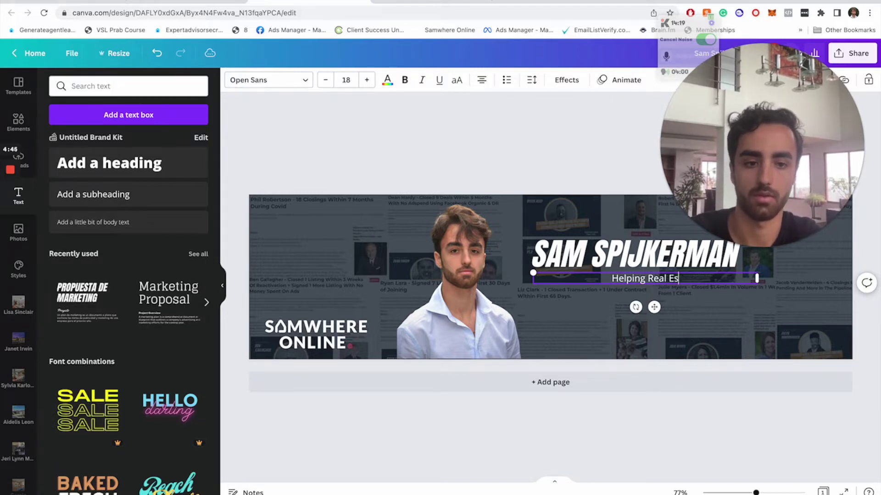
text(tate Agent)
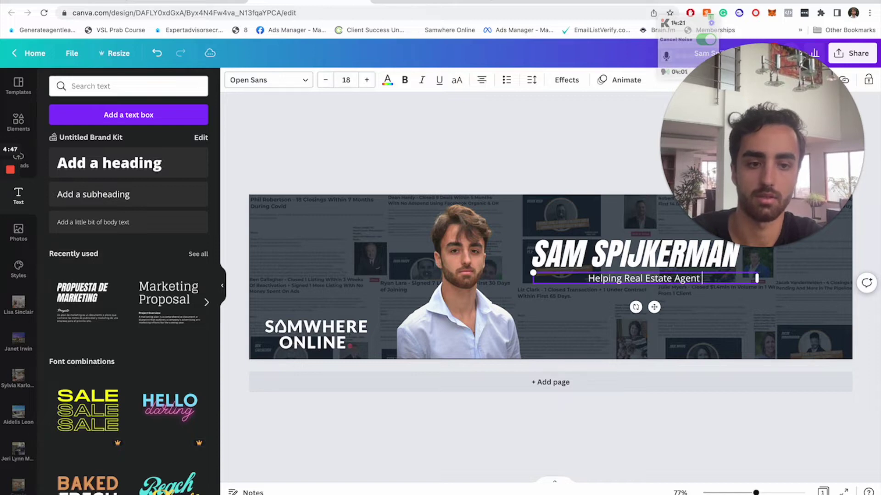
text(s Become The)
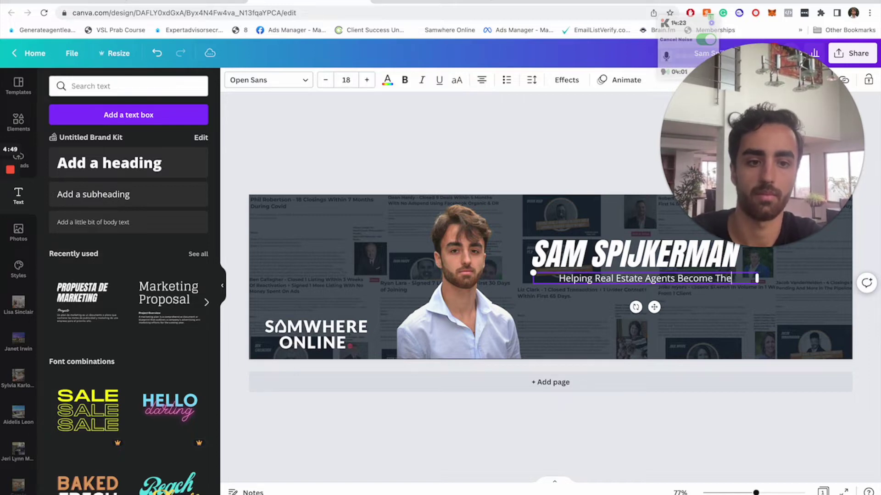
text(ir Market Lead)
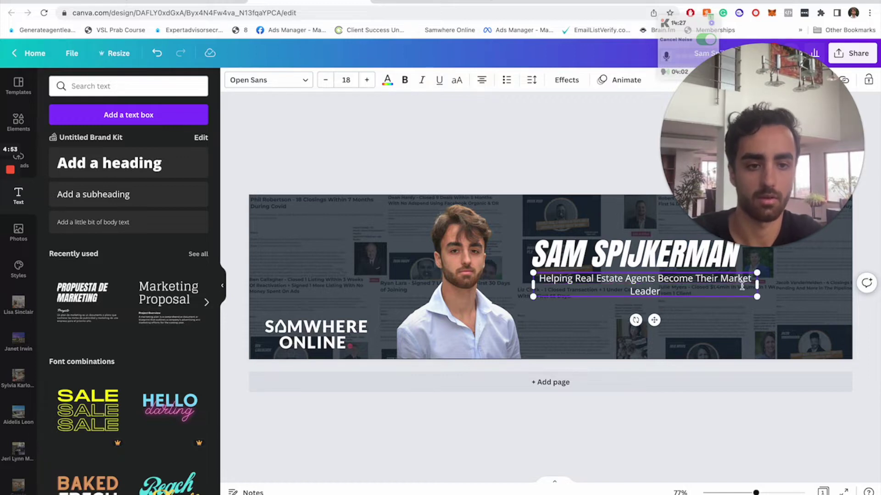
text(er)
mouse_move(757, 285)
mouse_down()
mouse_move(777, 285)
mouse_move(761, 273)
mouse_up()
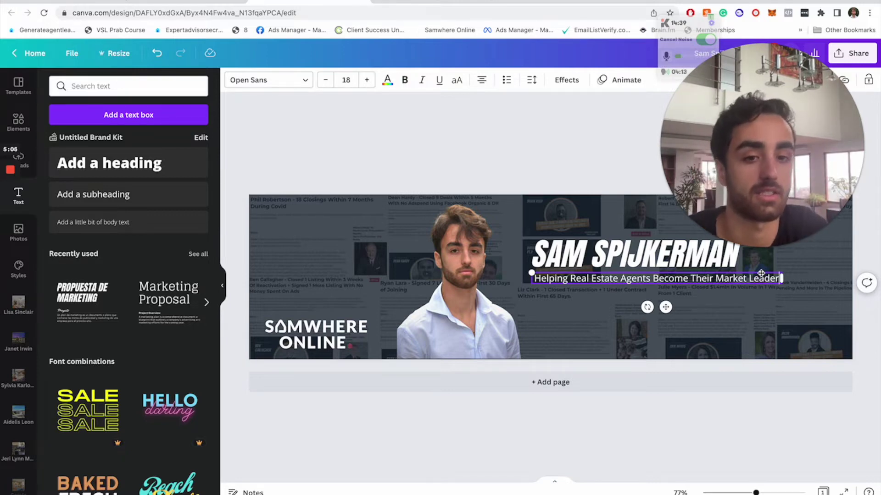
Enlarge the name headline to font size 69.5 and scale up the subheading, keeping it just below the name.
click(578, 285)
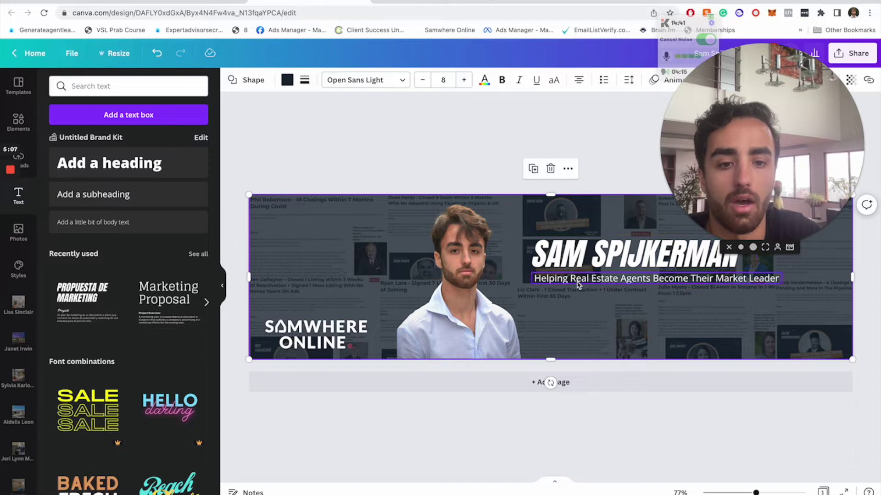
click(592, 254)
drag(757, 133, 108, 85)
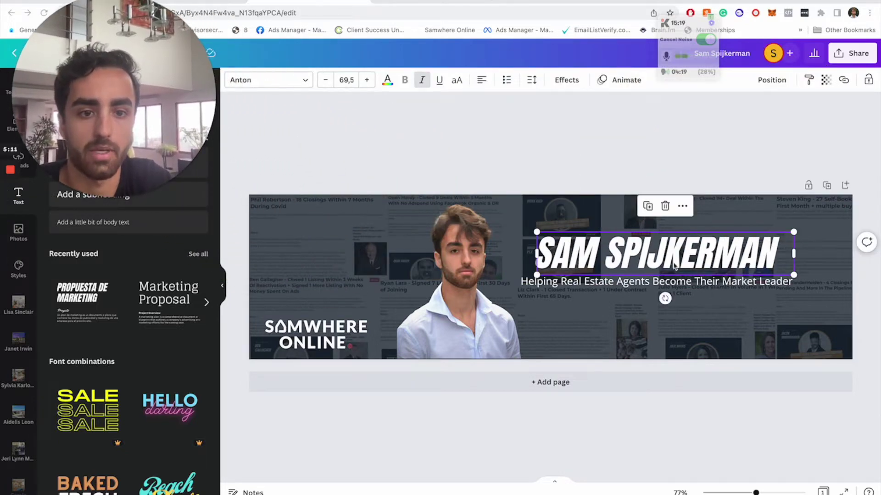
Apply the Shadow text effect to the name headline and deselect it.
triple_click(693, 276)
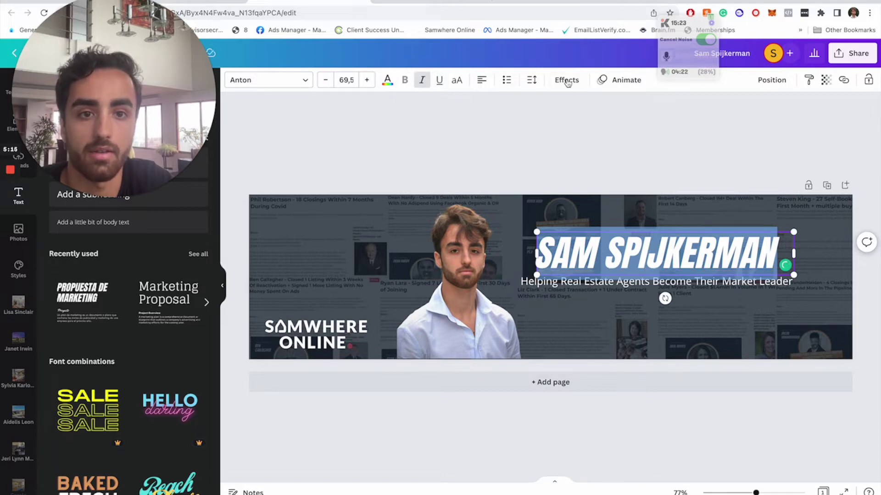
click(583, 80)
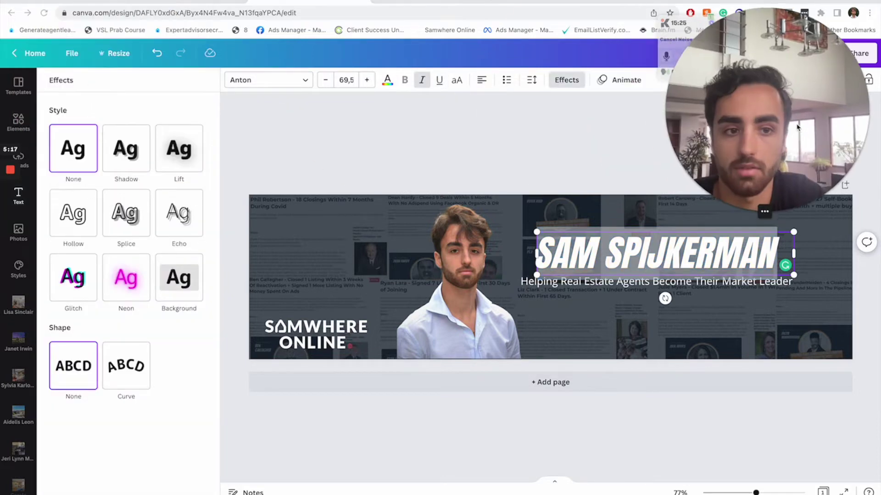
click(132, 156)
click(569, 170)
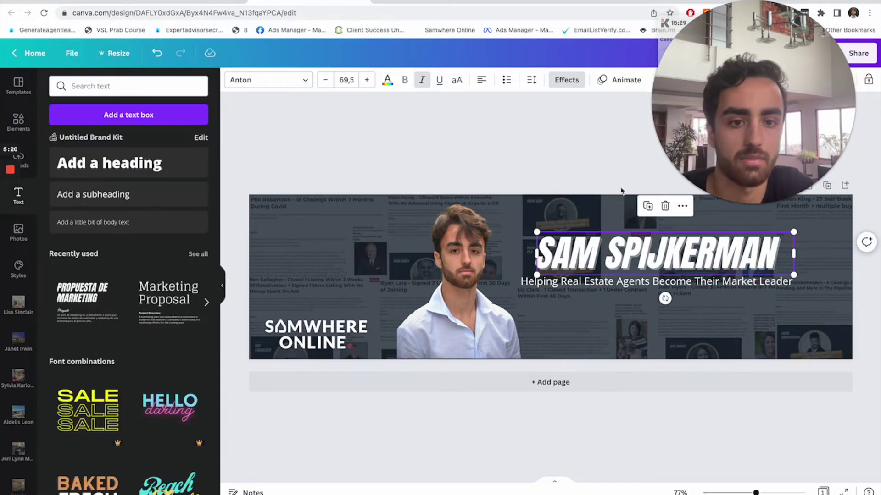
click(605, 158)
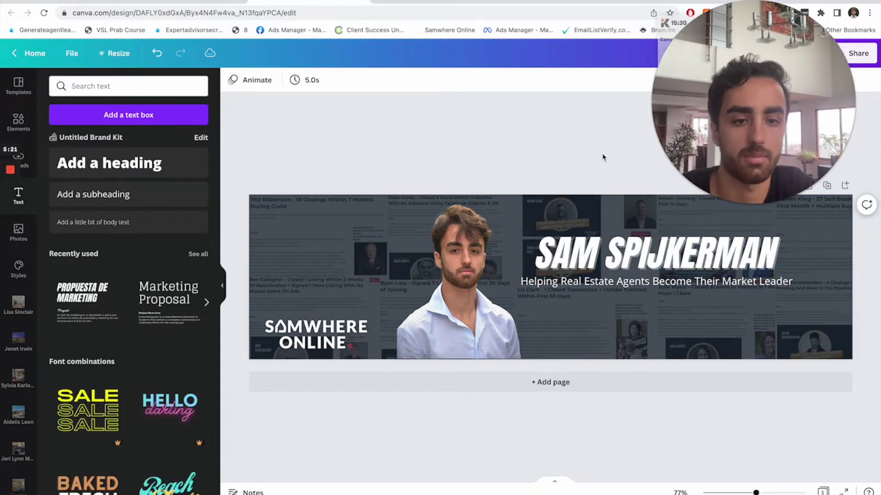
Set the name headline's text effect to Lift and deselect it.
click(596, 253)
click(567, 80)
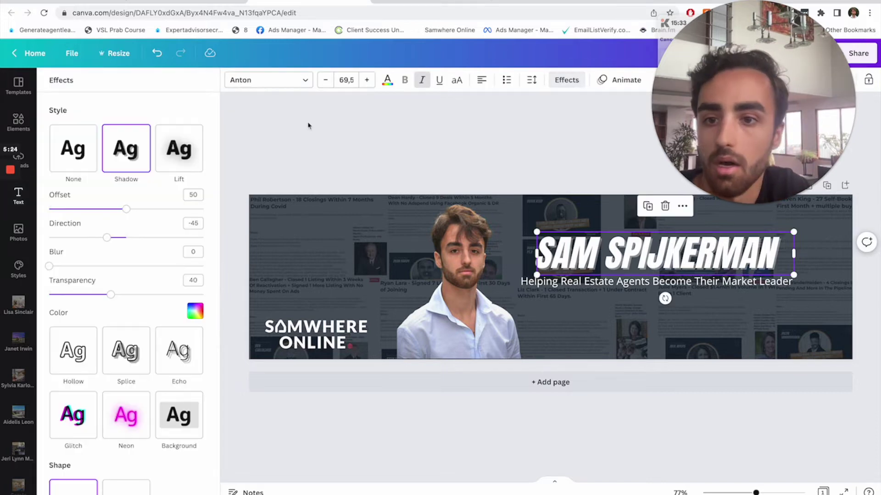
click(171, 165)
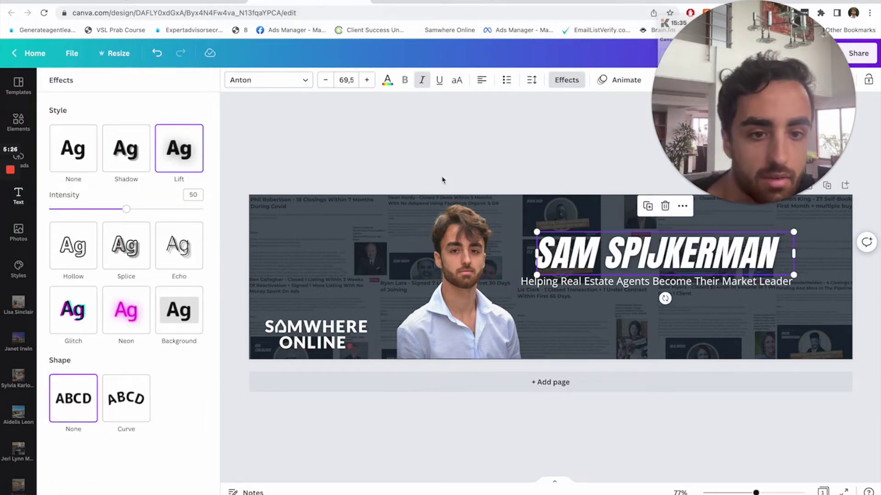
click(454, 165)
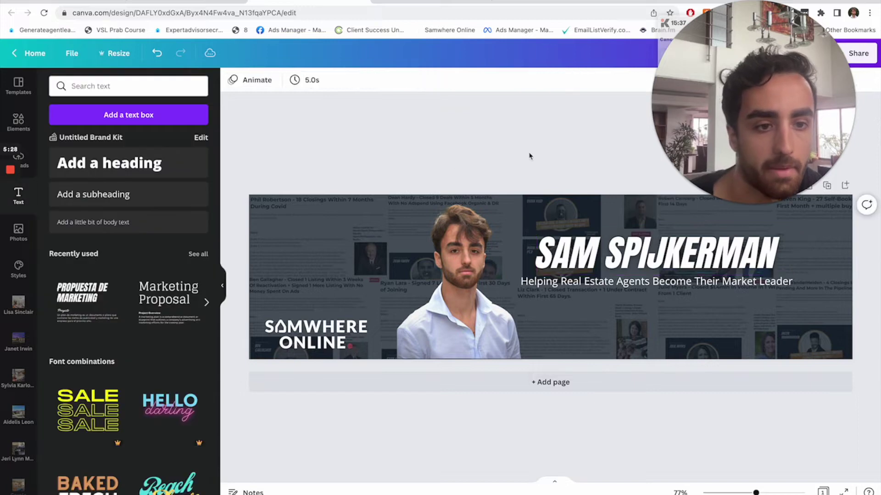
Apply the Lift text effect to the subheading under the name and deselect it.
click(552, 285)
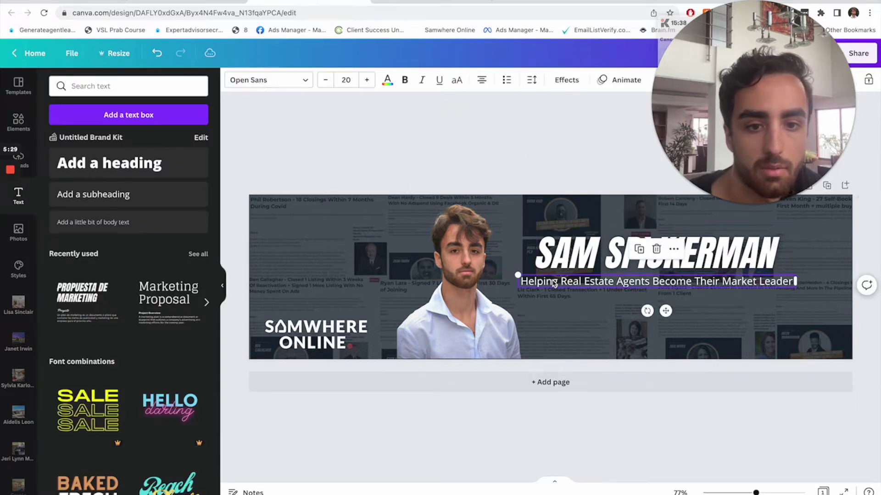
click(567, 81)
click(179, 149)
click(566, 80)
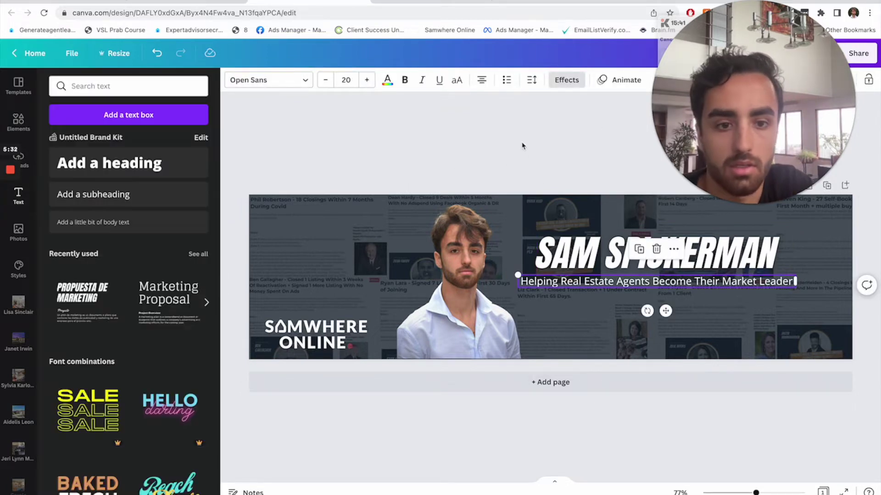
click(557, 145)
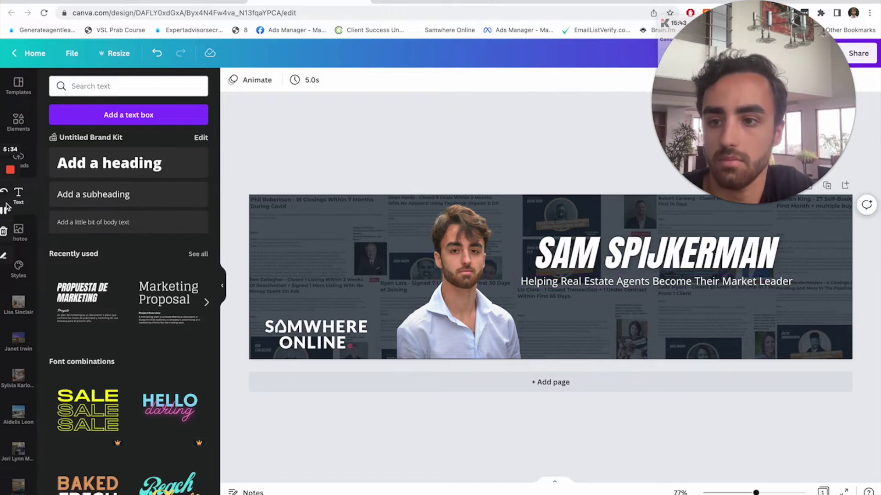
Add the subheading "#1 Agency for Realtors in the USA" above the logo, widening its box to one line and shifting it slightly inward.
mouse_move(18, 210)
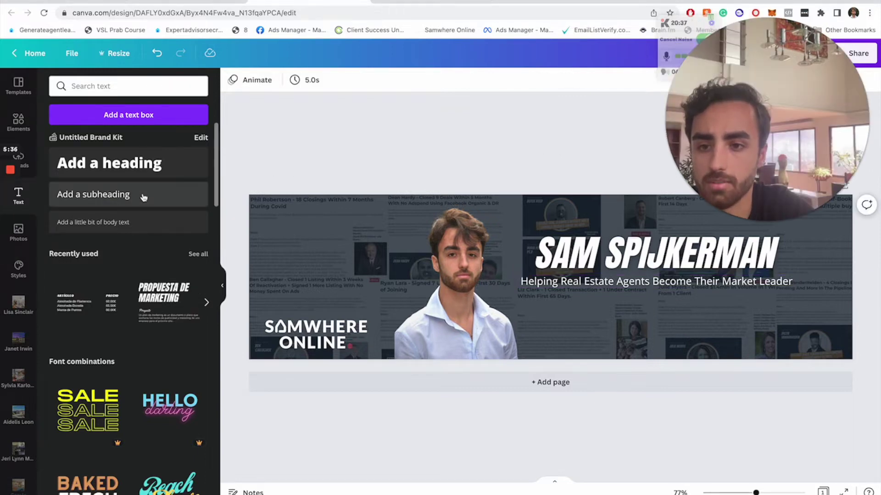
click(106, 194)
drag(528, 271, 285, 225)
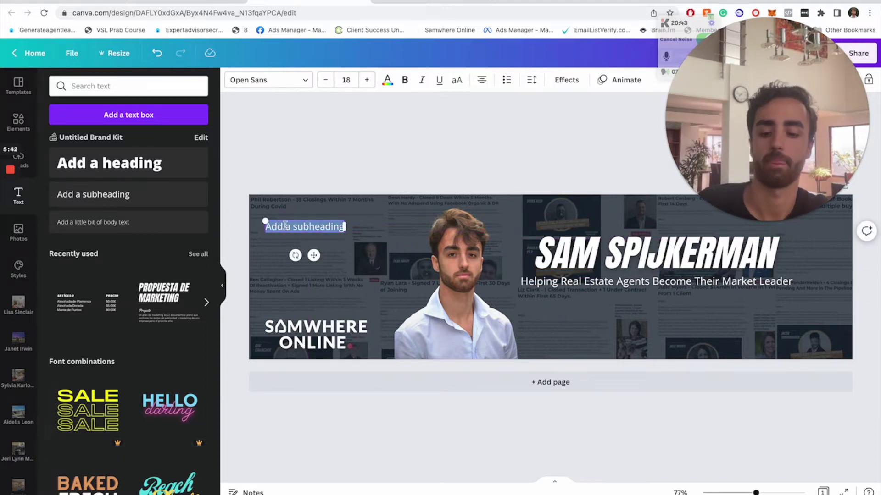
text(#1 Agent)
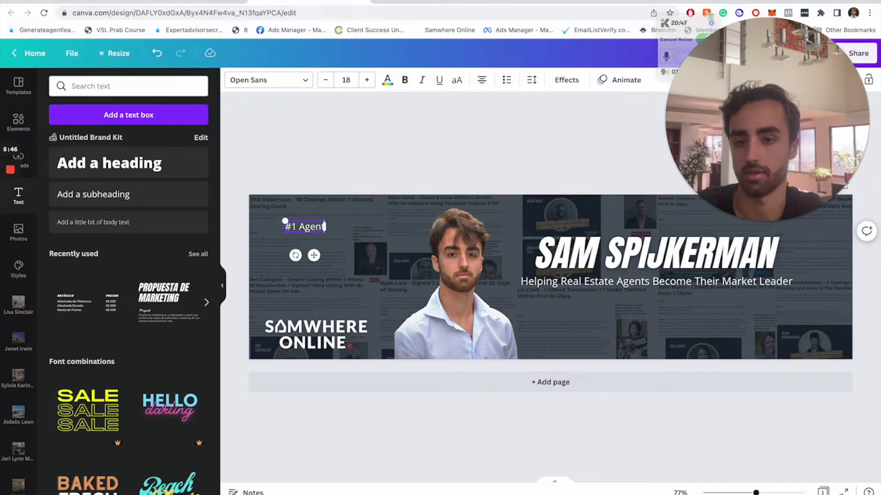
key(BackSpace)
text(cy)
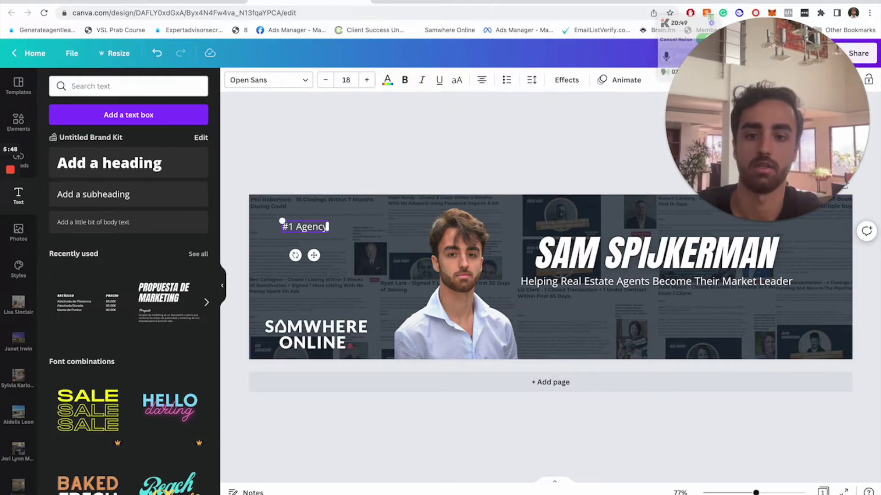
text( for Rea)
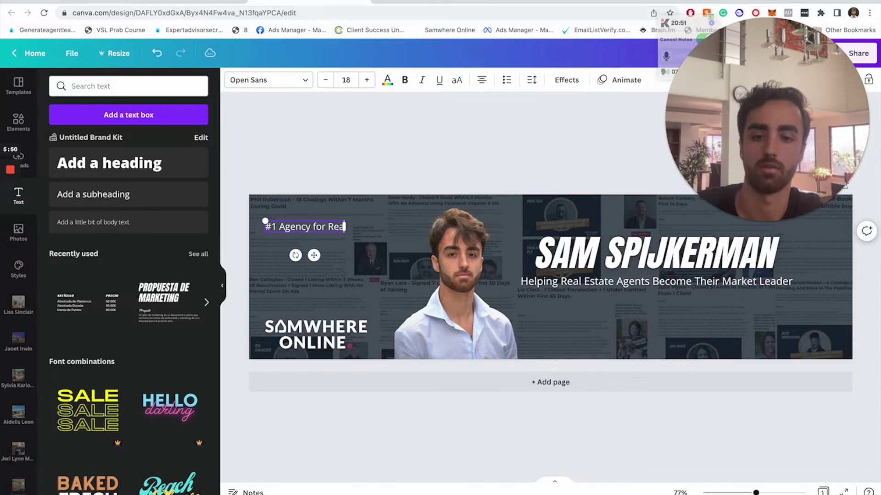
text(ltors in the US)
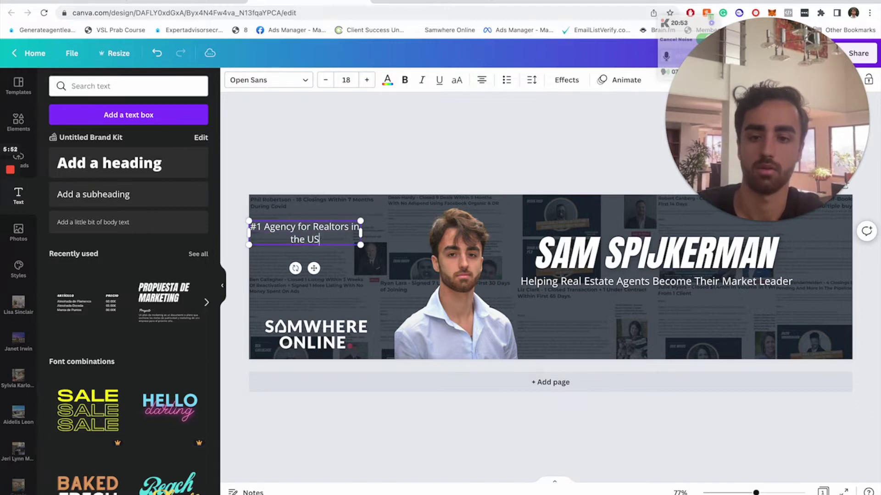
text(a)
text(A)
drag(360, 233, 406, 234)
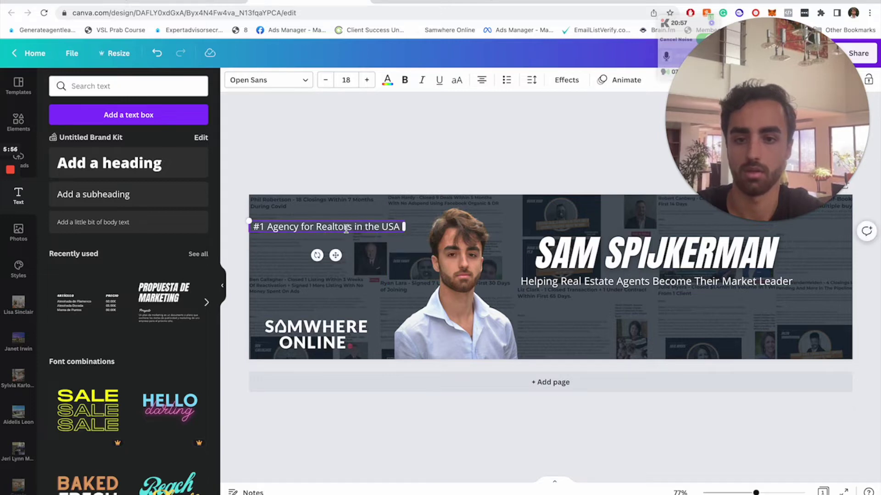
drag(348, 221, 360, 217)
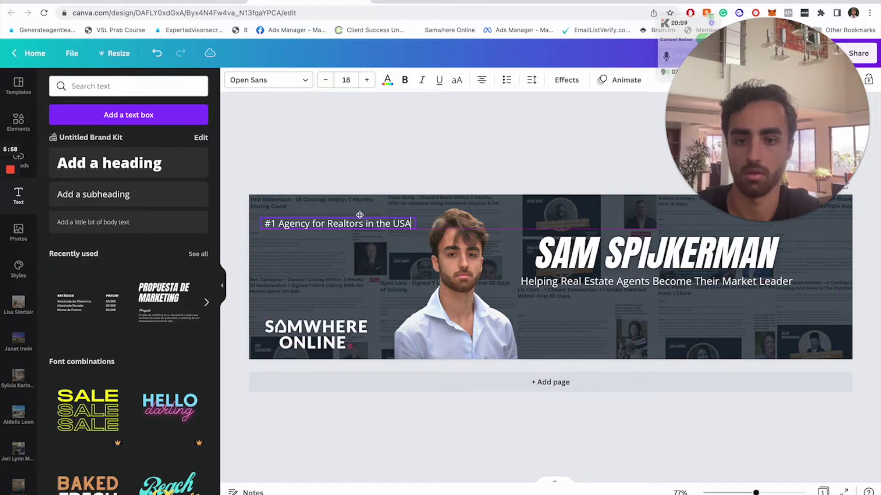
Left-align the "#1 Agency for Realtors in the USA" text and widen its box toward the portrait.
key(Return)
key(BackSpace)
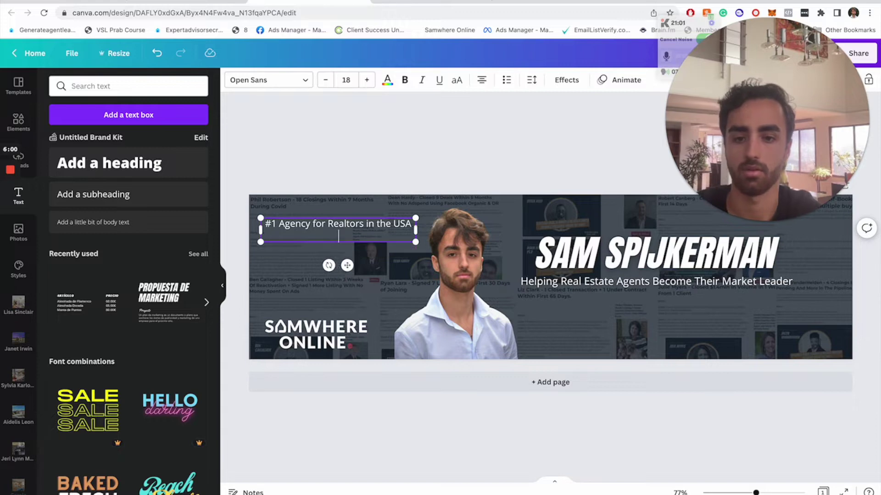
click(481, 80)
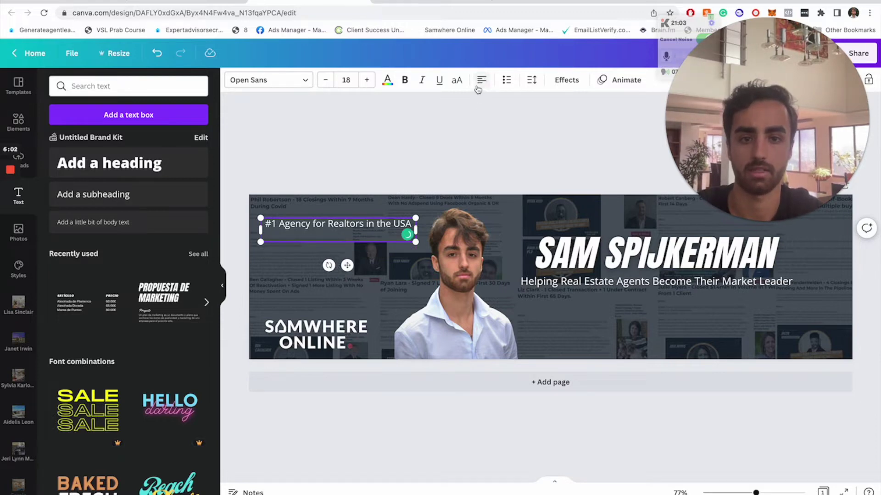
click(482, 81)
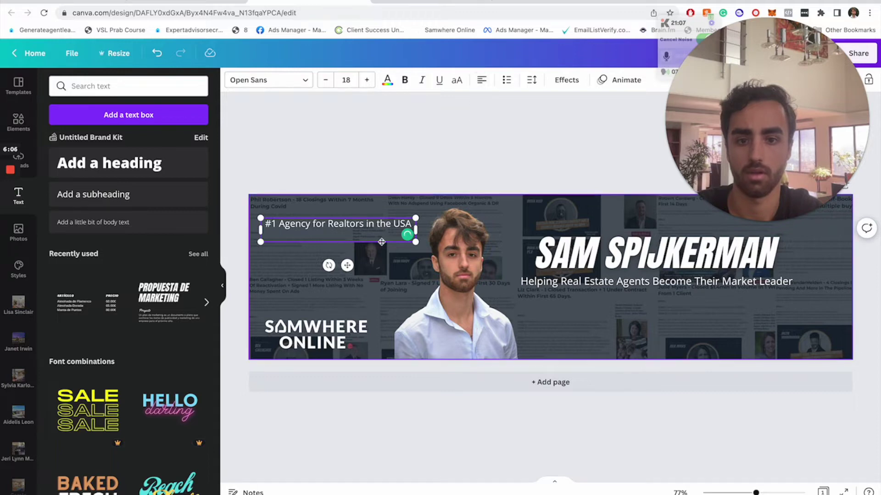
drag(416, 230, 439, 230)
double_click(344, 229)
click(482, 80)
click(481, 81)
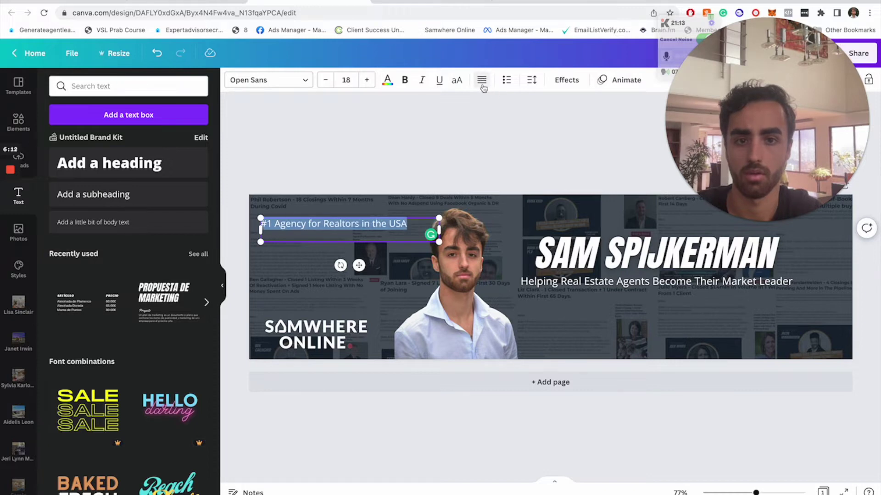
Add "#1 Results in the Industry from Real Agents" after a blank line in the same text box.
click(410, 227)
key(Return)
key(Return)
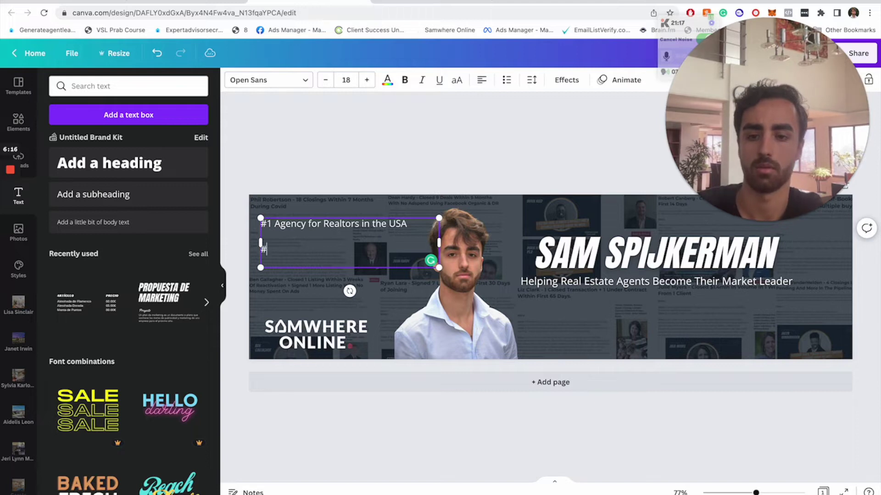
text(#1 Results)
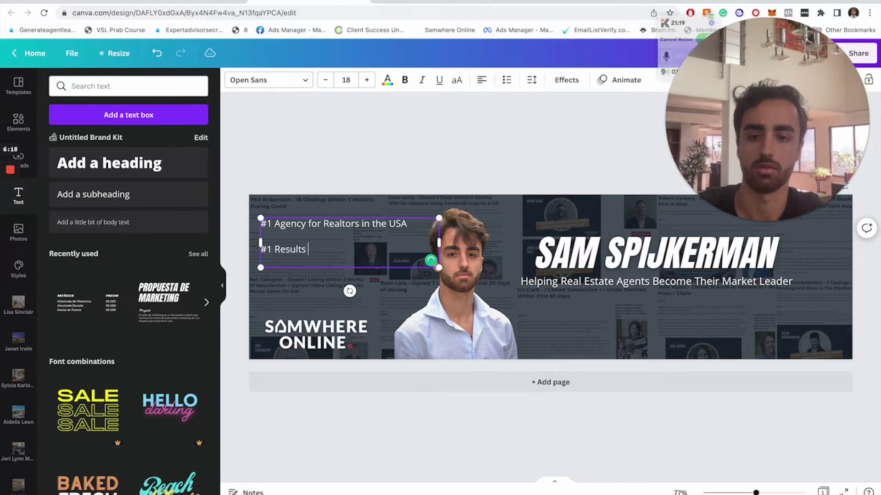
text( in the U)
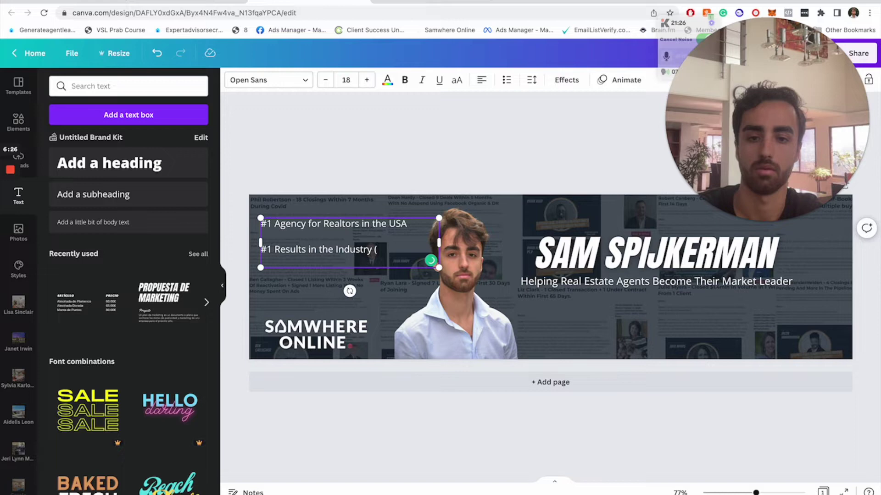
text(ndustry from Real Agents)
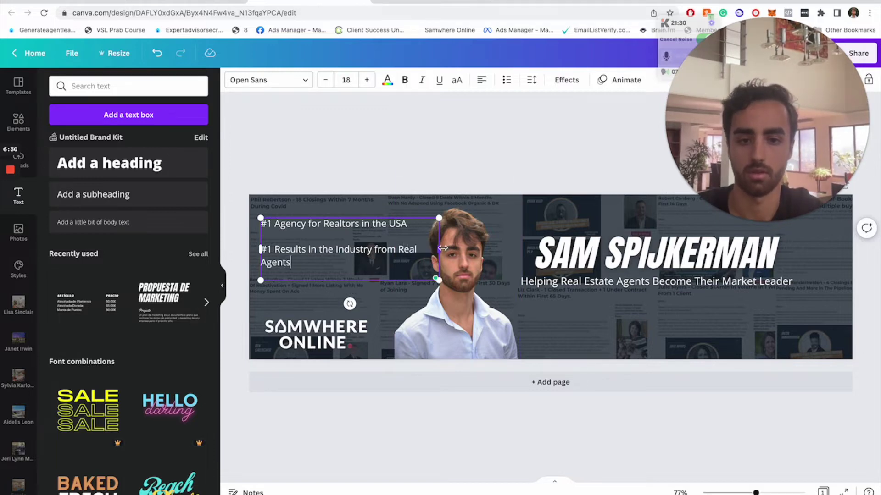
Reduce all the text in the "#1" claims box to font size 15.
key(ctrl+a)
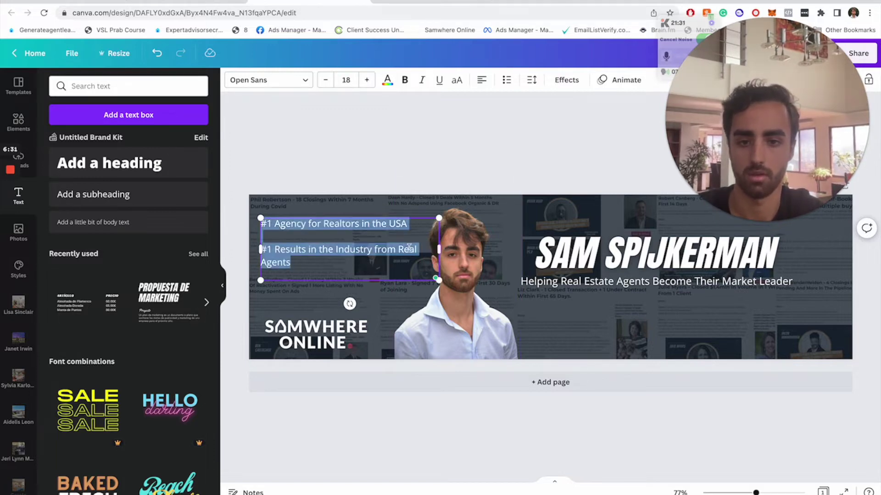
click(327, 80)
click(327, 80)
click(327, 80)
Add "#1 ROI for Realtors" as the third claim in the text box, separated by a blank line.
click(425, 248)
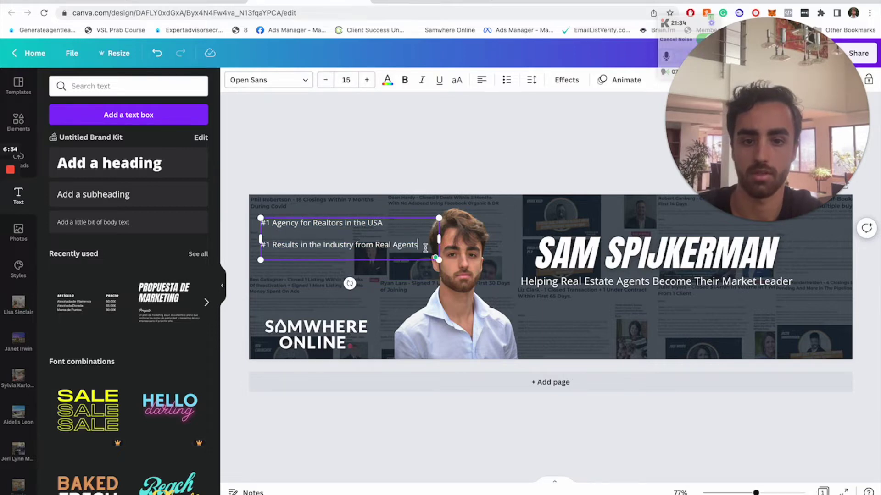
key(Return)
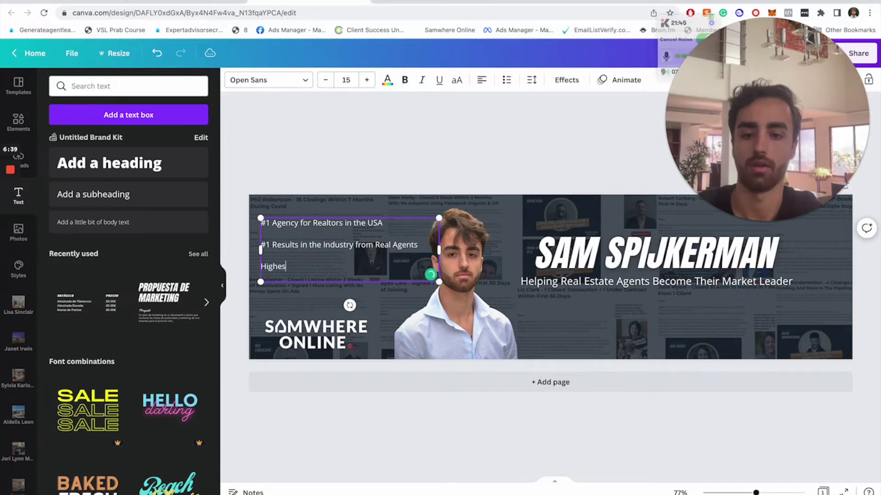
key(BackSpace)
key(BackSpace)
key(BackSpace)
key(BackSpace)
key(BackSpace)
key(BackSpace)
text(#1 ROI)
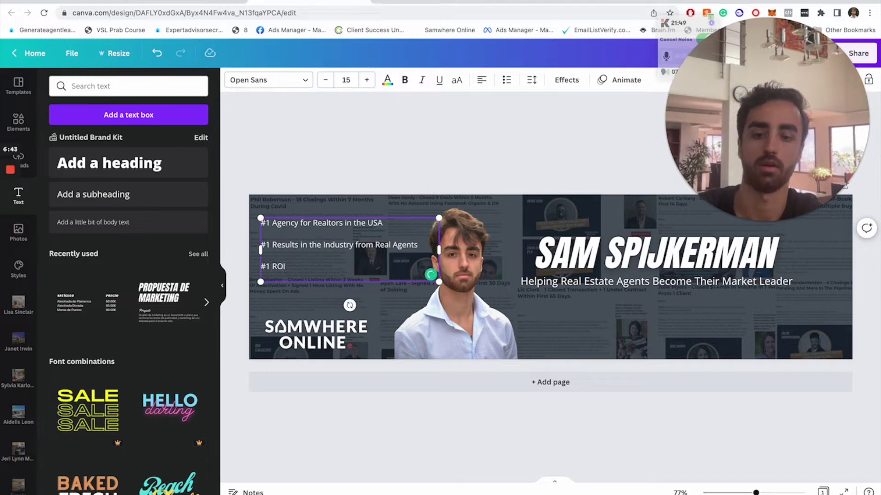
text( for Rew)
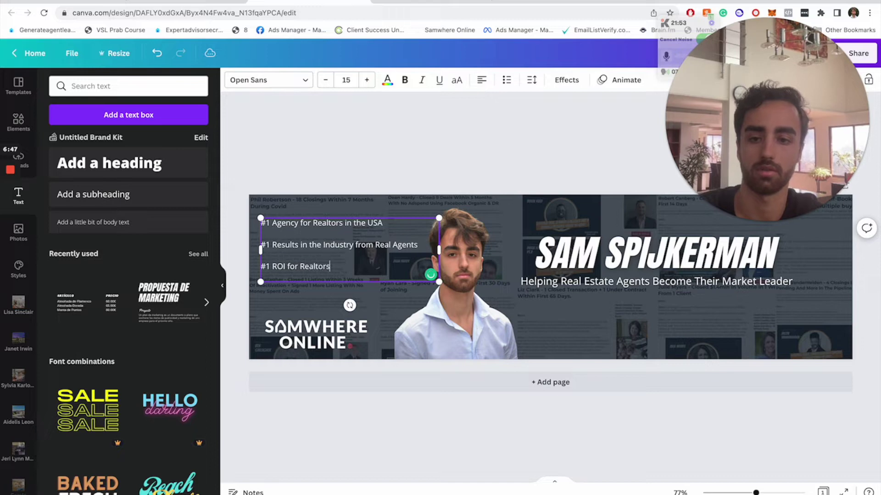
Add a horizontal divider line about 356 px long between the claims and the logo, starting at the banner's edge, and deselect it.
mouse_move(12, 215)
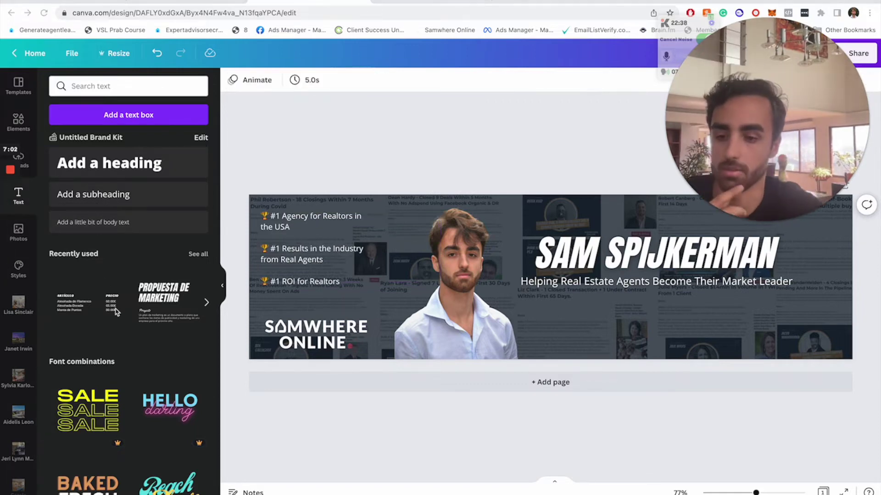
scroll(116, 312, down, 1)
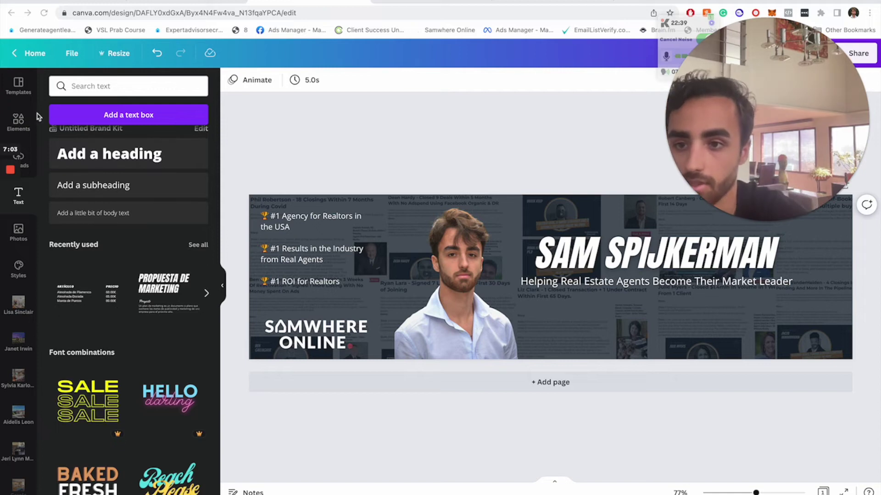
click(18, 122)
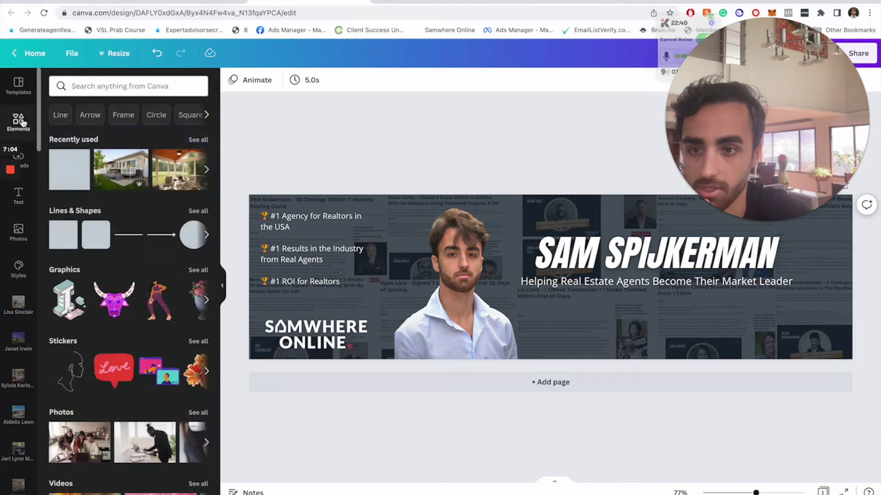
click(136, 243)
drag(481, 277, 294, 307)
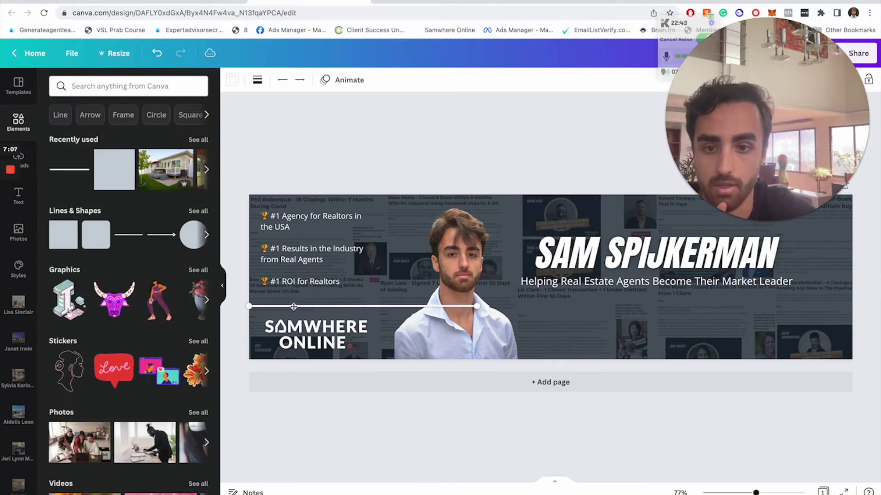
drag(477, 306, 387, 305)
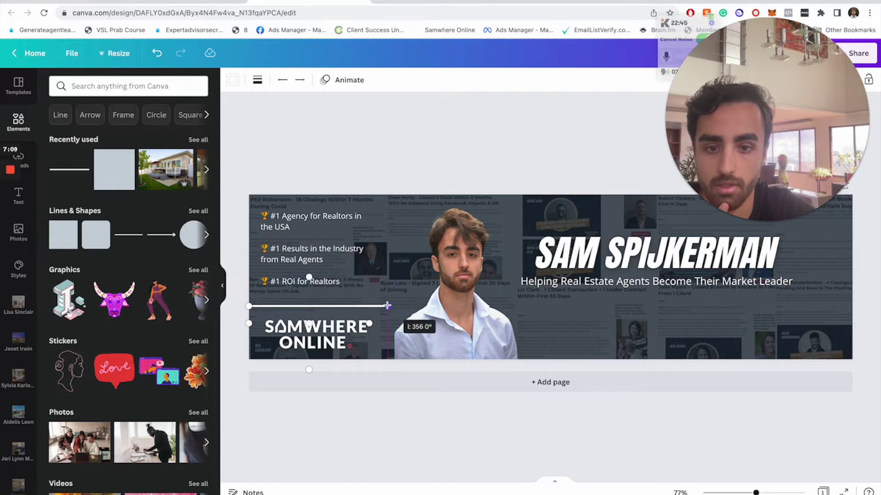
click(414, 112)
Fade the divider line above the logo by lowering its transparency value, and deselect it.
click(327, 306)
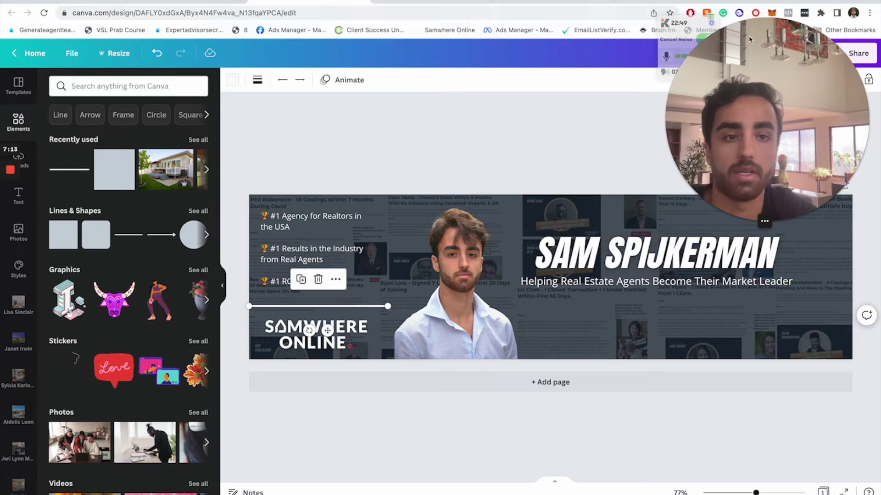
click(825, 81)
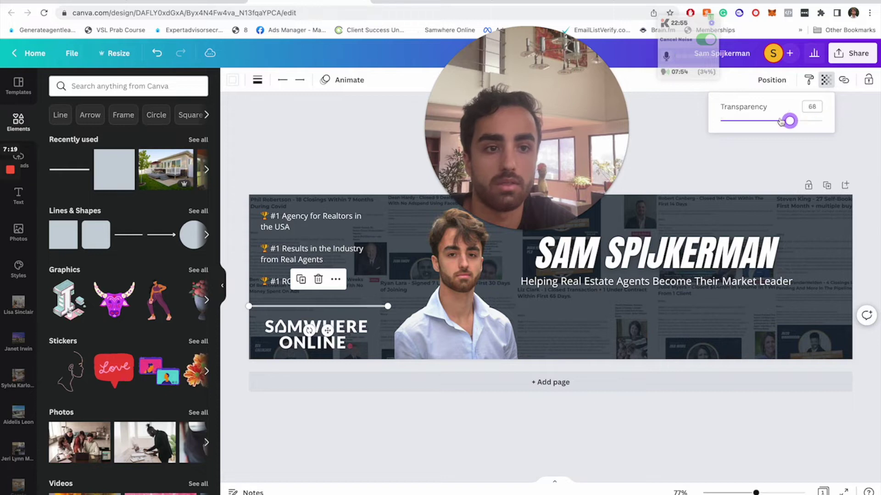
click(666, 130)
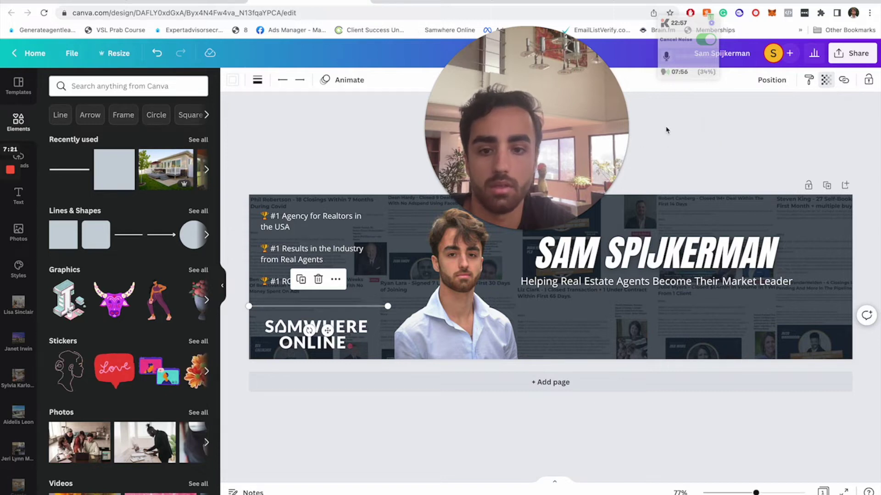
click(362, 159)
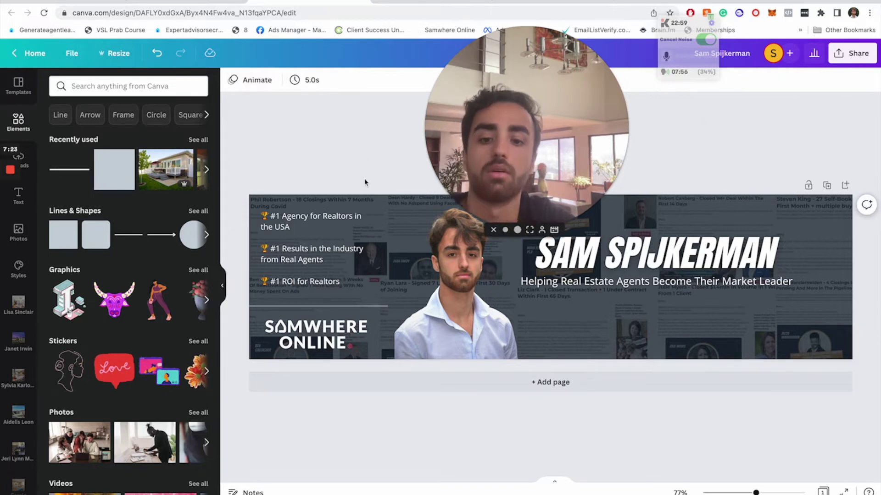
Set the transparency value of the divider line above the logo to 100.
click(357, 306)
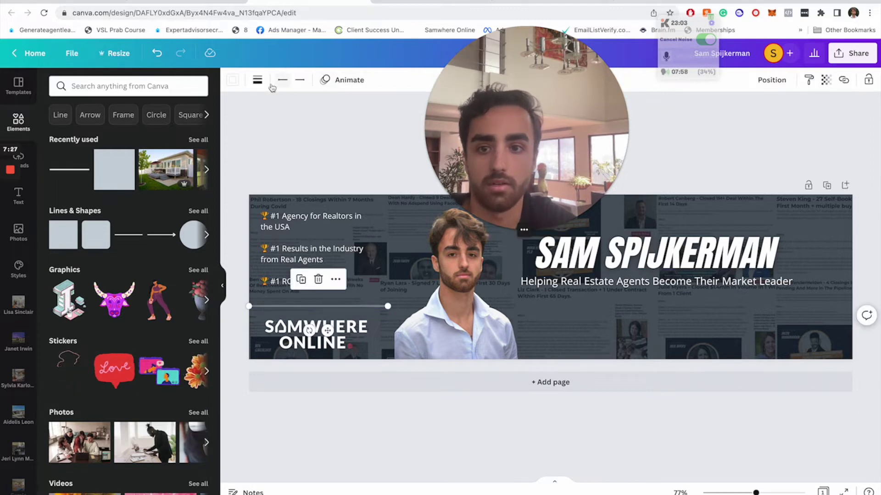
click(825, 83)
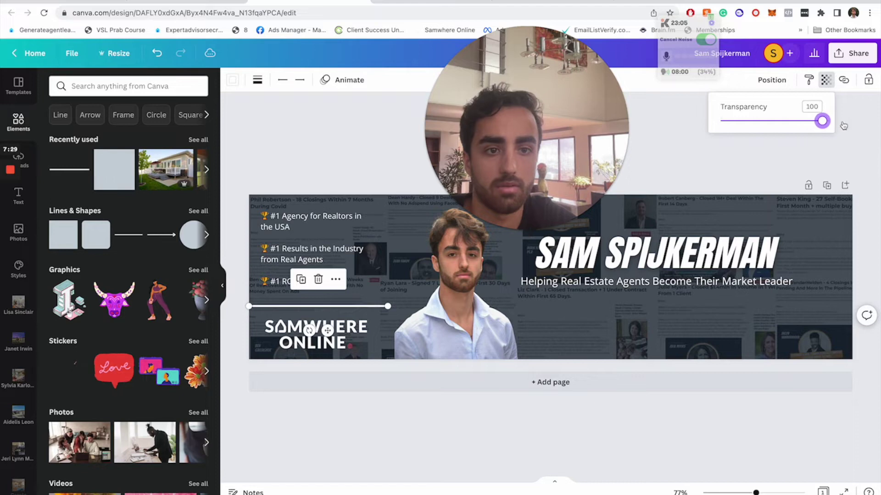
Lengthen the divider line above the logo so it extends to the portrait's shoulder, and deselect it.
key(Escape)
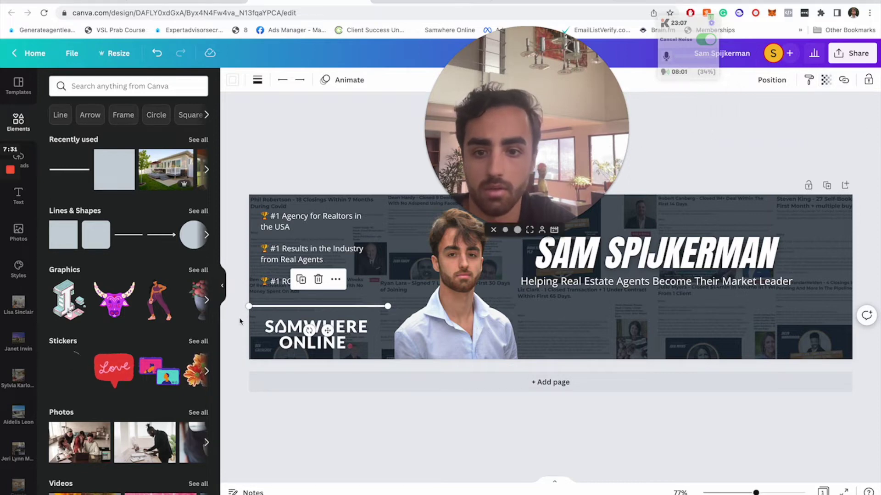
click(397, 152)
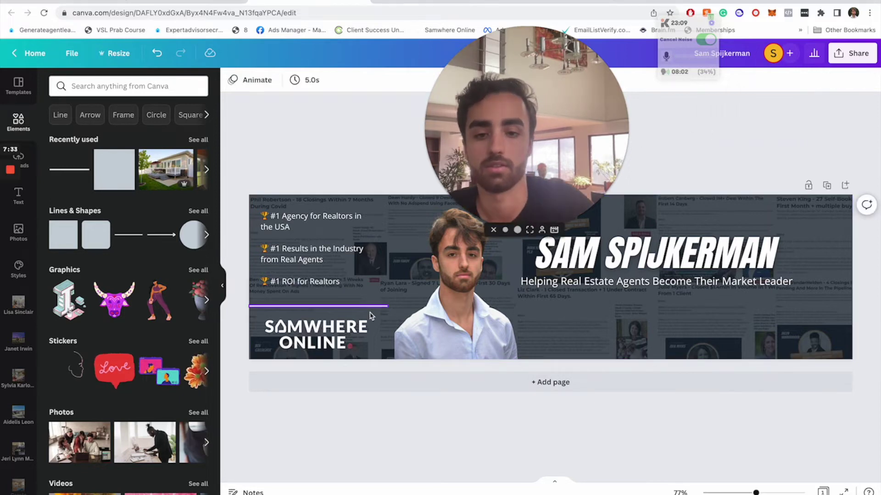
click(332, 305)
drag(388, 306, 406, 307)
click(407, 168)
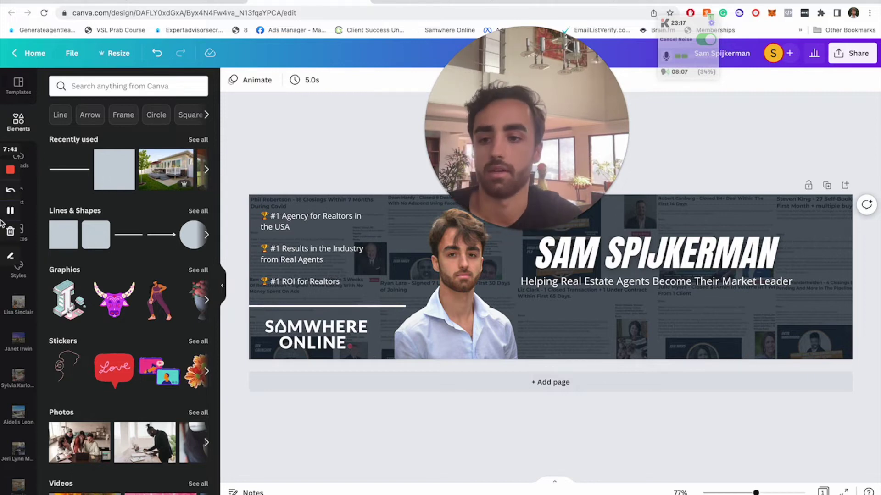
Shift the cut-out portrait slightly left, shorten the divider line so it ends at the portrait's edge, and deselect it.
key(Tab)
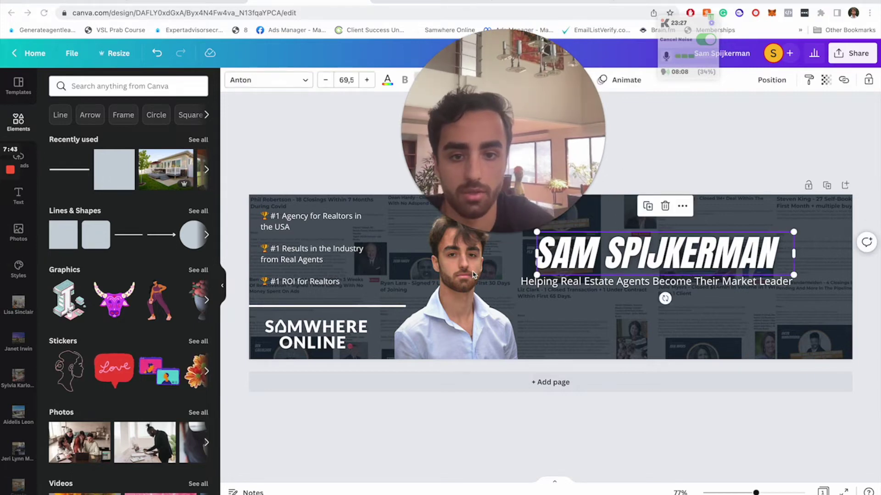
drag(469, 315, 458, 316)
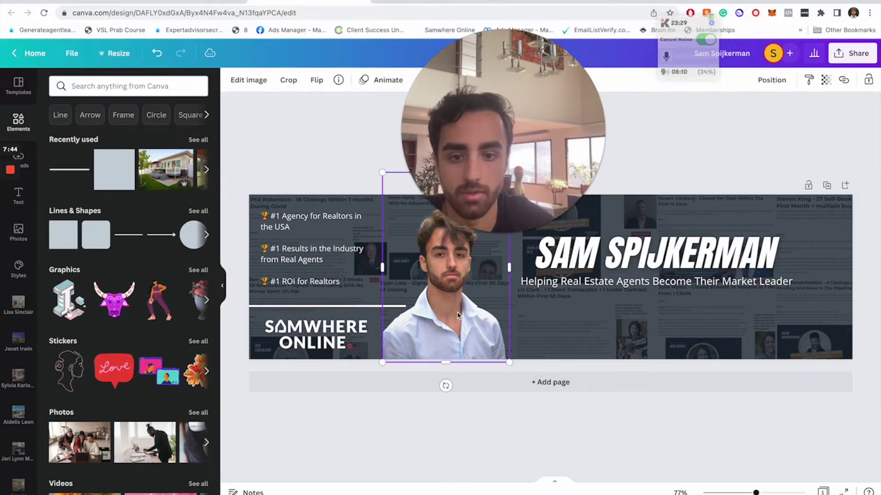
click(348, 307)
drag(406, 306, 406, 305)
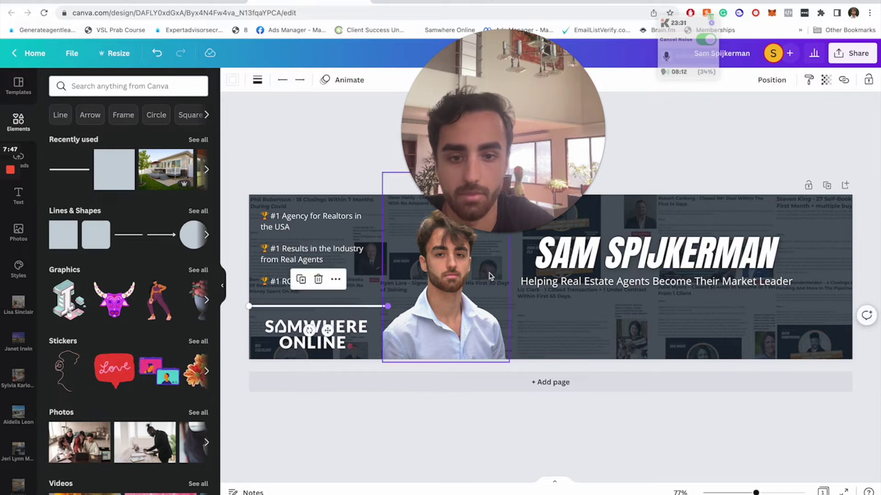
click(675, 167)
Move the name headline and the tagline left by the same small distance, closer to the portrait, and deselect them.
click(809, 292)
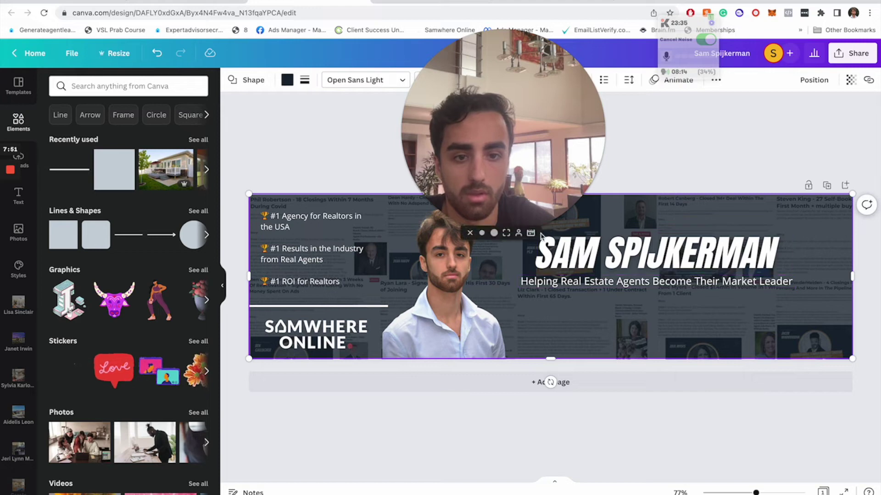
drag(549, 231, 443, 210)
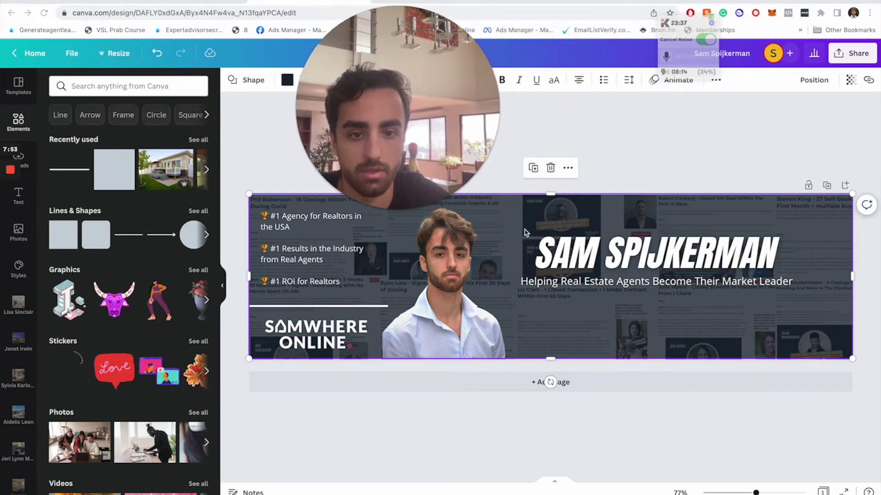
key(Escape)
drag(579, 255, 556, 255)
drag(626, 281, 605, 281)
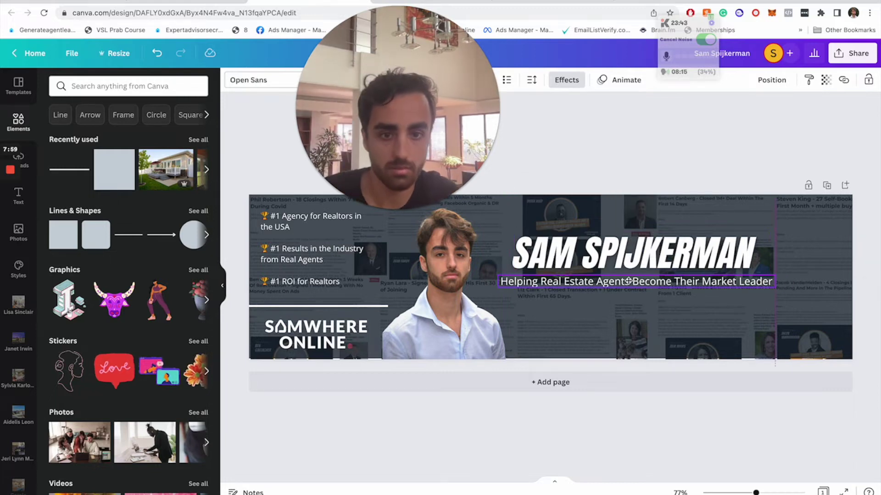
click(865, 224)
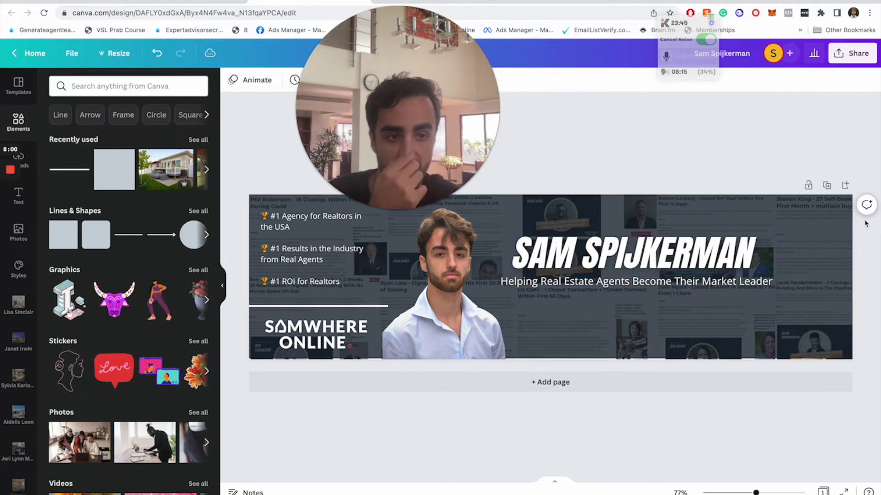
Reduce the name headline's font size to 59.5.
click(642, 254)
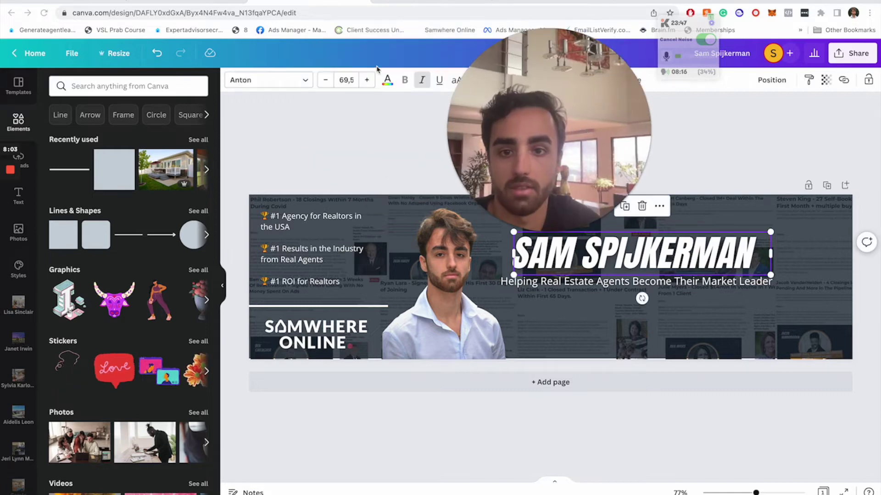
click(324, 80)
click(324, 81)
click(325, 80)
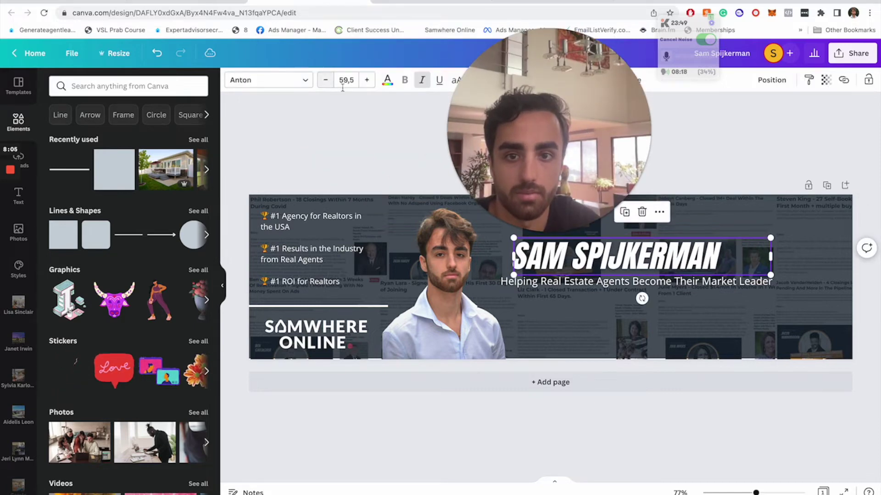
Reduce the font size of the tagline below the name headline to 16.
click(602, 290)
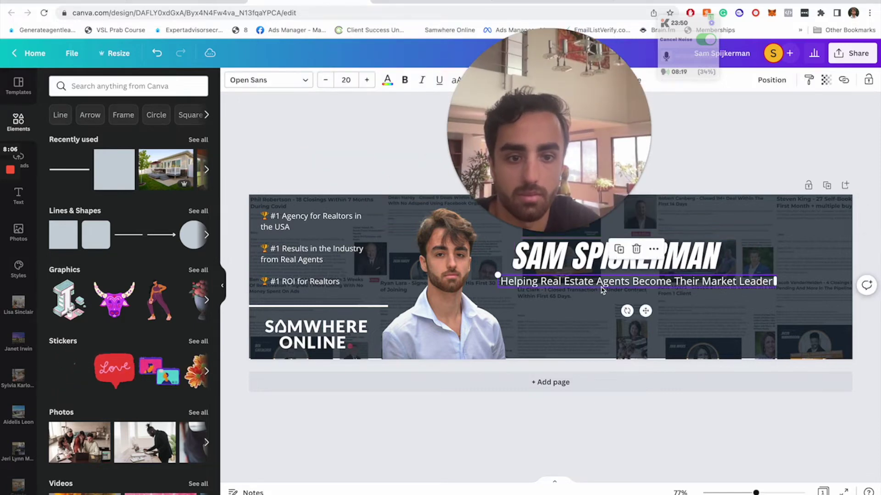
click(325, 80)
click(325, 80)
click(325, 80)
click(325, 81)
Nudge the name headline left and align the tagline centred closely beneath it, and deselect them.
mouse_move(618, 279)
mouse_down()
mouse_move(606, 279)
mouse_move(620, 279)
mouse_up()
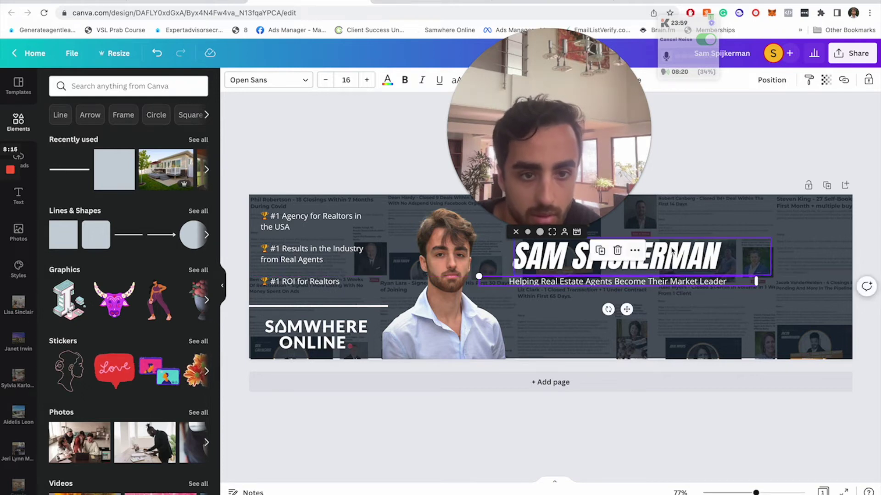
click(688, 255)
drag(688, 255, 678, 255)
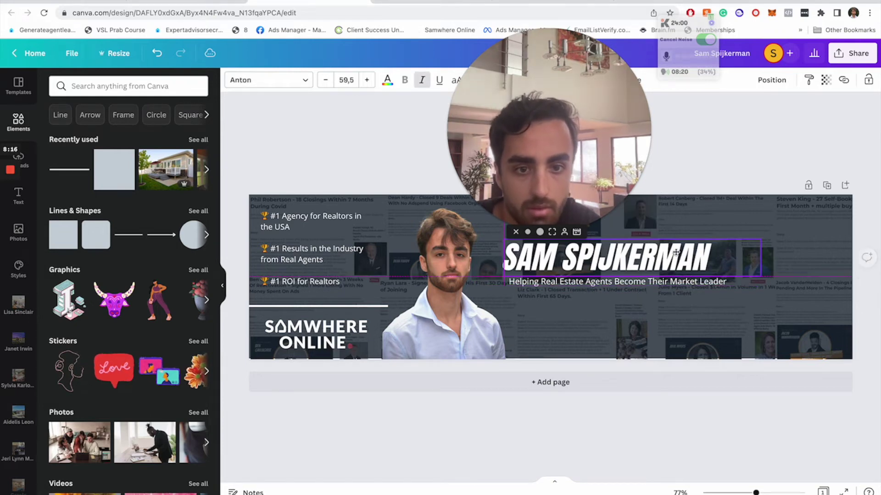
click(635, 278)
drag(635, 277, 632, 279)
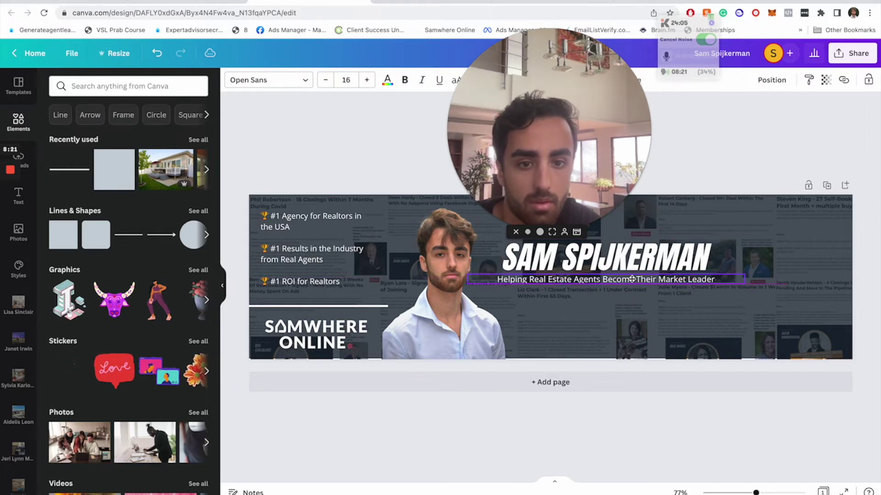
click(864, 260)
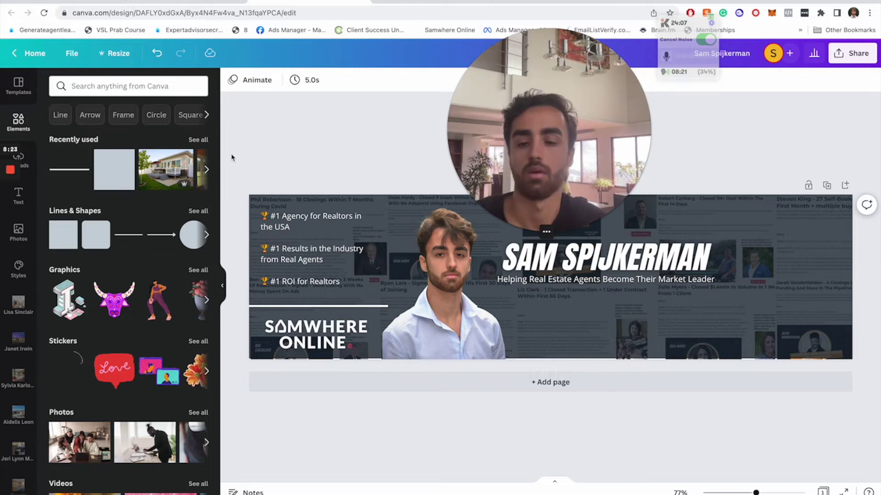
Add the red "Stay Fearless" font combination to the banner and move it to the banner's right end.
click(19, 195)
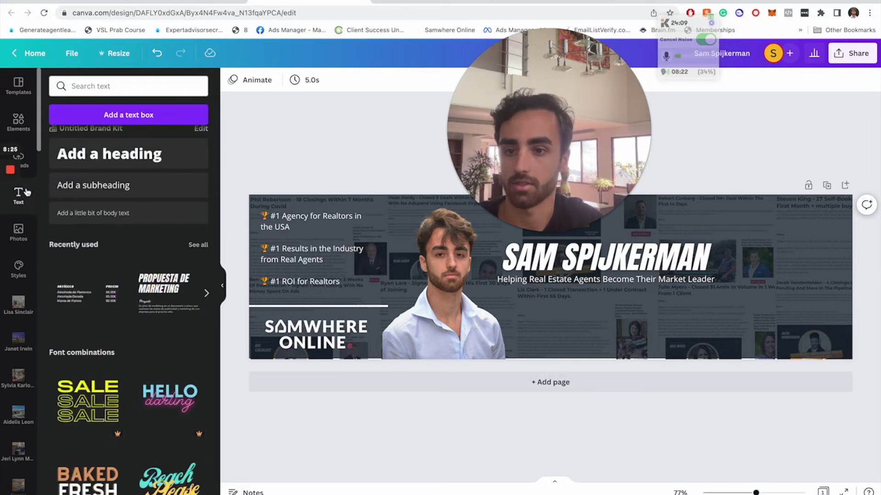
scroll(163, 285, down, 4)
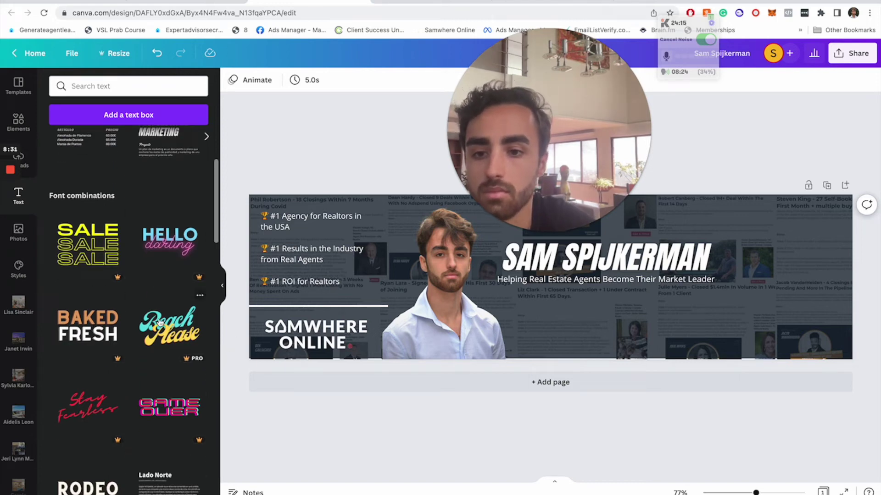
scroll(159, 322, down, 5)
scroll(160, 322, down, 2)
scroll(160, 323, down, 2)
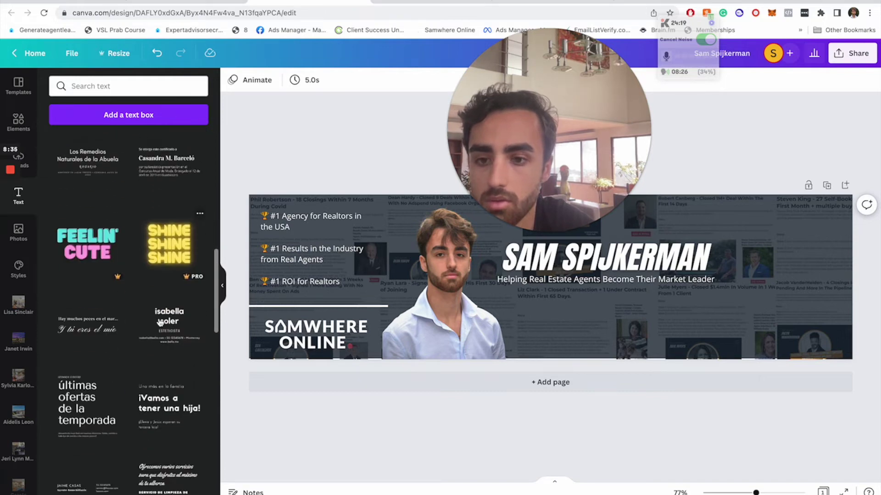
scroll(160, 322, up, 10)
scroll(160, 322, down, 3)
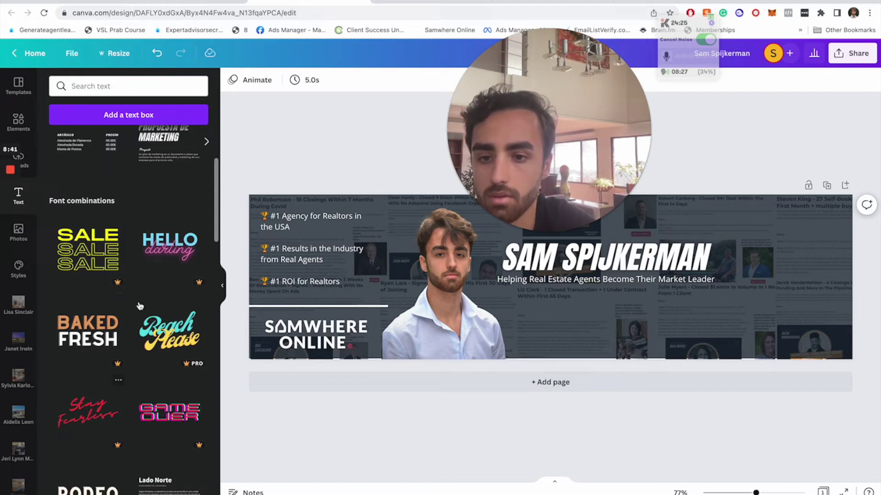
click(80, 427)
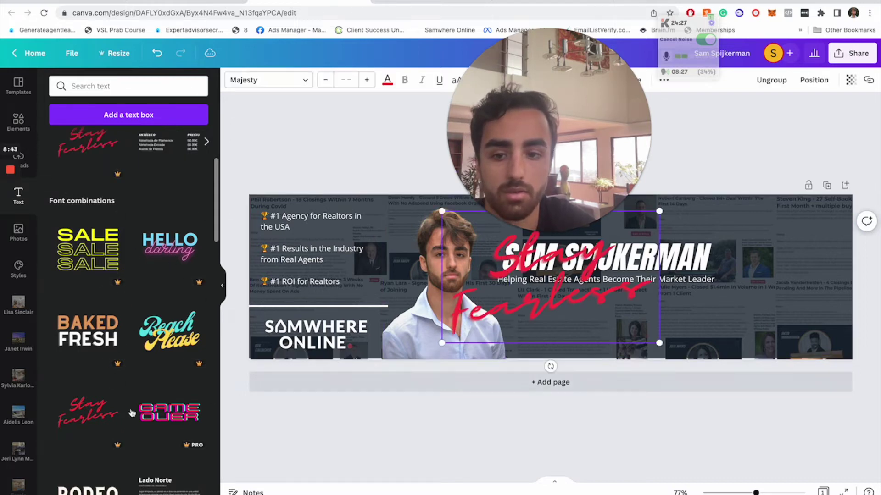
drag(687, 316, 744, 228)
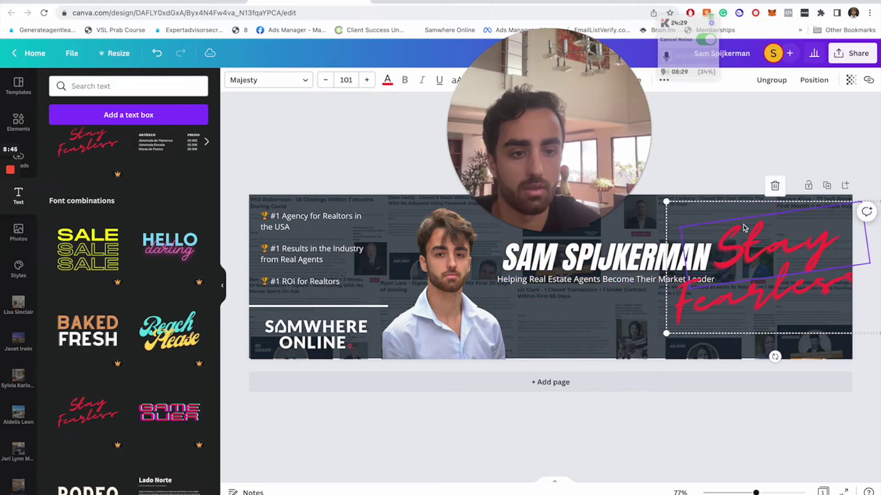
Replace the word "Stay" with "Free Training" and delete the separate "Fearless" text.
double_click(745, 242)
text(Free)
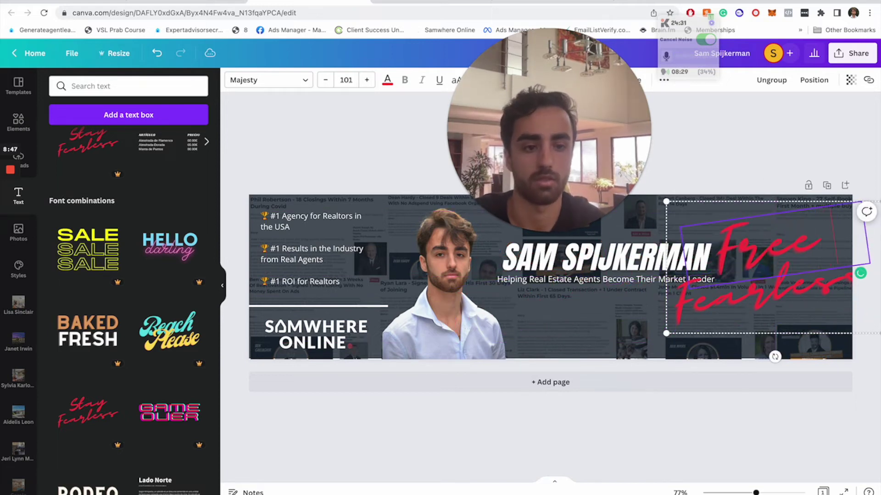
text( Trading)
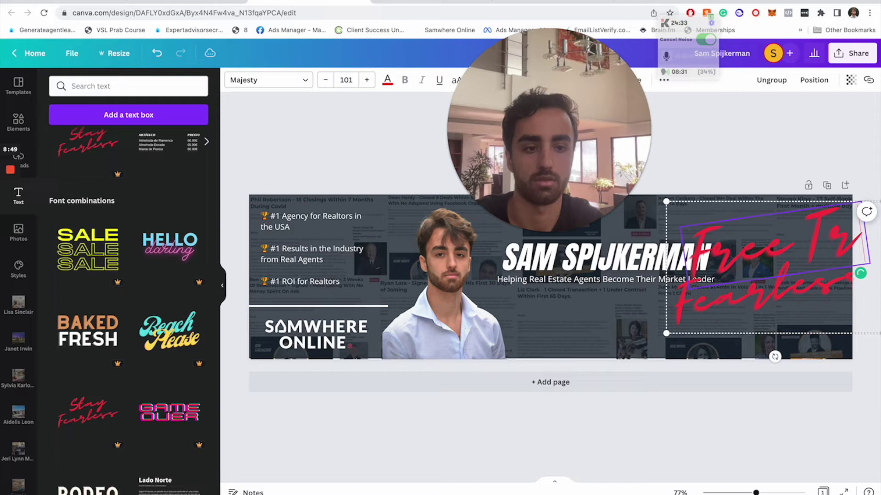
click(674, 316)
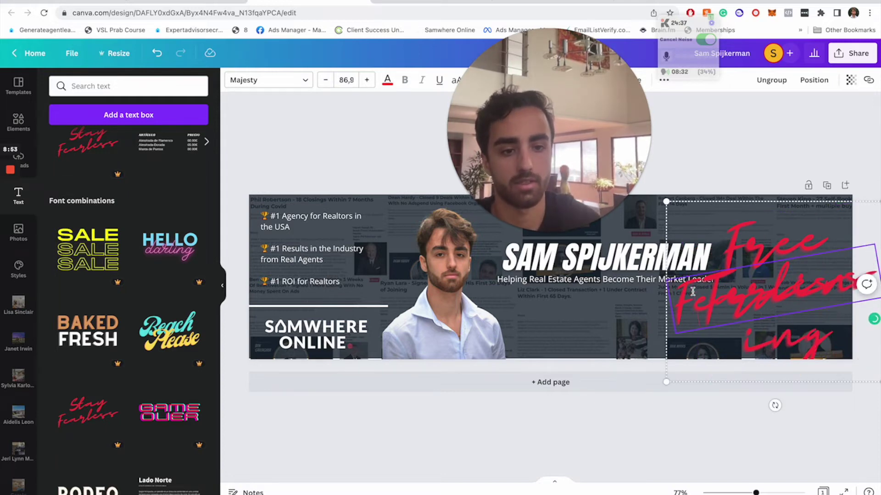
click(688, 303)
key(Delete)
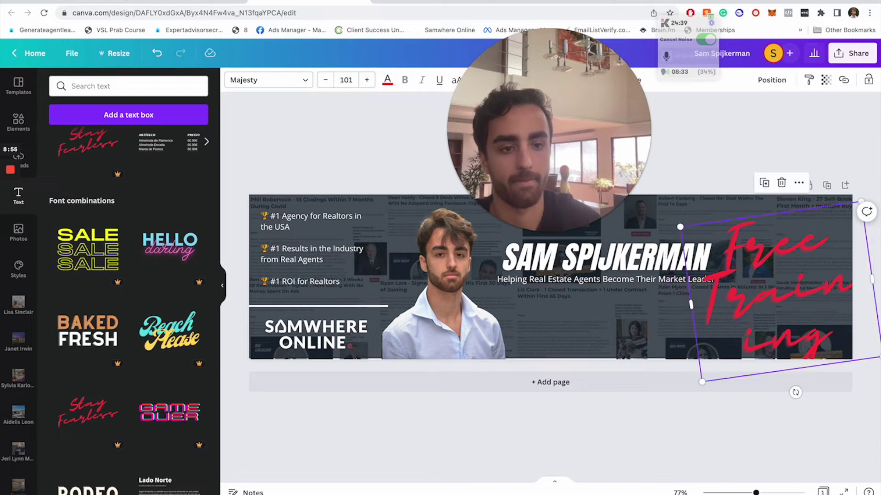
Set the font size of the "Free Training" text to 50.
double_click(779, 283)
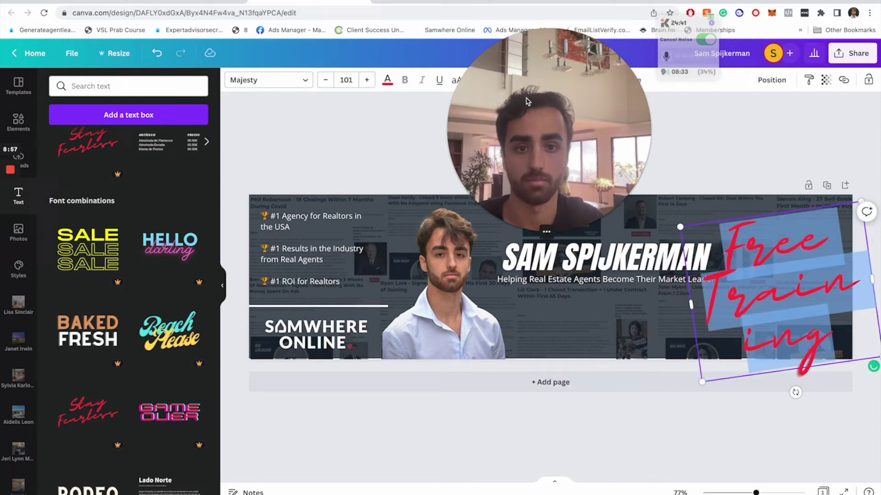
drag(522, 99, 648, 116)
click(327, 81)
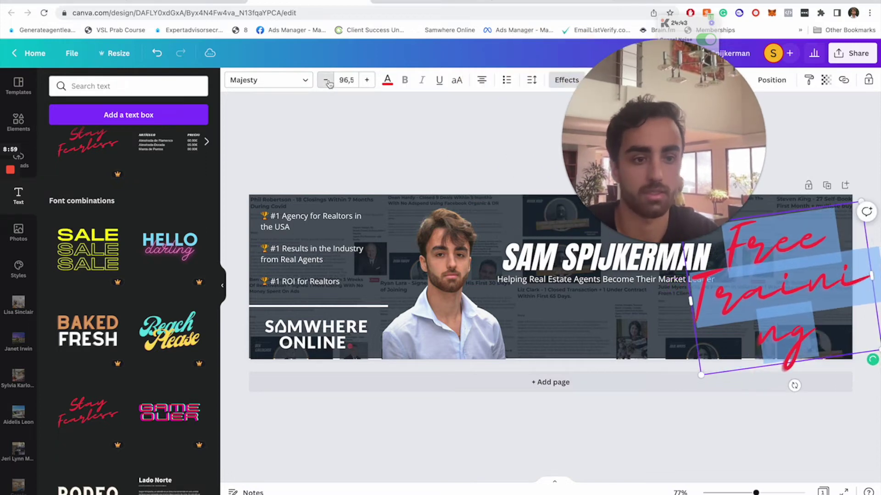
click(327, 81)
click(326, 81)
click(327, 81)
click(326, 81)
click(344, 80)
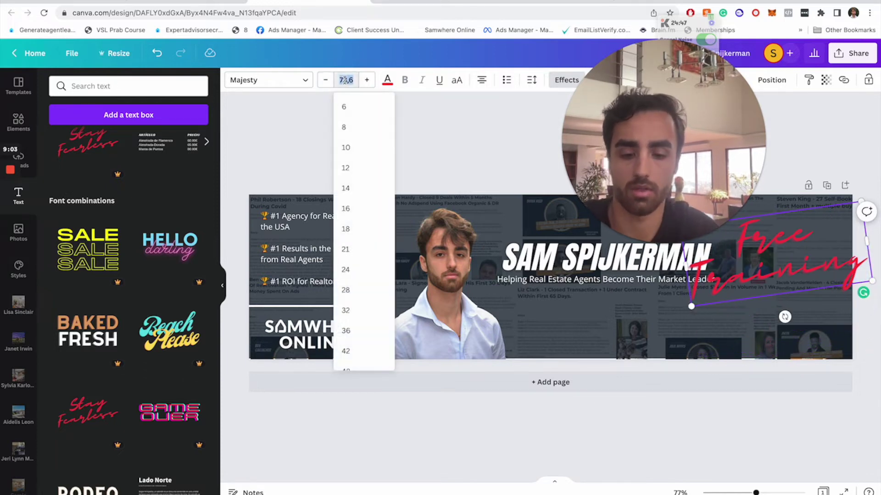
text(50)
key(Return)
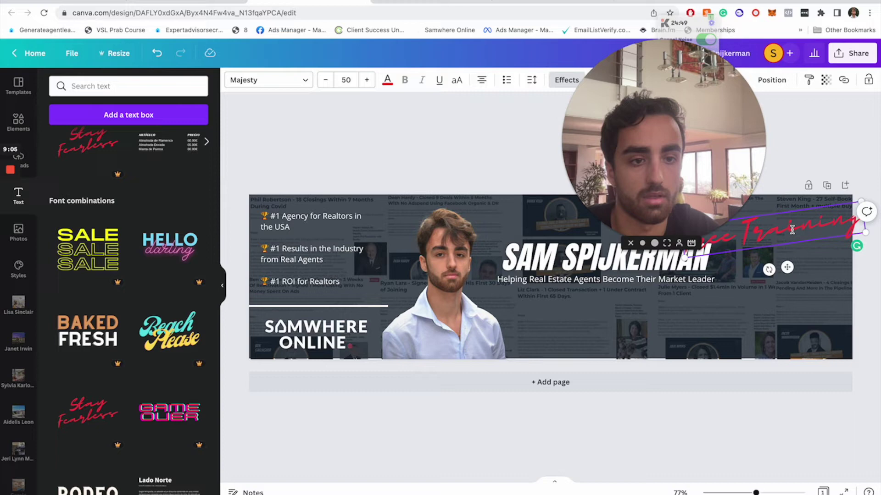
Wrap "Free Training" onto two lines and fit it into the banner's upper-right corner, scaled to font size 46.3.
drag(860, 219, 787, 214)
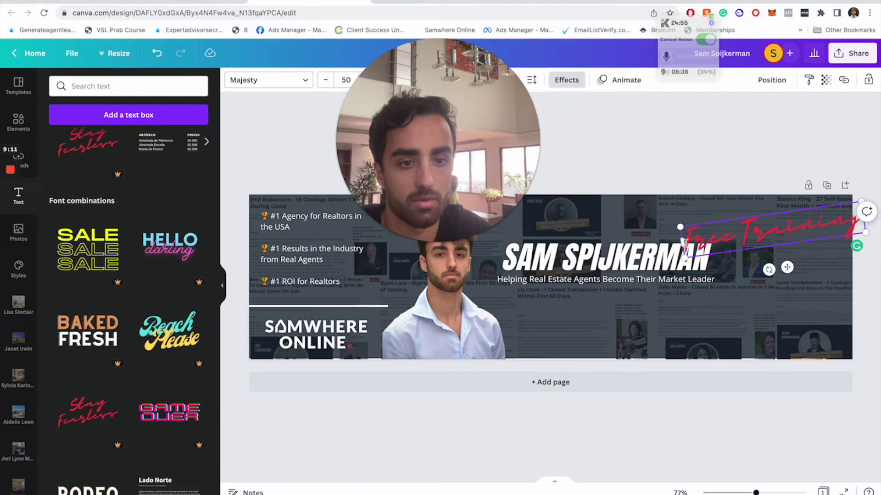
drag(701, 241, 743, 246)
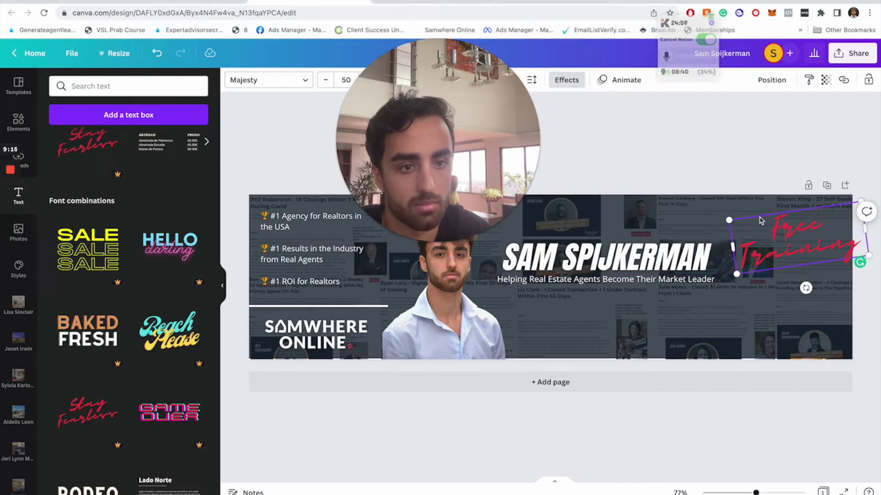
mouse_move(758, 216)
mouse_down()
mouse_move(751, 243)
mouse_move(743, 208)
mouse_up()
drag(719, 270, 729, 260)
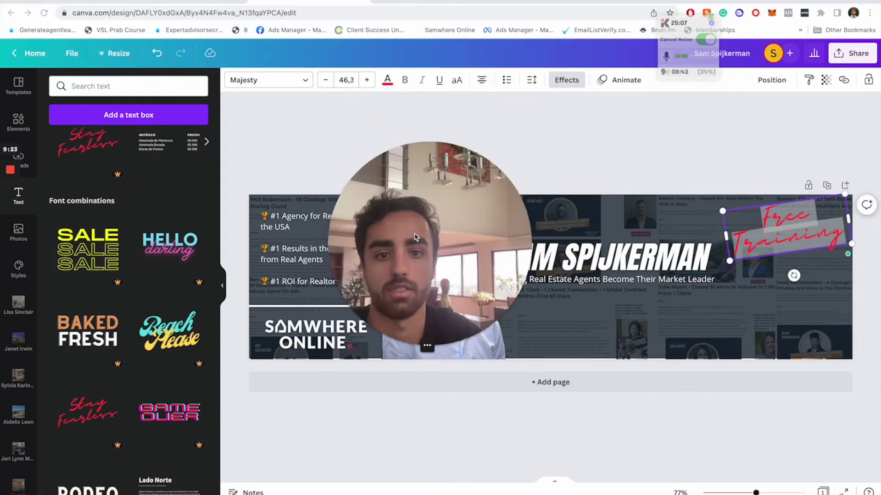
Recolour the "Free Training" text white.
click(387, 80)
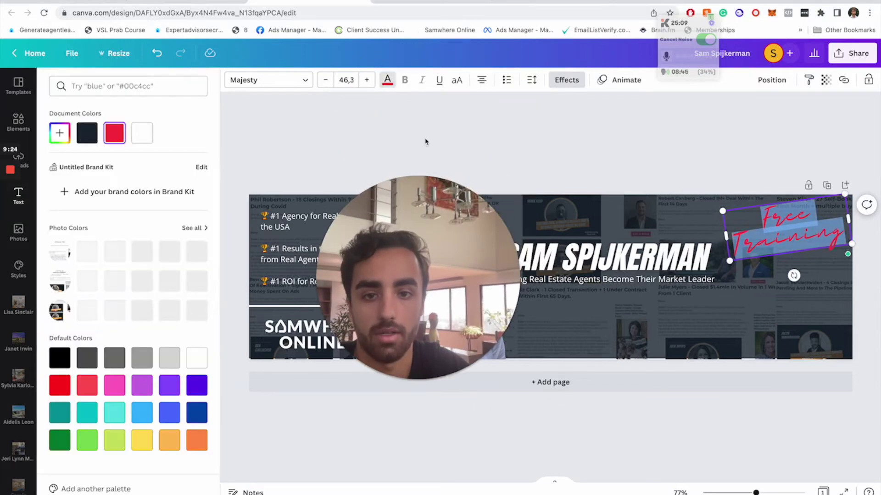
click(141, 133)
click(743, 162)
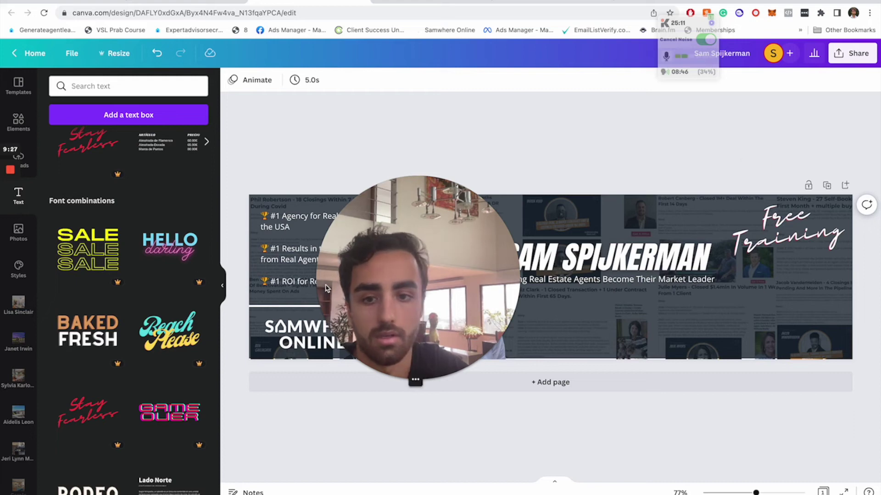
Search the elements for "arrow", add the curved arrow with a loop, and move it below the "Free Training" text.
scroll(106, 190, up, 4)
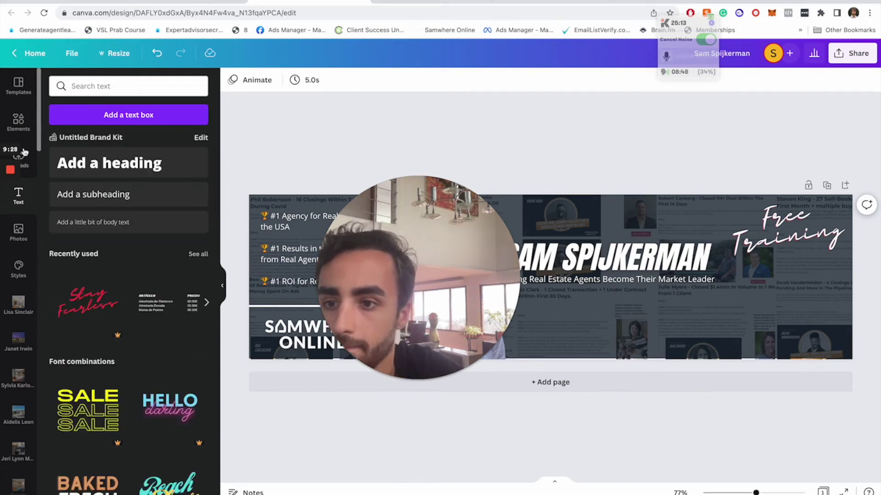
click(19, 122)
click(113, 89)
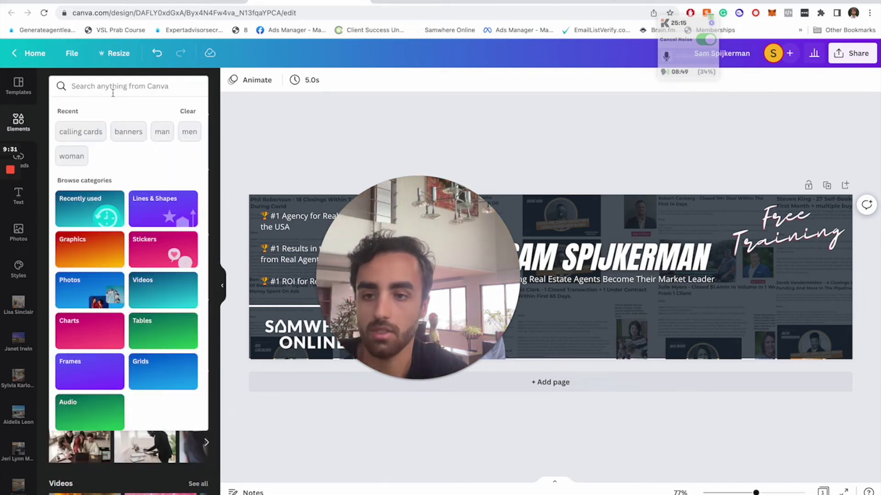
text(arrow)
key(Return)
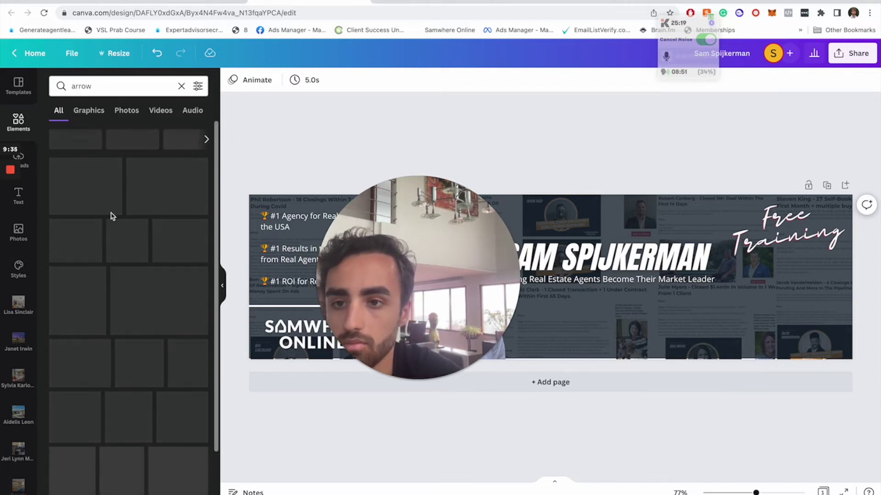
scroll(117, 227, down, 2)
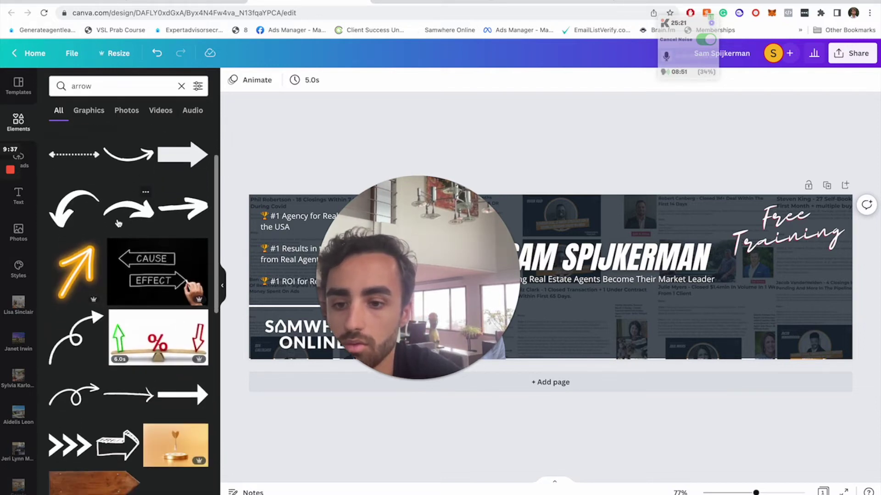
click(71, 396)
drag(572, 307, 790, 341)
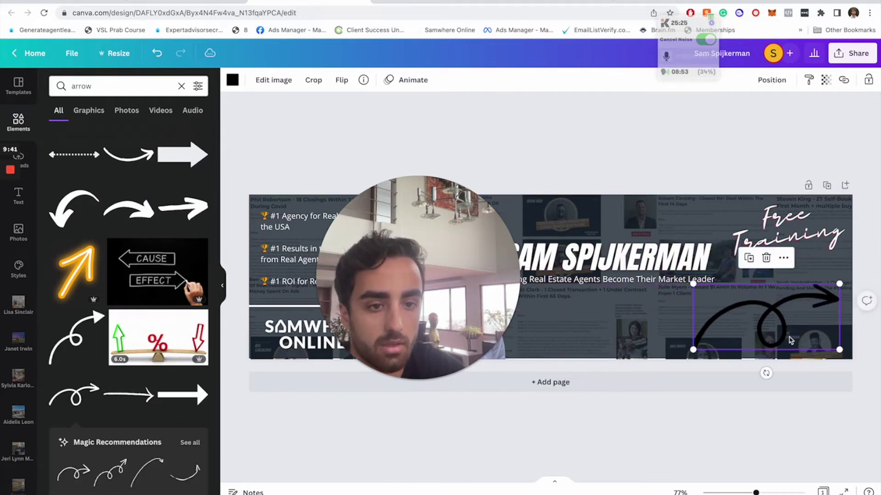
Shrink the looped arrow and rotate it so it points down beneath the "Free Training" text.
drag(766, 372, 743, 287)
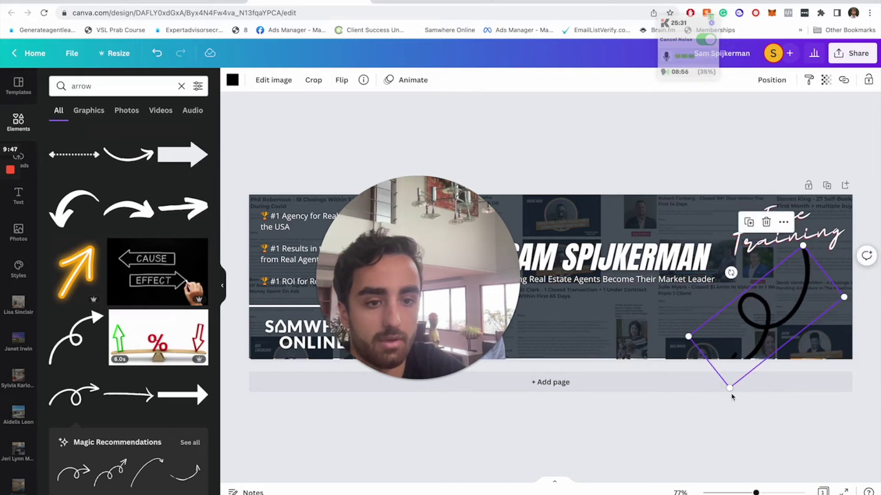
drag(729, 387, 755, 329)
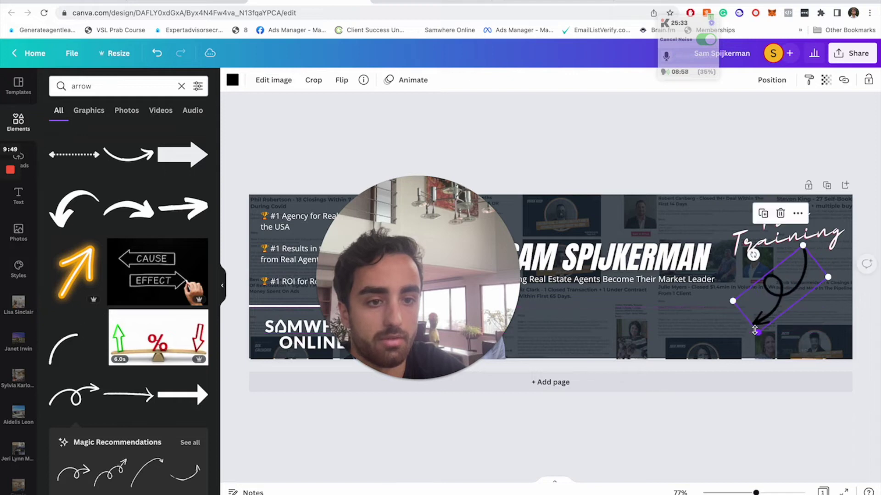
drag(753, 256, 737, 291)
drag(801, 332, 770, 319)
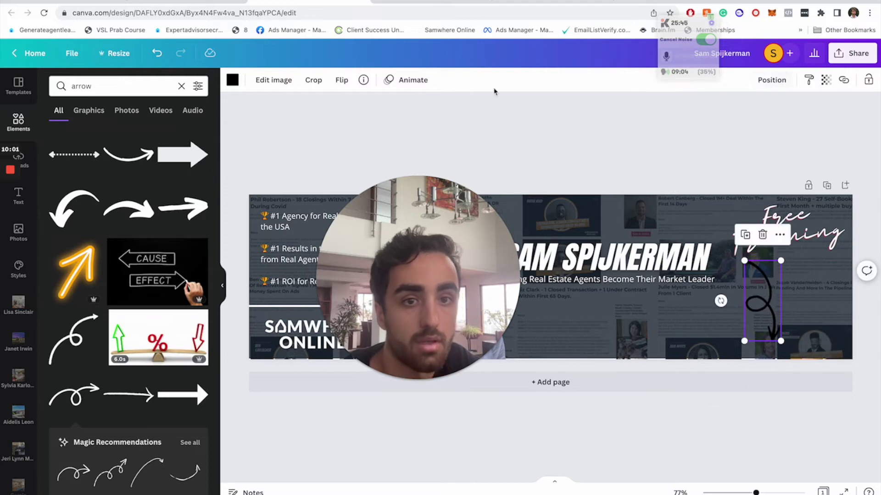
Change the looped arrow's colour from black to white.
click(232, 81)
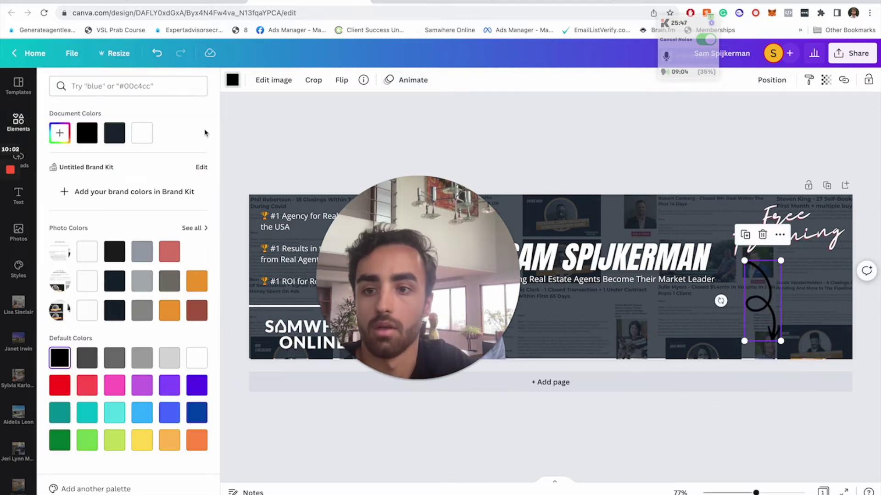
click(142, 134)
click(810, 173)
click(820, 171)
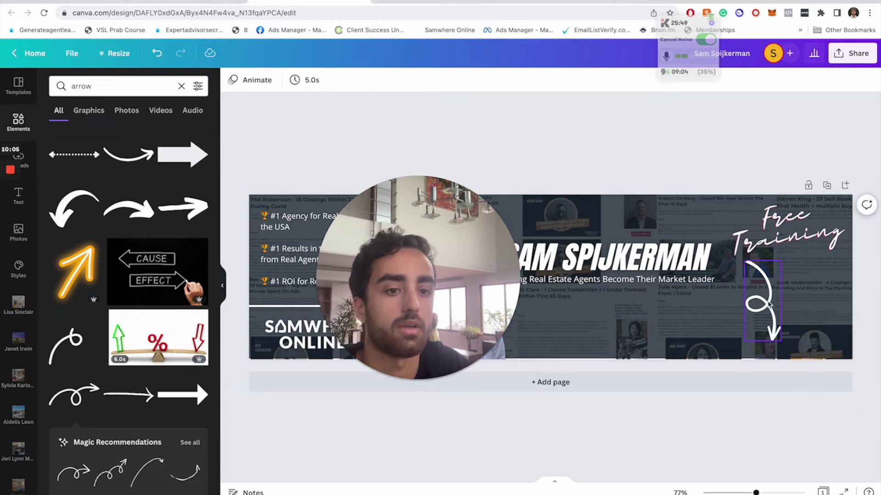
Move the arrow beneath the end of the word "Training" and adjust its size to fit above the banner's lower edge.
click(772, 306)
drag(772, 306, 809, 300)
drag(799, 263, 789, 258)
click(695, 154)
click(824, 328)
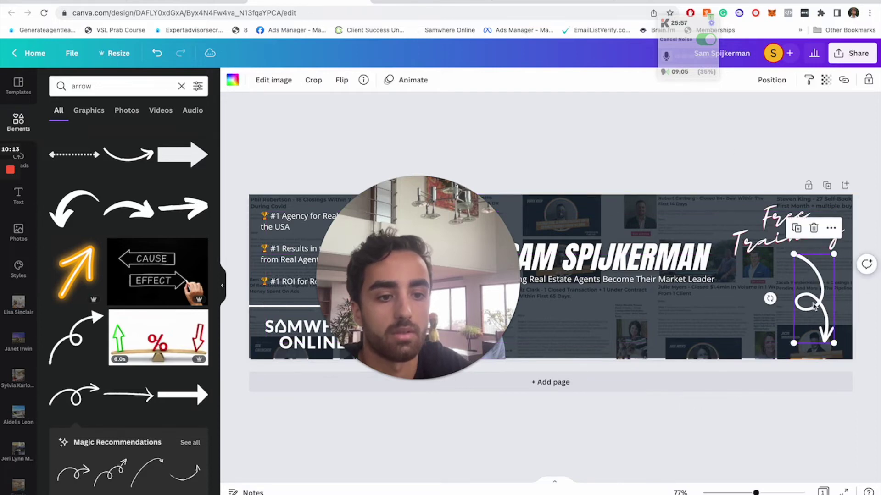
drag(834, 342, 828, 337)
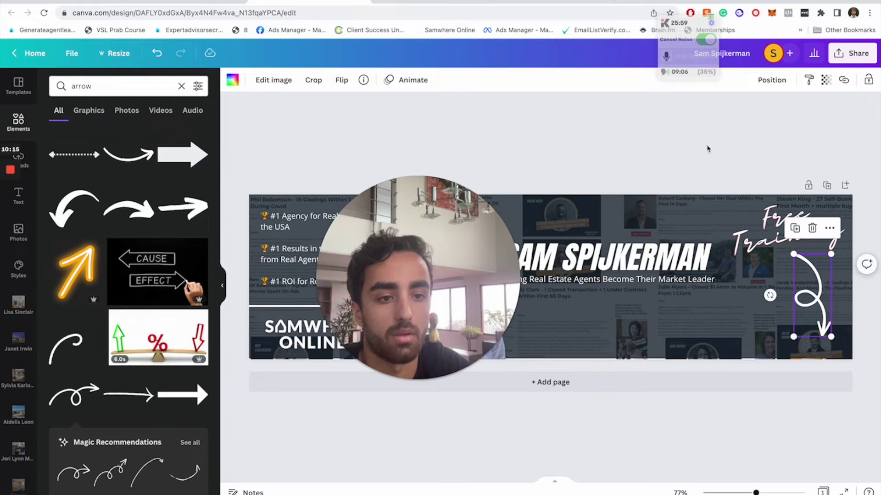
click(704, 322)
drag(441, 277, 137, 157)
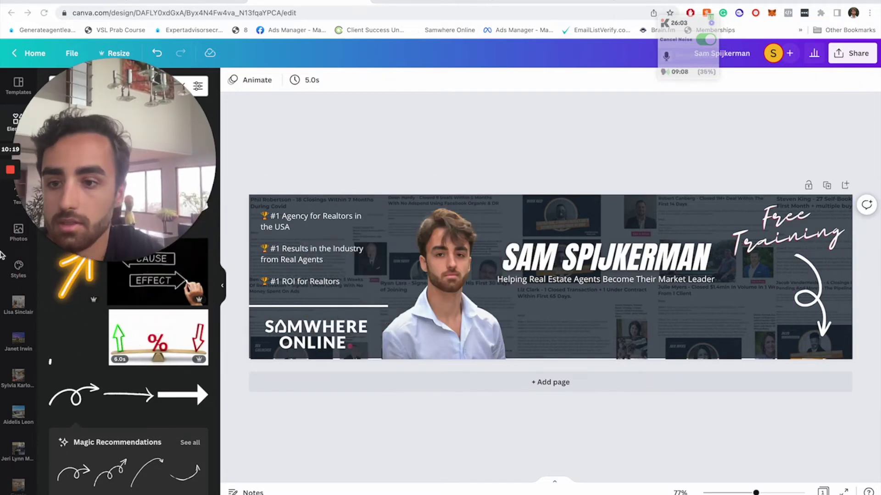
click(10, 212)
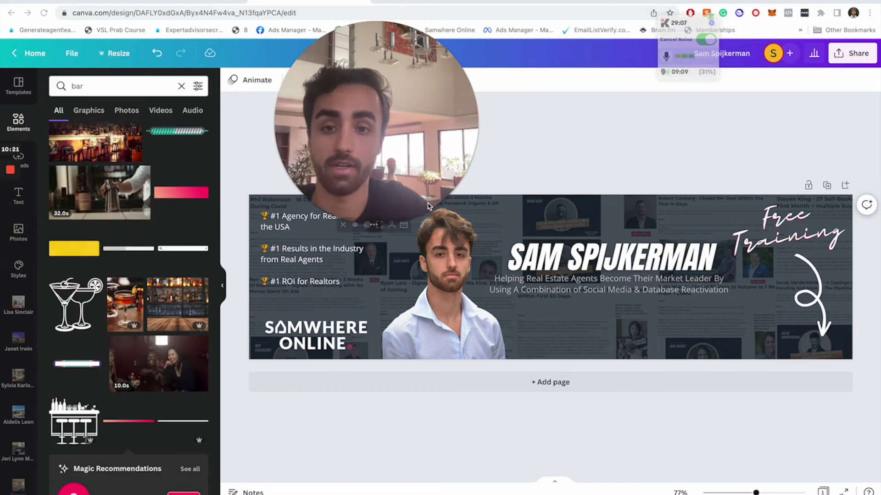
drag(385, 146, 139, 132)
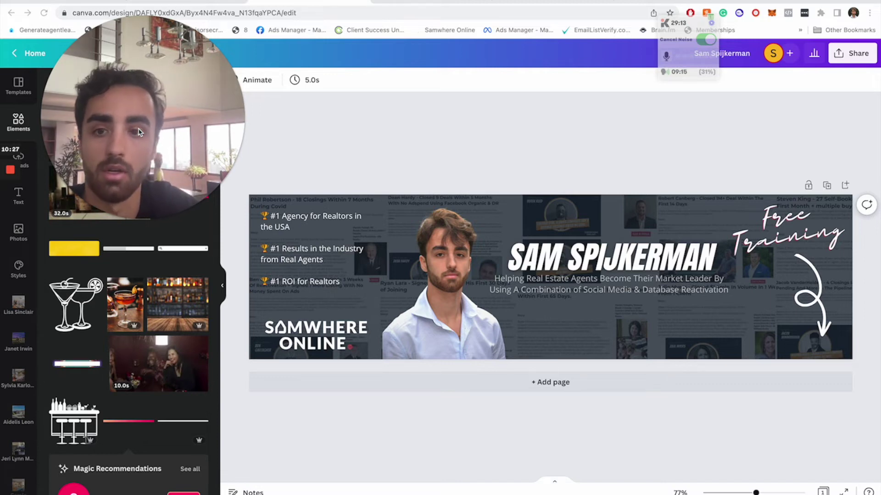
drag(139, 132, 787, 128)
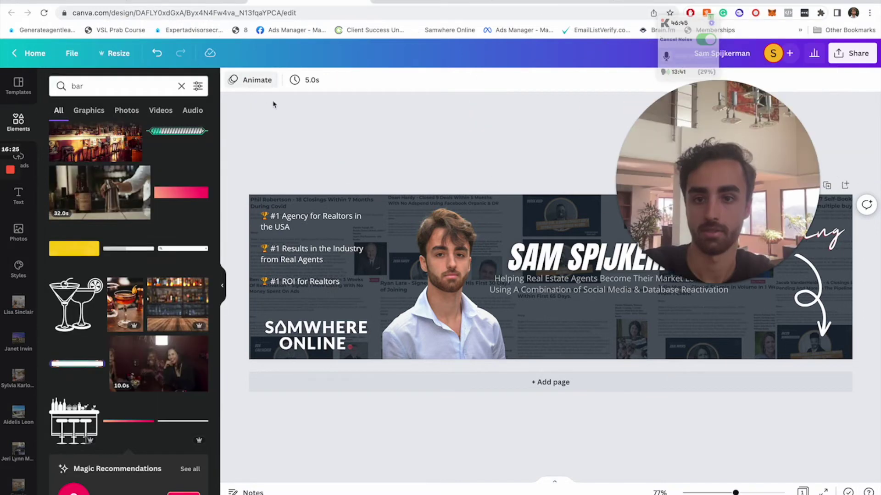
Check the recommended banner size in YouTube Studio and create a resized copy of the design at 2560 × 1440 px.
click(114, 53)
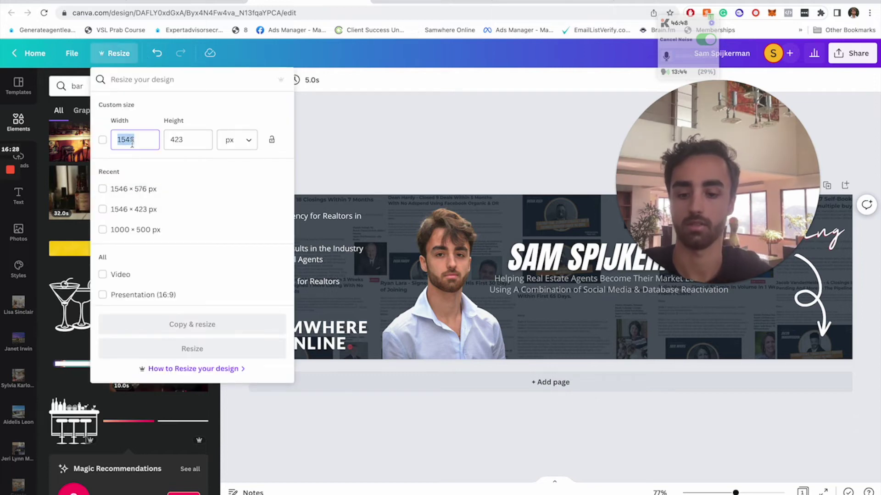
text(2560)
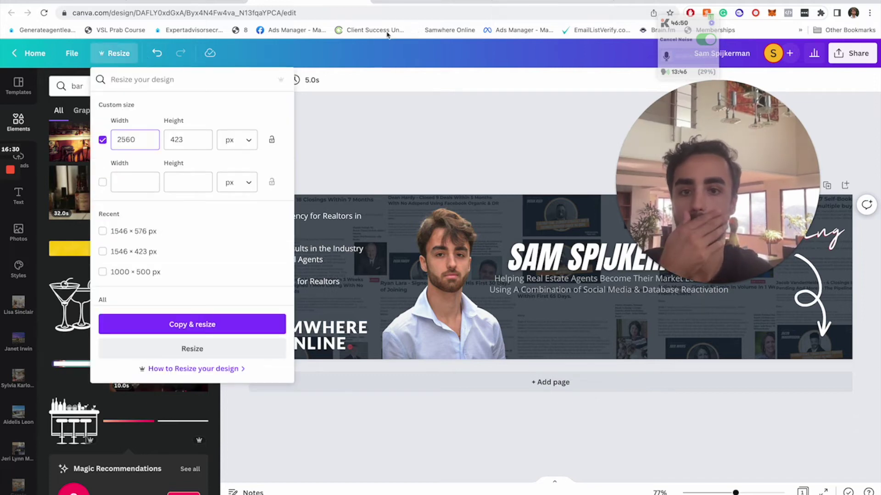
click(427, 1)
click(519, 1)
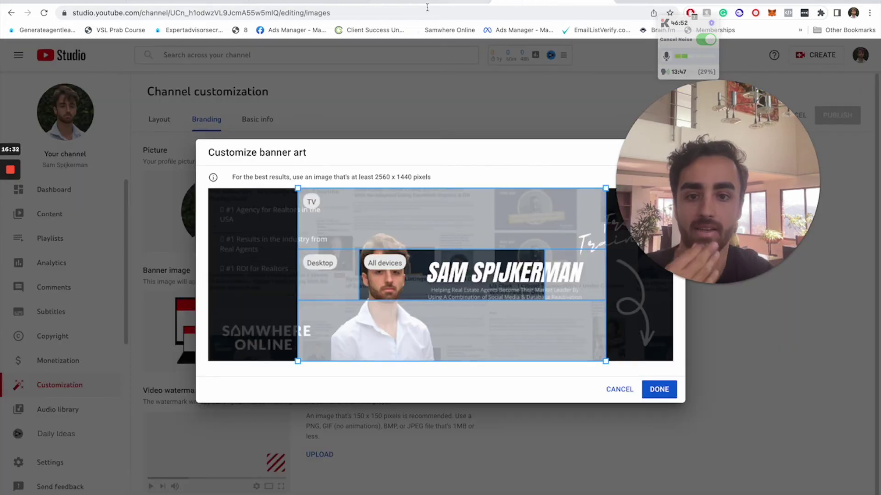
click(316, 2)
double_click(181, 140)
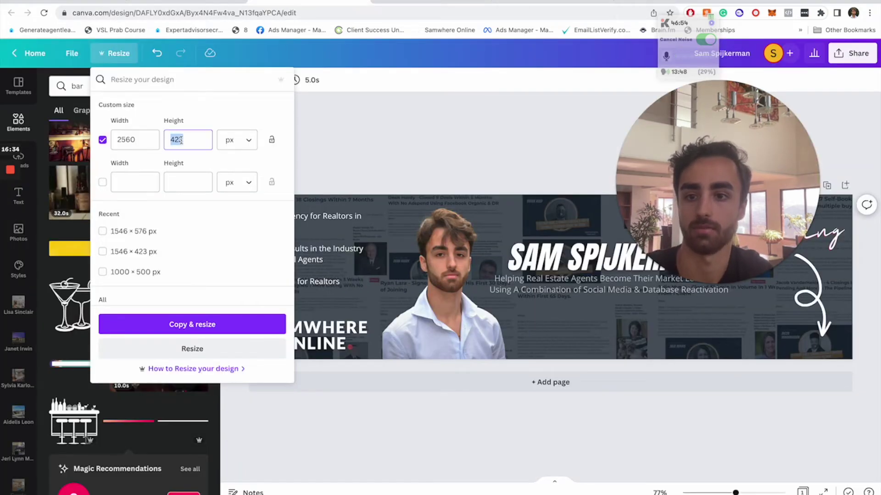
text(1440)
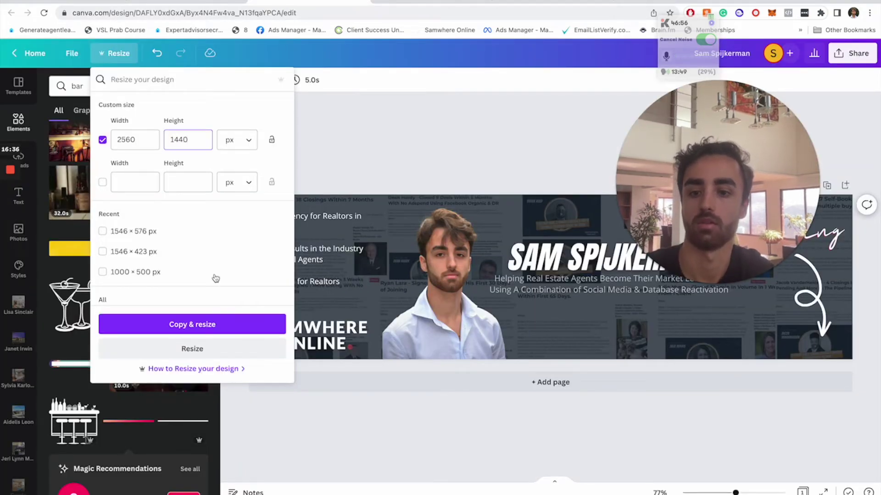
click(211, 326)
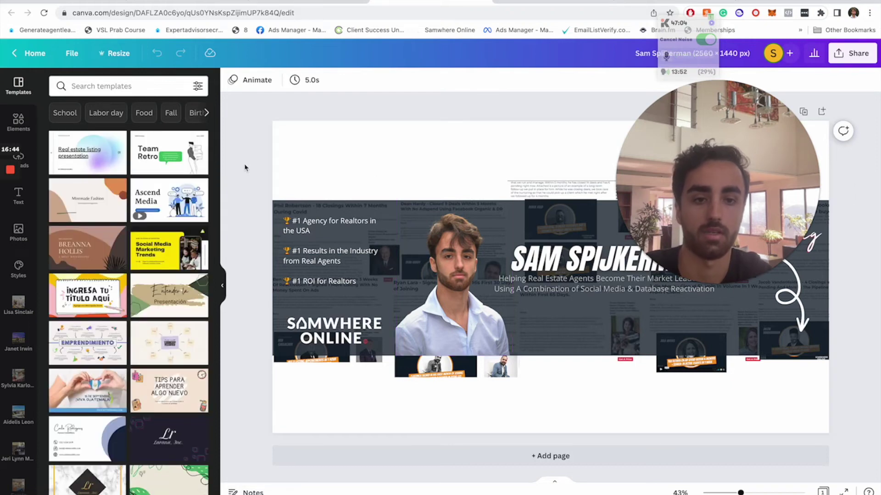
Stretch the dark semi-transparent overlay up and down so it covers the full height of the resized page.
click(559, 211)
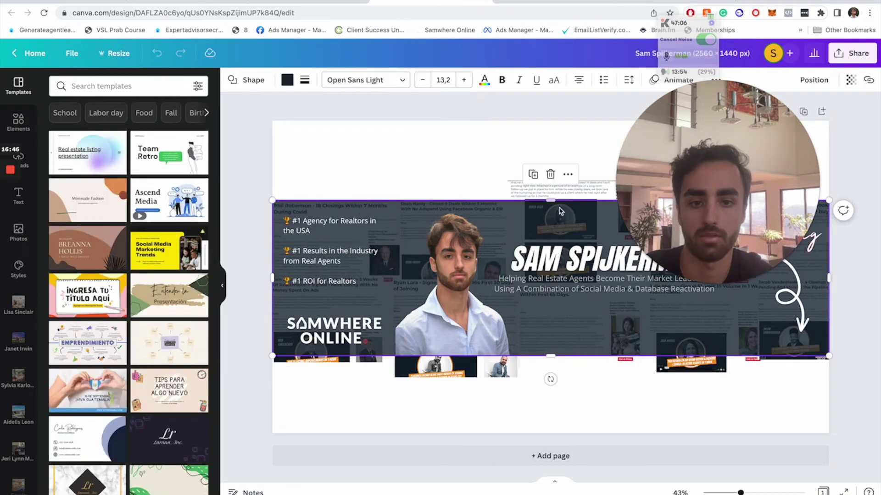
drag(551, 201, 551, 121)
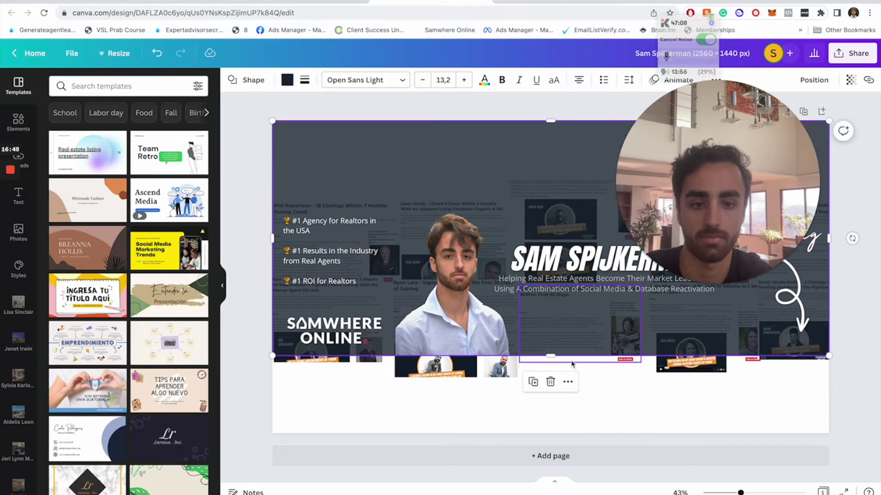
drag(552, 353, 561, 430)
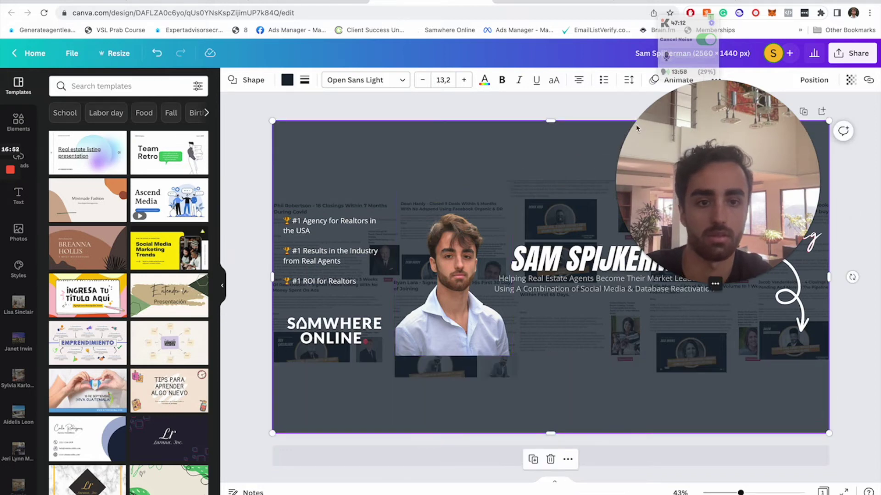
click(255, 150)
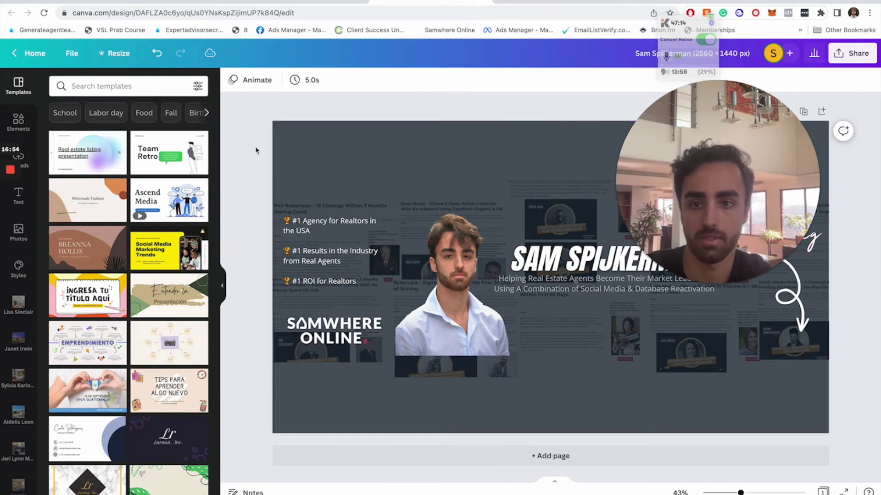
Download the 2560 × 1440 px banner design.
click(72, 54)
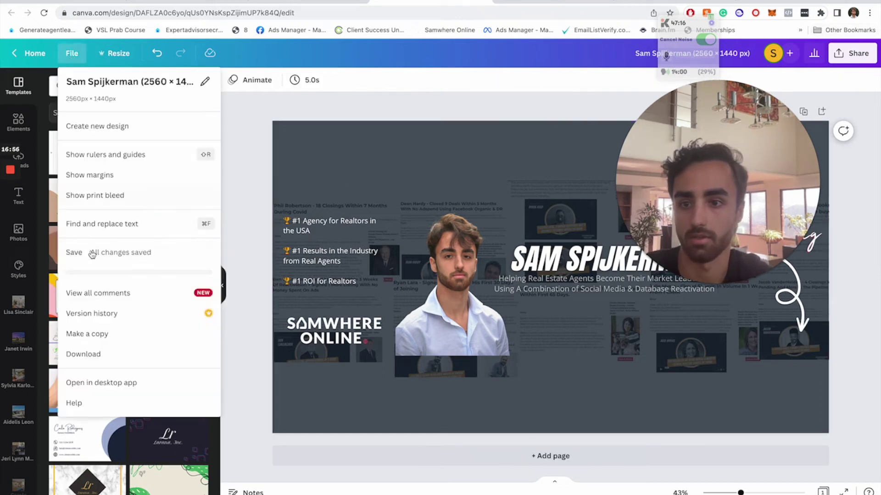
click(83, 355)
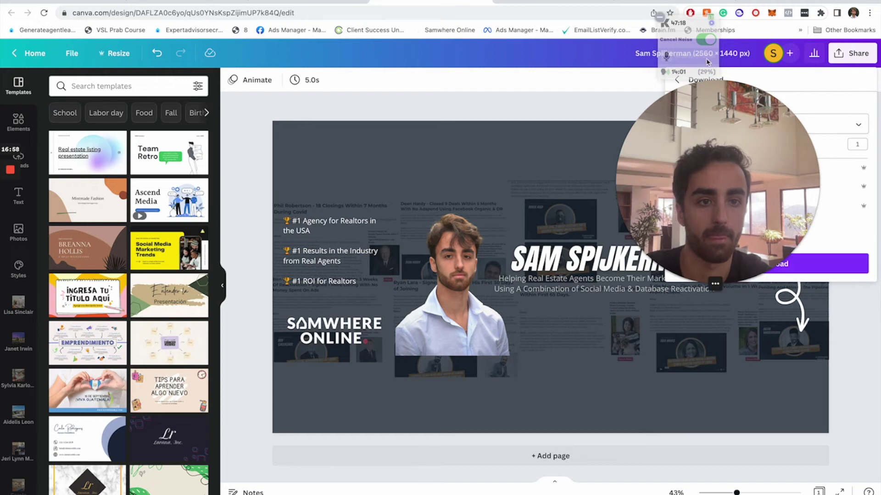
click(840, 259)
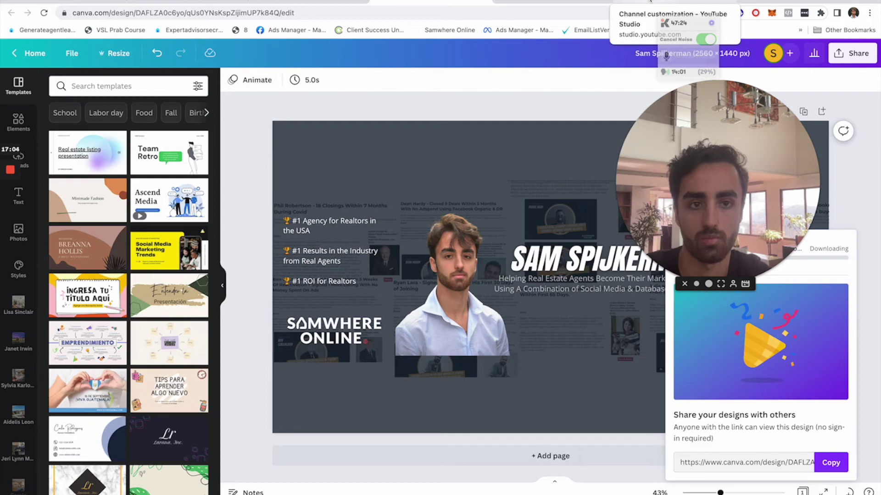
Switch to YouTube Studio and discard the banner art currently loaded for cropping.
click(650, 1)
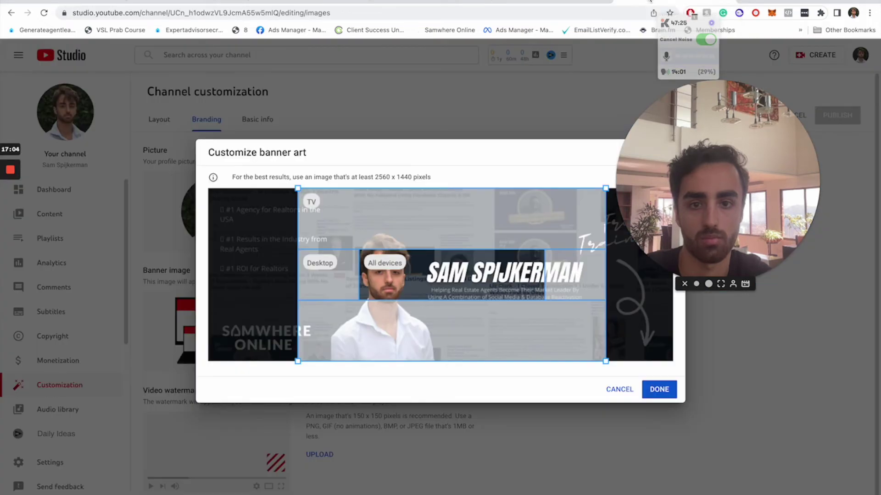
click(627, 390)
click(320, 324)
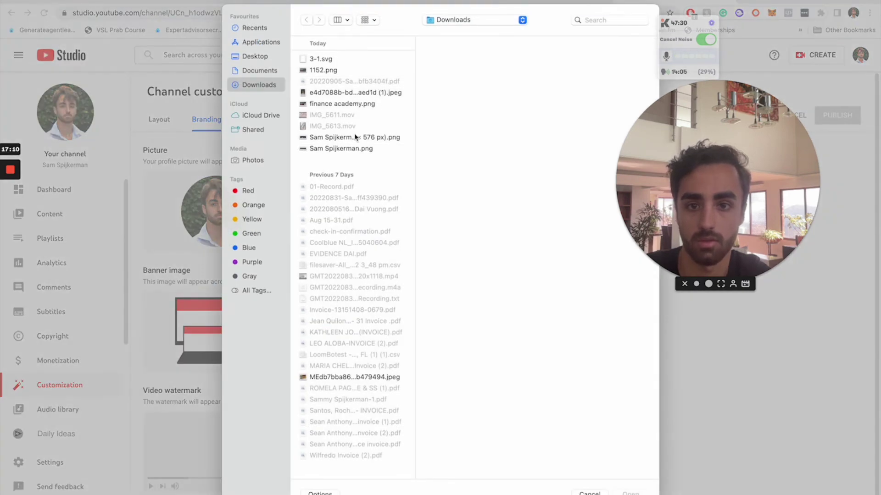
click(356, 137)
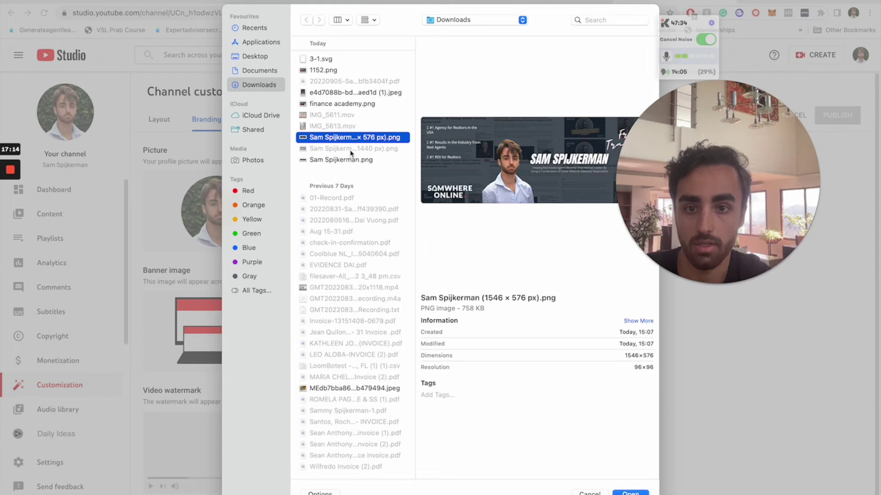
click(351, 160)
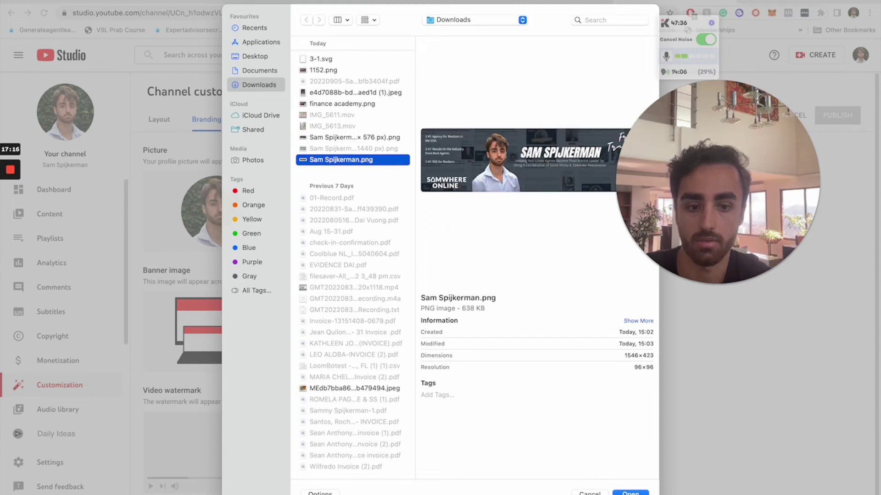
key(Return)
Load the downloaded 2560 × 1440 px PNG from the Downloads folder as the new banner image.
click(324, 324)
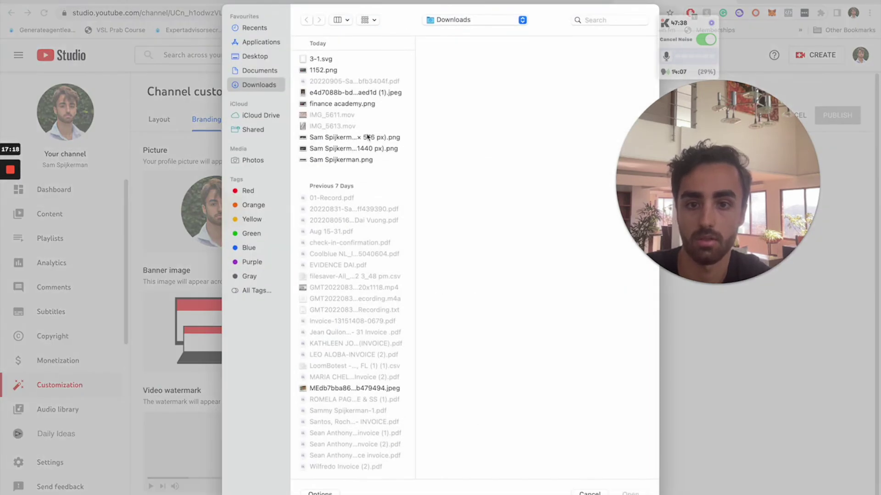
click(351, 148)
key(Return)
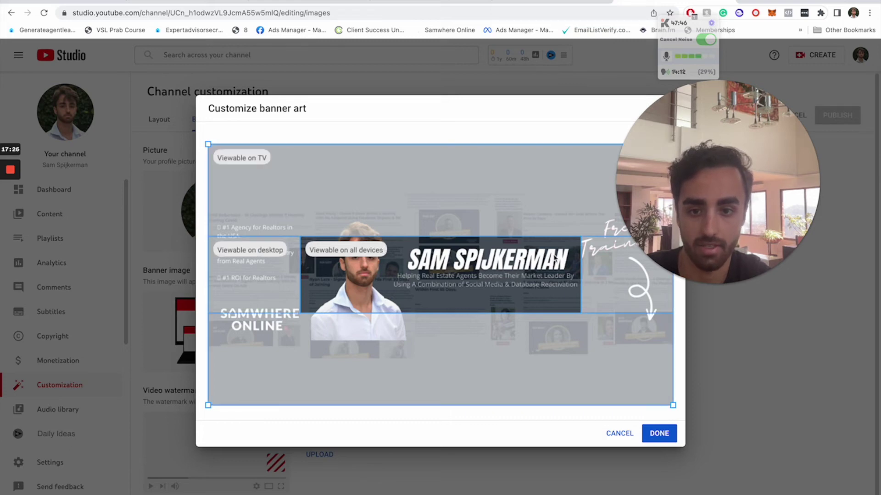
In Canva, scale all banner contents down proportionally in the middle of the page, keeping the dark overlay over the full page.
click(364, 3)
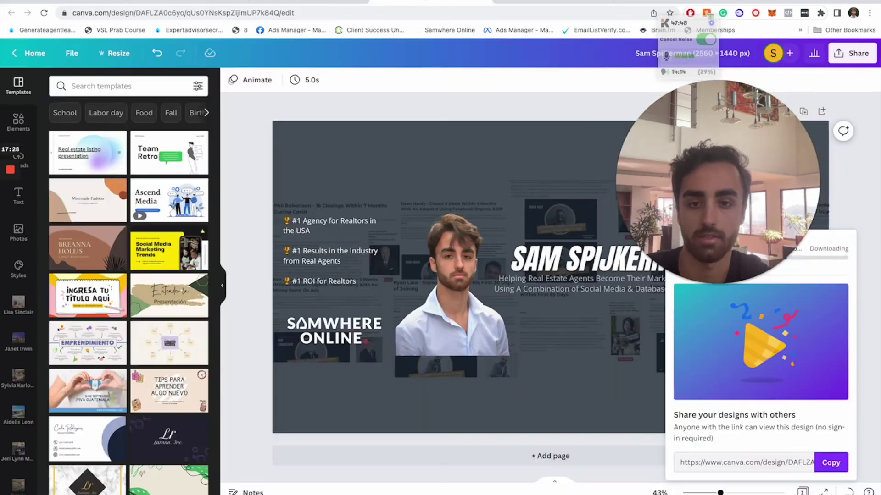
click(394, 207)
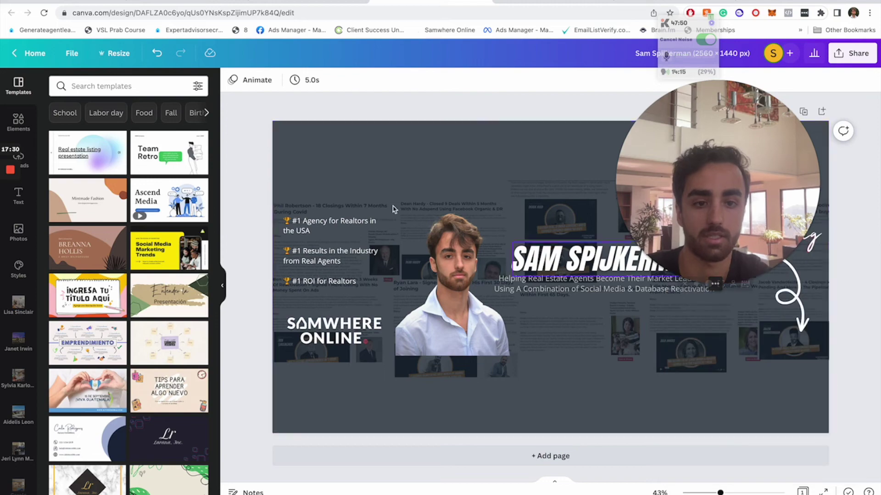
drag(253, 206, 844, 370)
drag(272, 377, 557, 287)
drag(550, 245, 377, 291)
drag(748, 187, 291, 156)
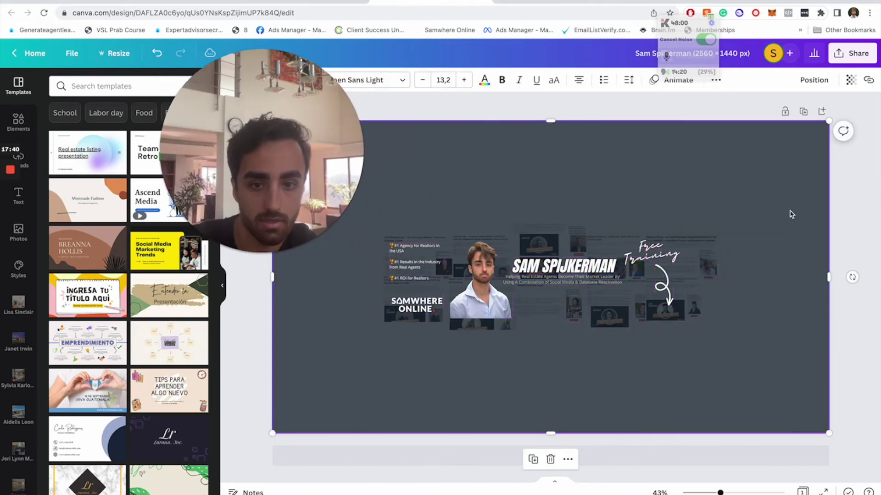
click(568, 266)
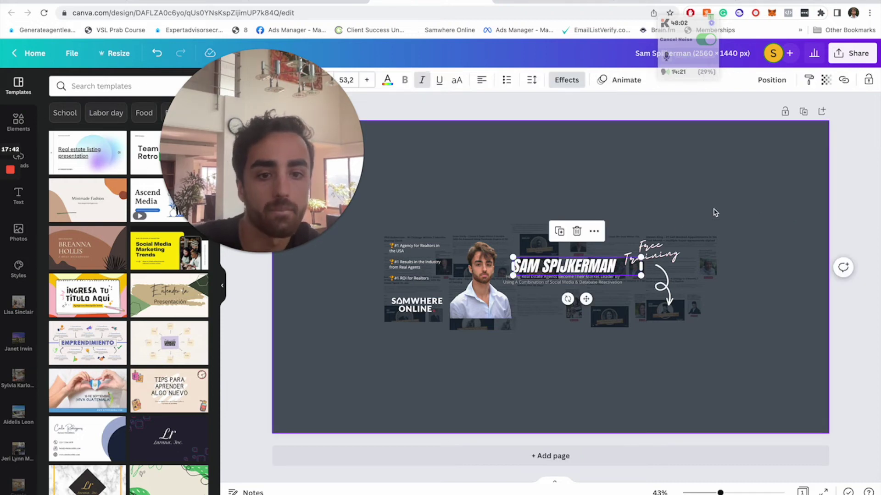
click(428, 208)
drag(450, 218, 370, 213)
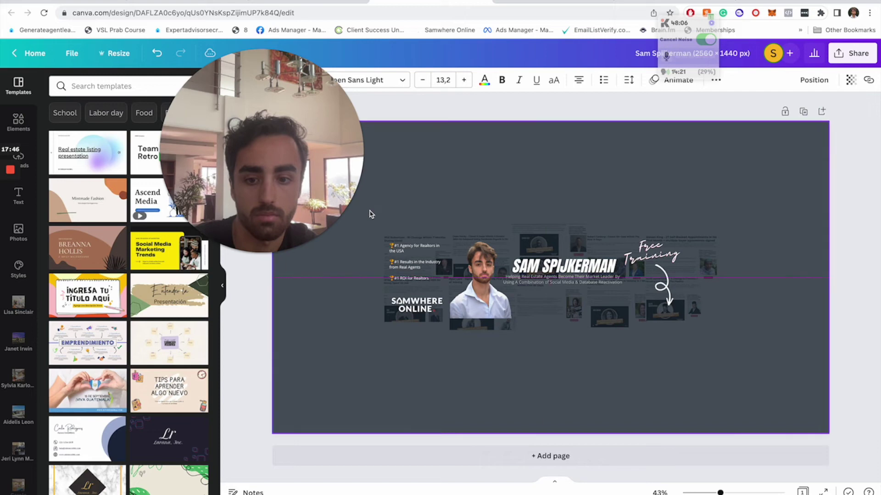
click(751, 85)
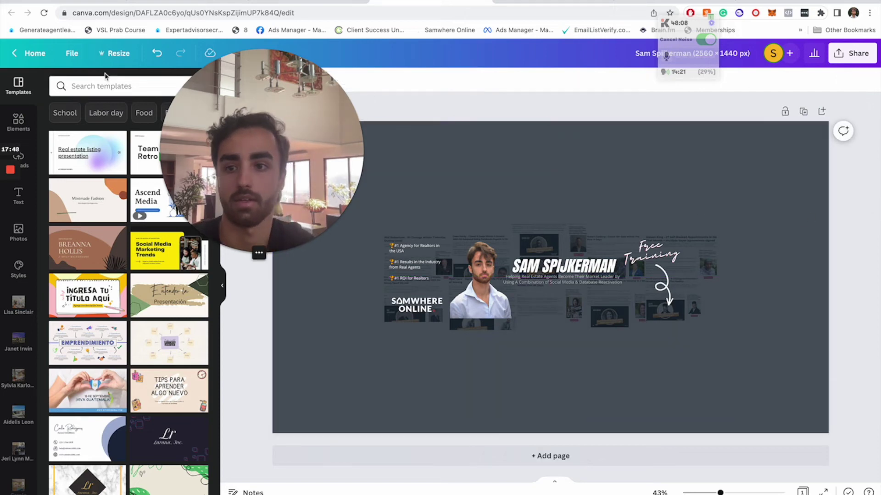
click(71, 53)
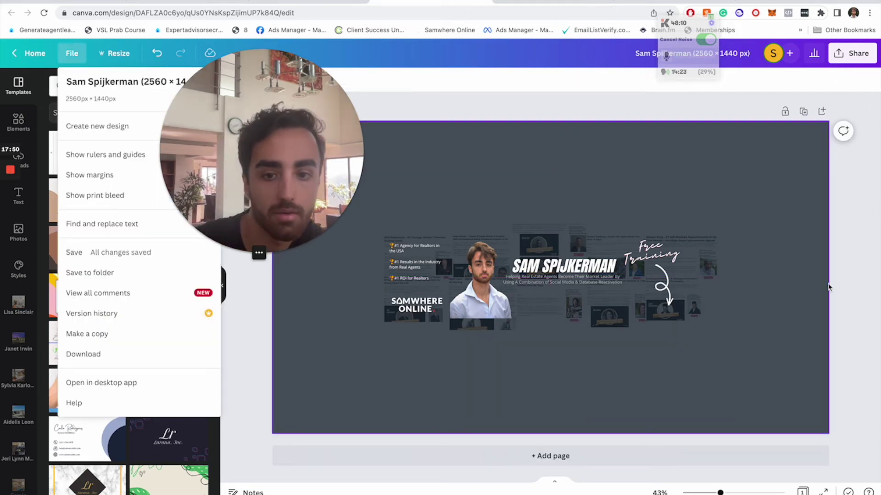
click(872, 276)
click(766, 340)
mouse_move(764, 340)
mouse_down()
mouse_move(734, 326)
mouse_move(767, 344)
mouse_move(755, 335)
mouse_up()
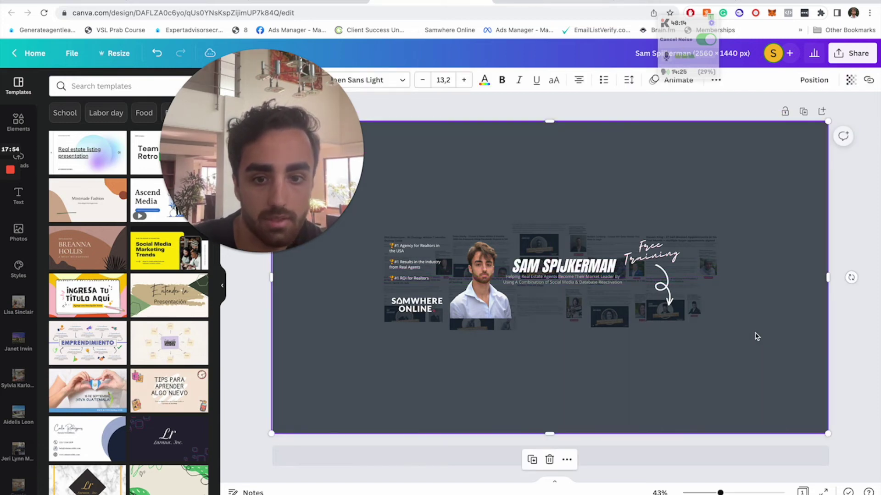
Move the dark overlay off the banner contents and shift the collage, portrait, texts and arrow together slightly up and left.
drag(388, 243, 767, 409)
drag(379, 225, 743, 344)
drag(444, 228, 426, 219)
scroll(557, 277, right, 5)
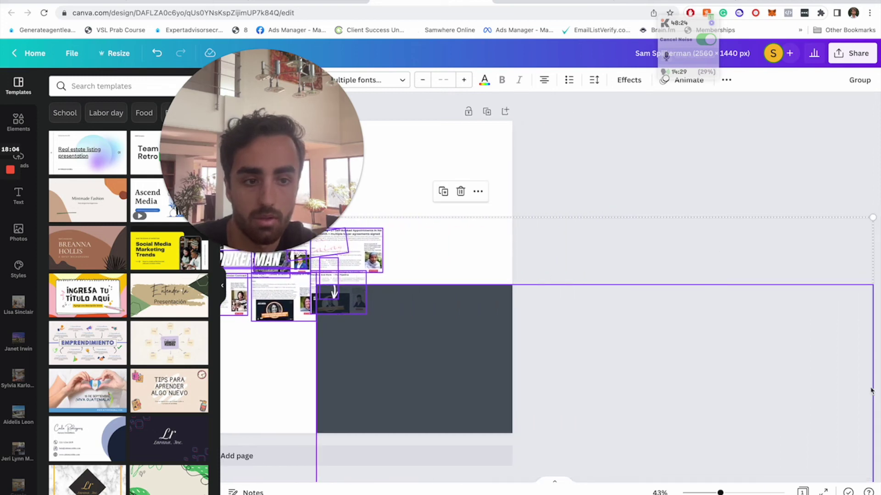
drag(871, 217, 879, 155)
key(super+z)
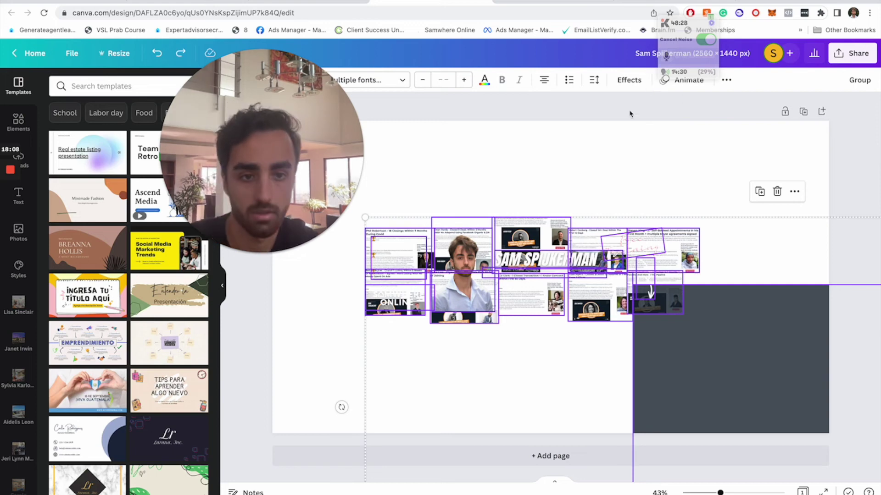
Put the dark overlay back over the full page and download the design as a 2560 × 1440 px PNG.
click(607, 158)
drag(790, 364, 426, 198)
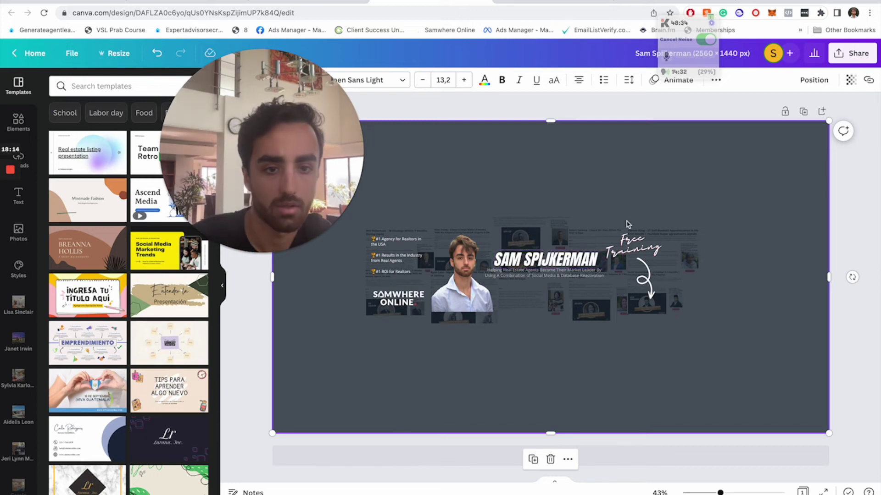
click(72, 52)
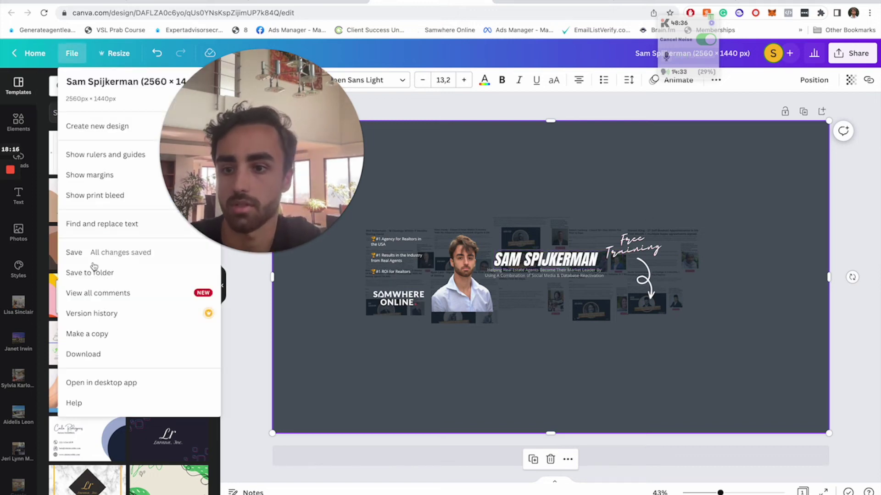
click(78, 356)
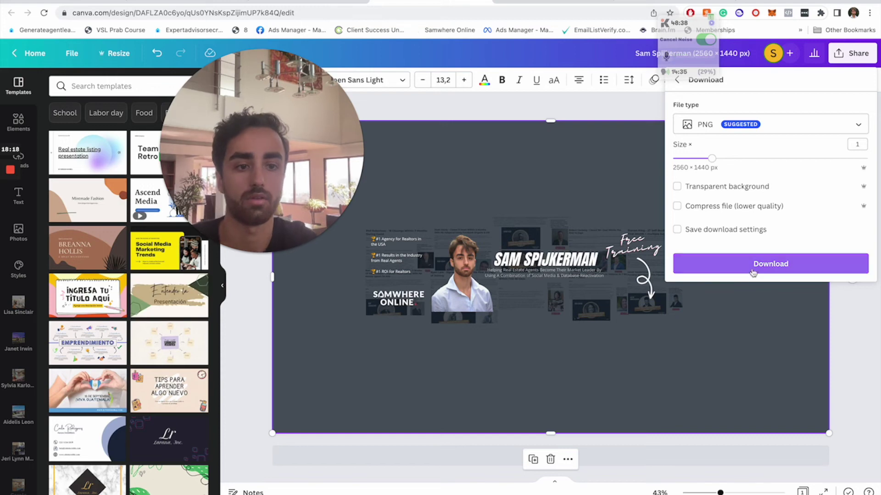
click(753, 271)
Return to YouTube Studio and cancel the banner art preview with the oversized contents.
click(642, 1)
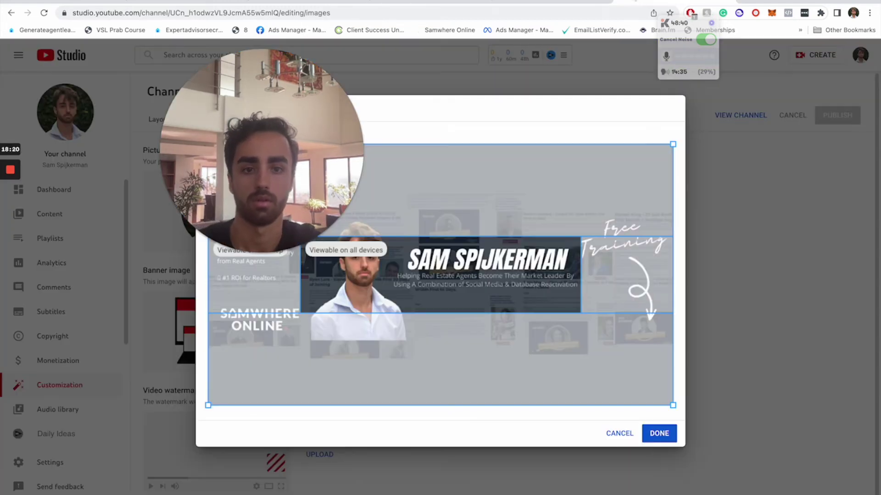
click(576, 1)
click(647, 1)
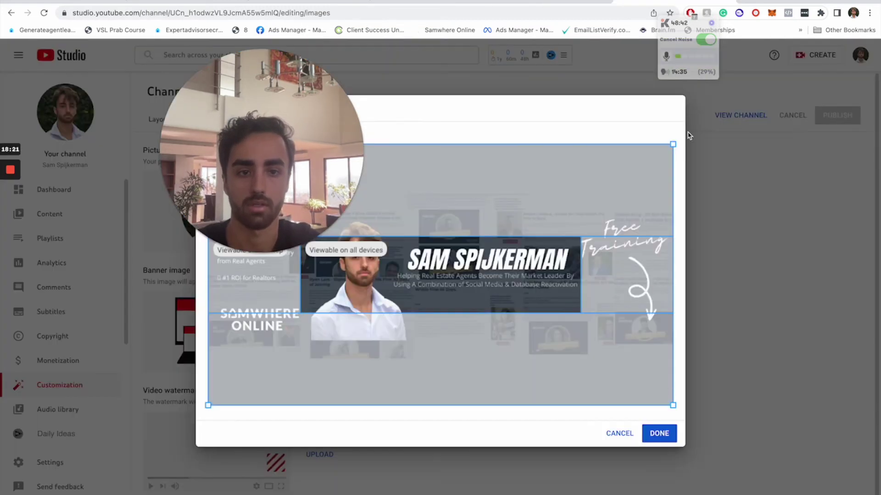
click(619, 434)
click(320, 324)
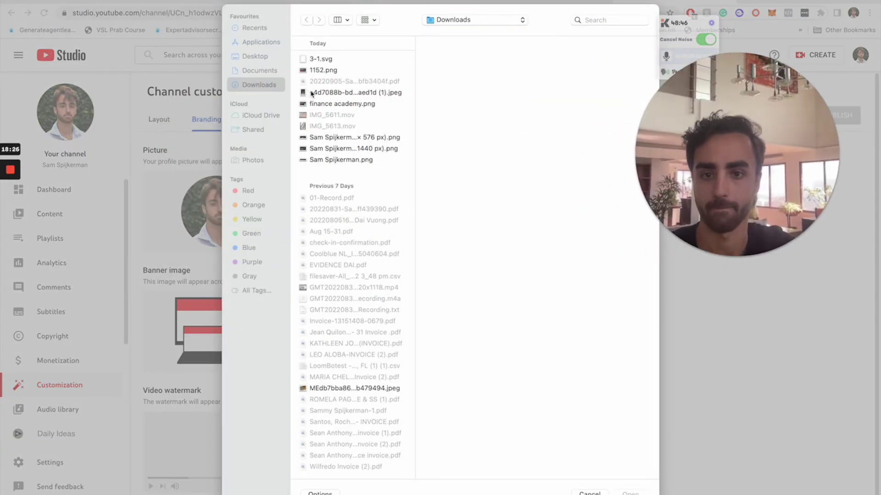
click(333, 138)
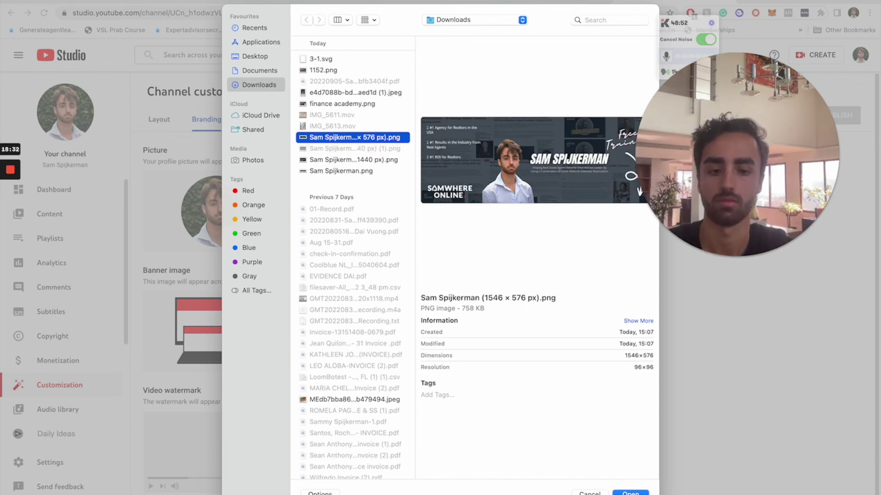
key(Escape)
Load the newest 1440 px banner download, the PNG whose name ends in "(1)", as the banner image.
click(316, 324)
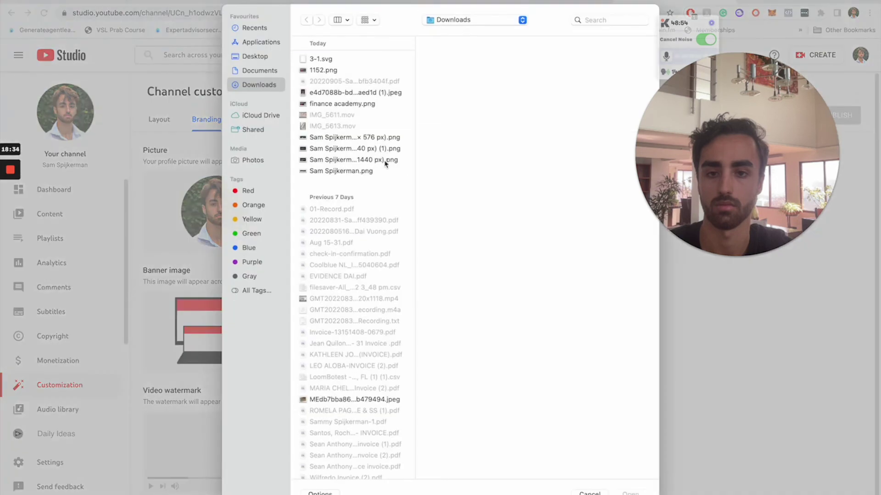
click(357, 141)
click(358, 150)
key(Down)
click(354, 149)
key(Return)
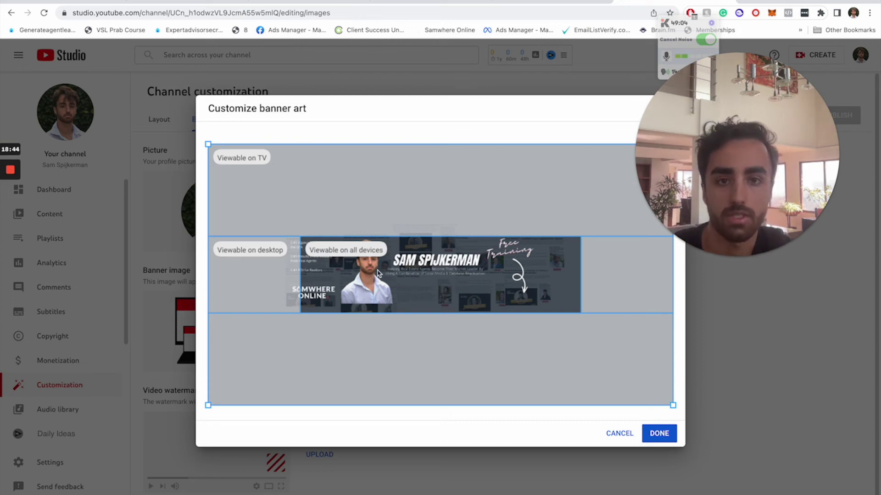
In Canva, shift all banner contents right to the page's horizontal centre and cover the full page with the dark overlay again.
key(ctrl+shift+Tab)
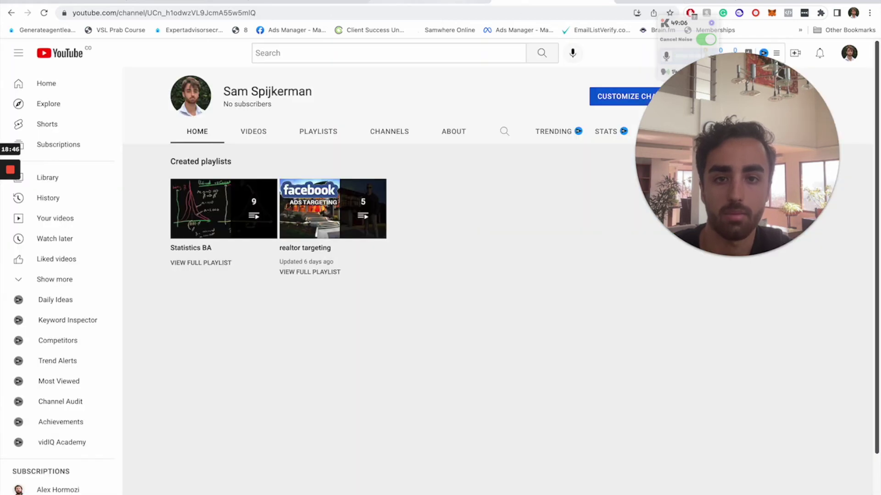
key(ctrl+shift+Tab)
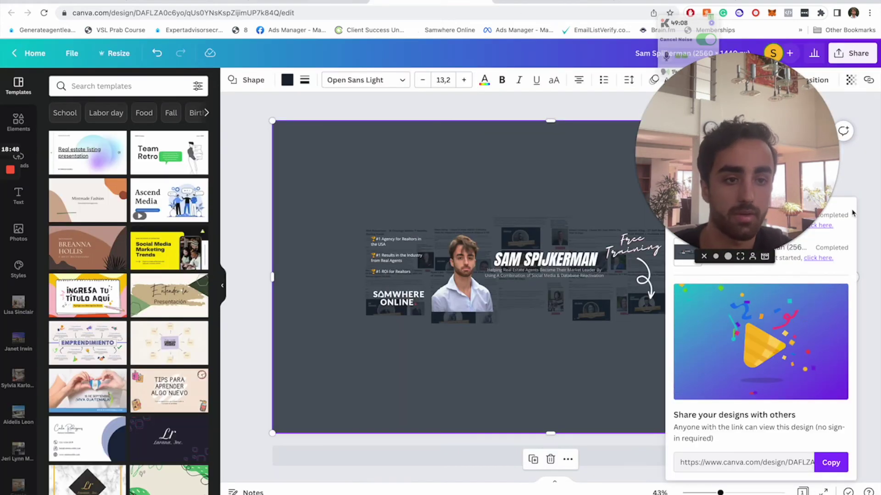
click(859, 191)
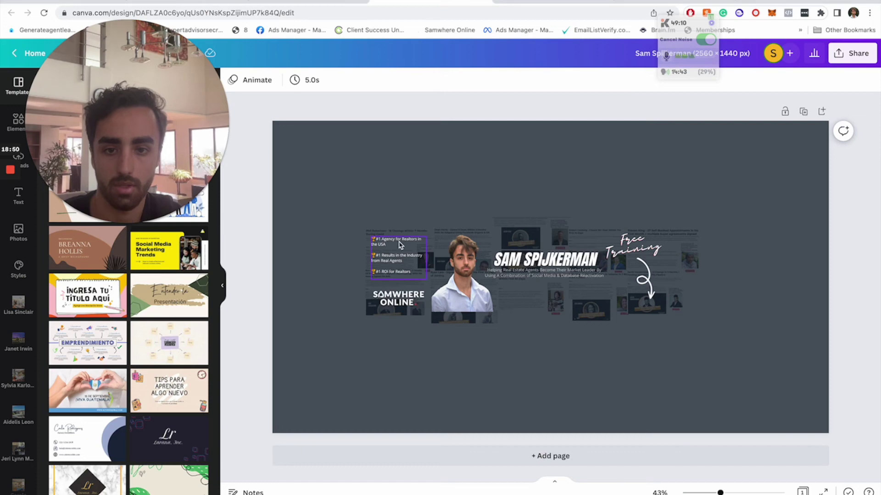
click(372, 214)
drag(372, 215, 880, 302)
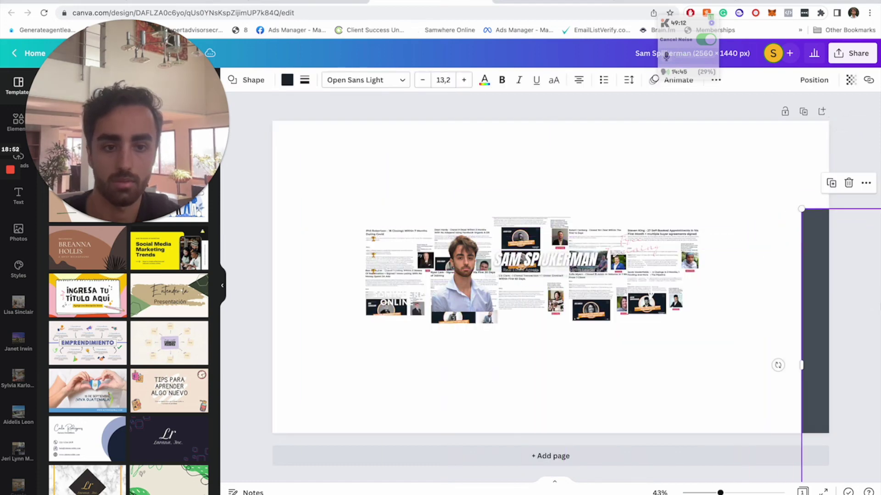
drag(358, 203, 722, 336)
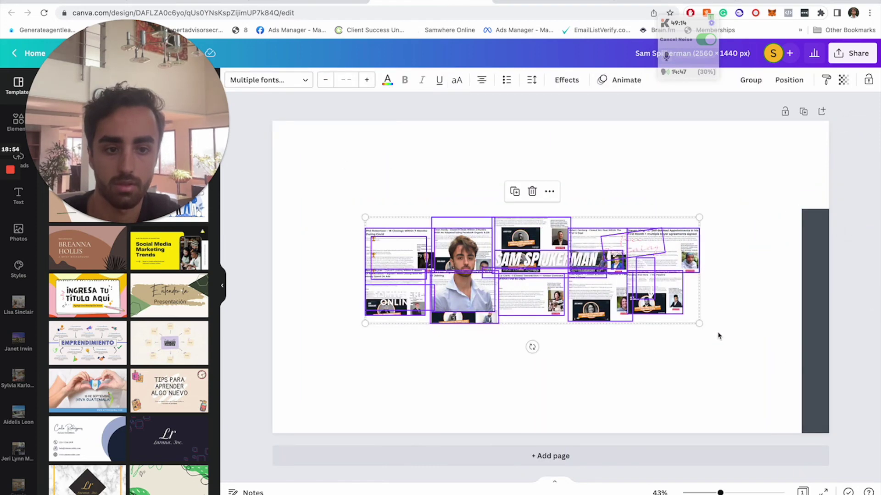
drag(679, 317, 694, 319)
click(811, 256)
drag(812, 255, 287, 173)
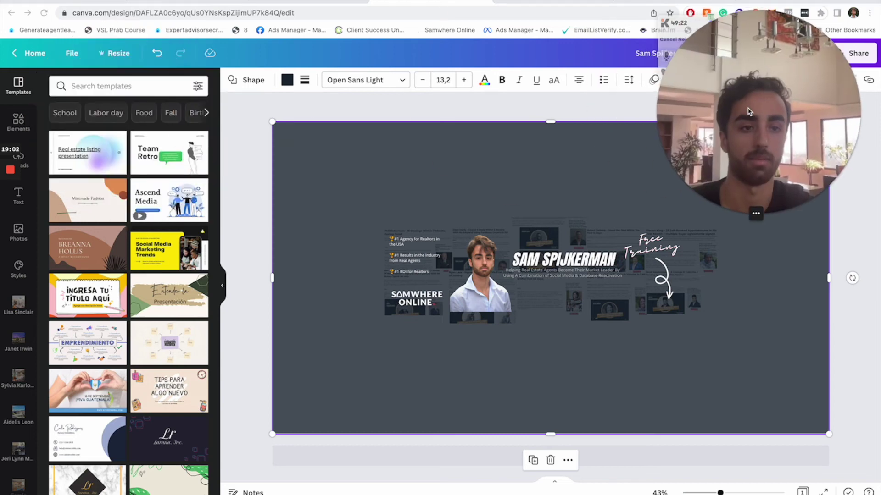
Download the recentred banner design and switch back to the banner art preview in YouTube Studio.
click(74, 54)
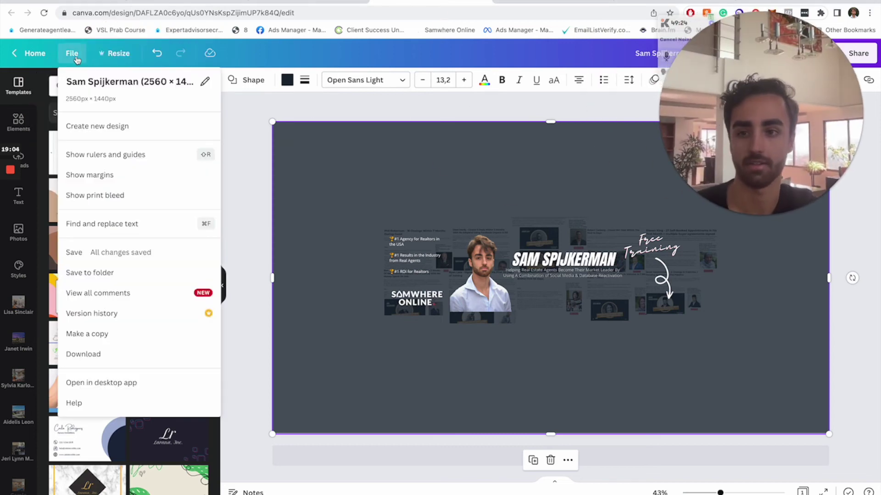
click(85, 354)
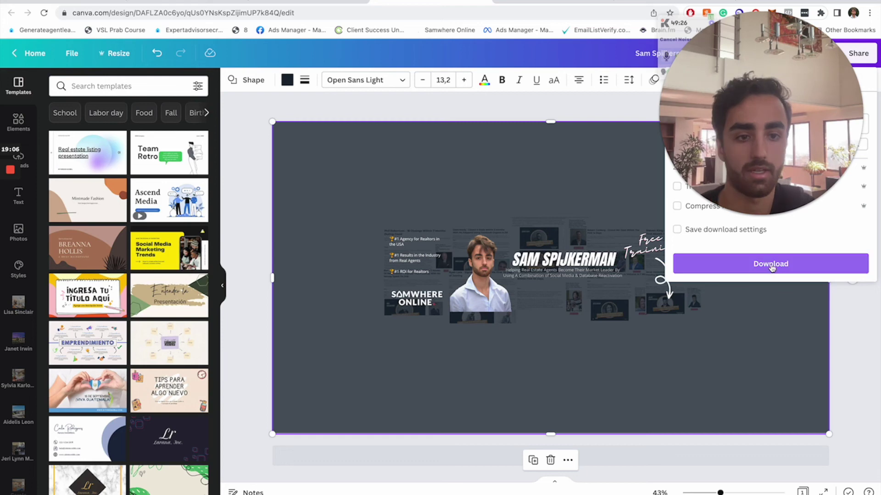
click(771, 264)
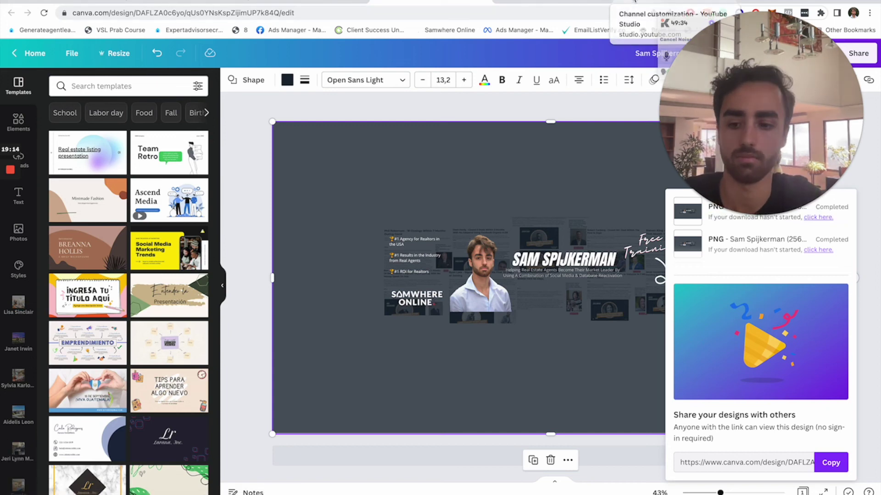
click(634, 1)
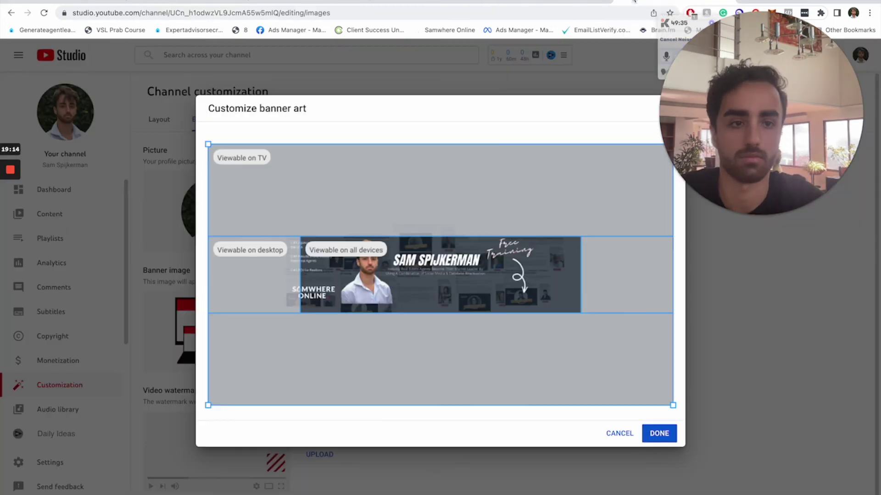
Replace the previewed banner art with the recentred 1440 px PNG download whose name ends in "(2)" and accept its crop.
click(626, 431)
click(320, 324)
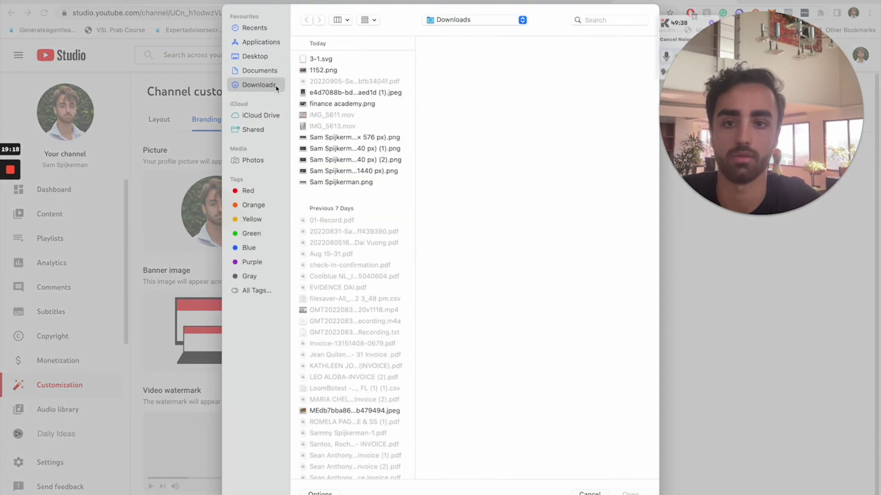
double_click(370, 161)
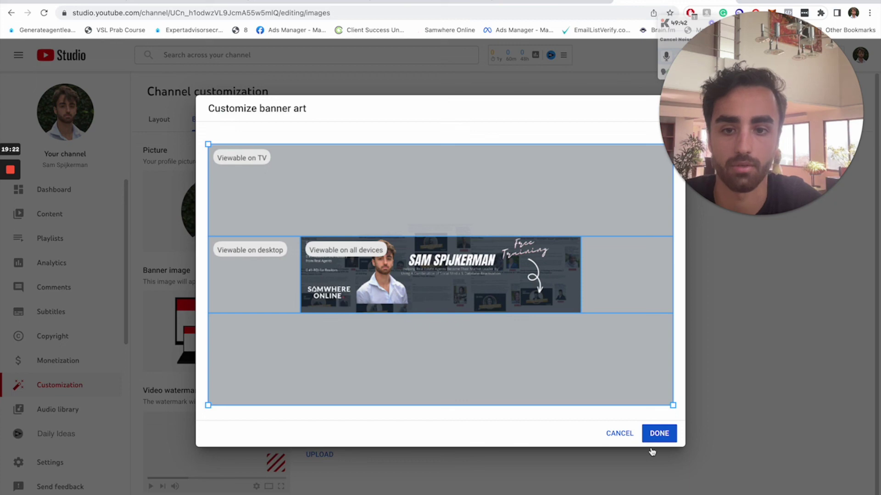
click(659, 434)
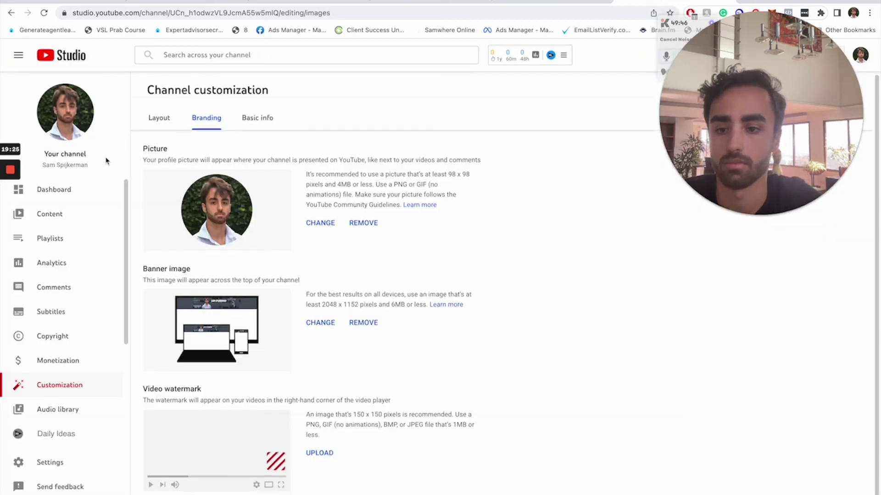
Publish the channel branding changes and open the channel page to view the new banner.
drag(735, 121, 635, 195)
click(837, 113)
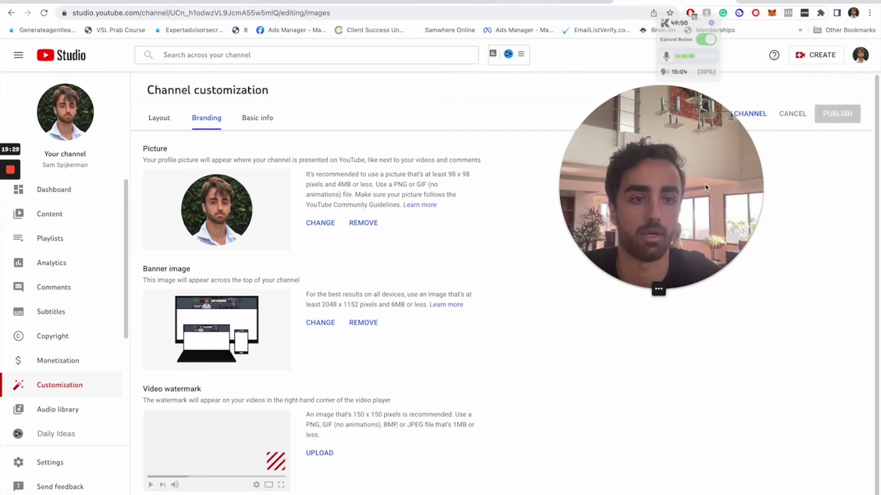
click(717, 115)
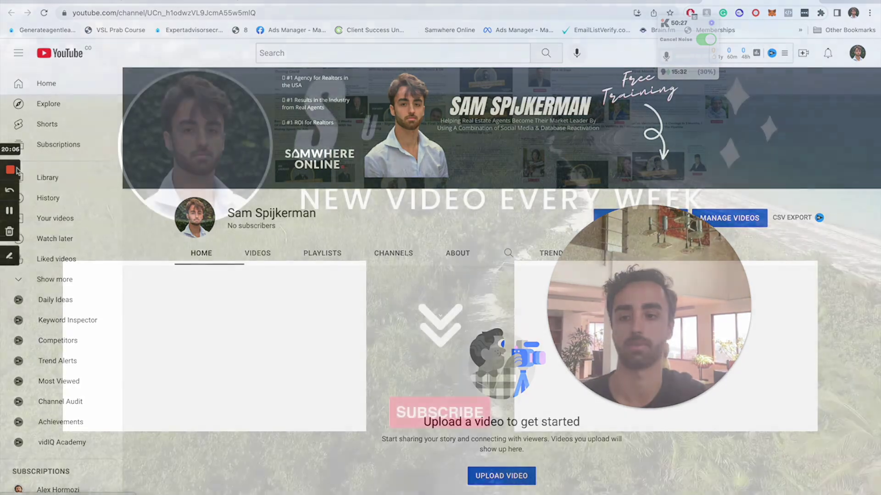
mouse_move(12, 173)
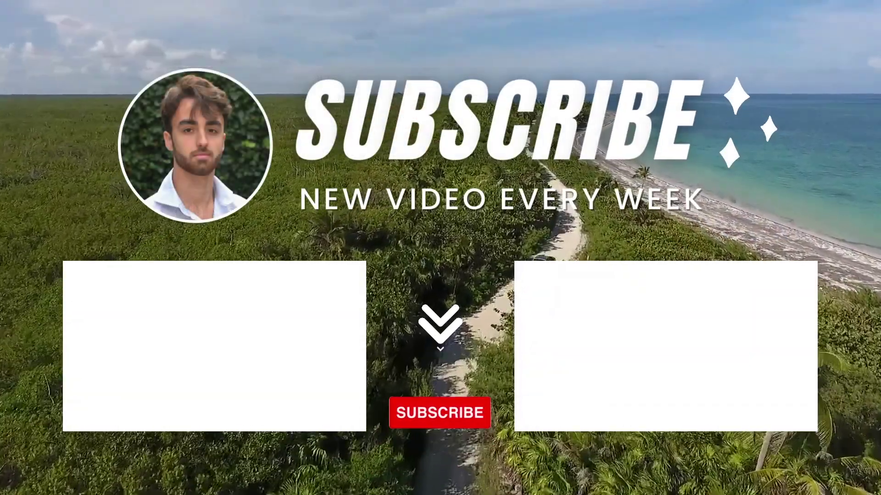